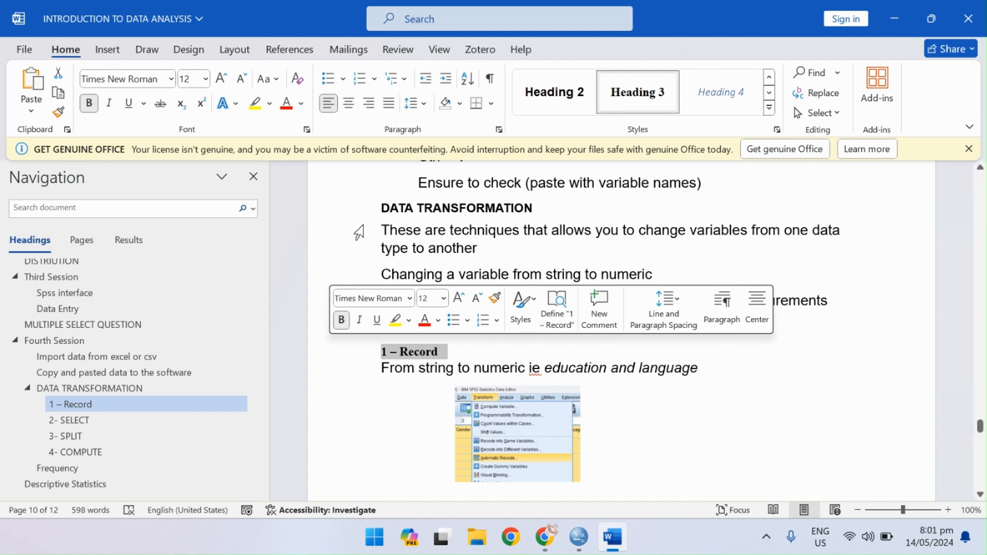
Colour the "1 – Record" heading red and correct "ie" to "i.e" in the line beneath it.
{"action": "left_click", "coordinate": [425, 320]}
{"action": "left_click", "coordinate": [494, 347]}
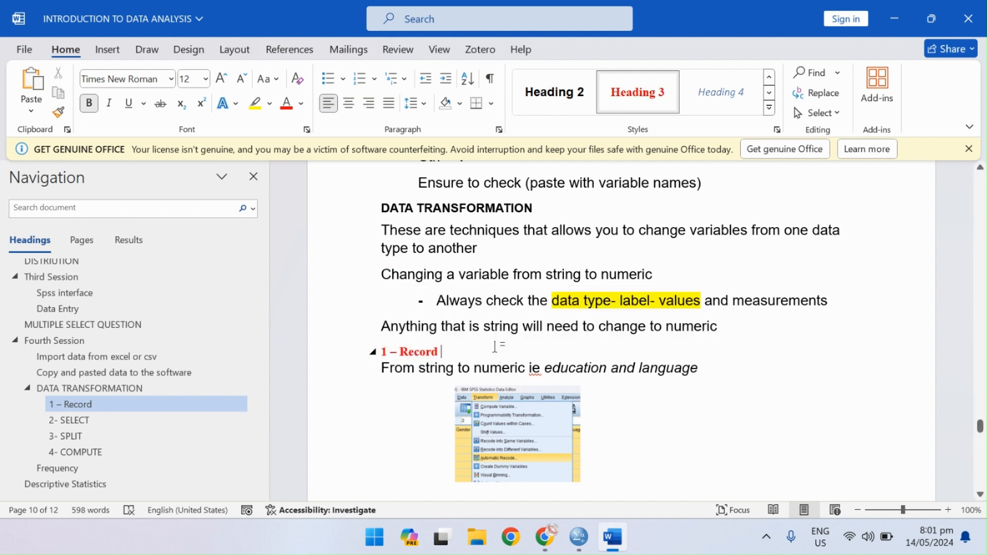
{"action": "scroll", "coordinate": [479, 354], "scroll_direction": "down", "scroll_amount": 3}
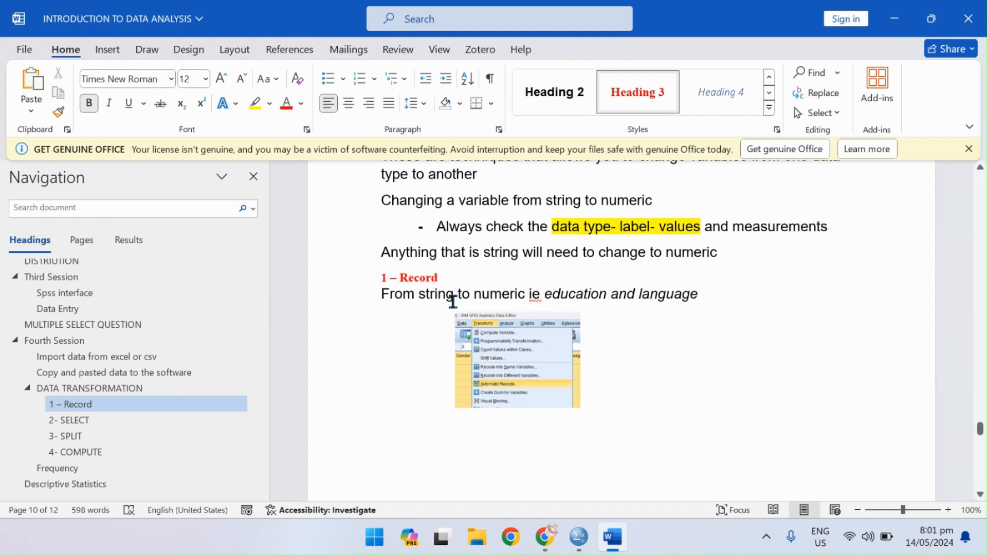
{"action": "left_click", "coordinate": [537, 292]}
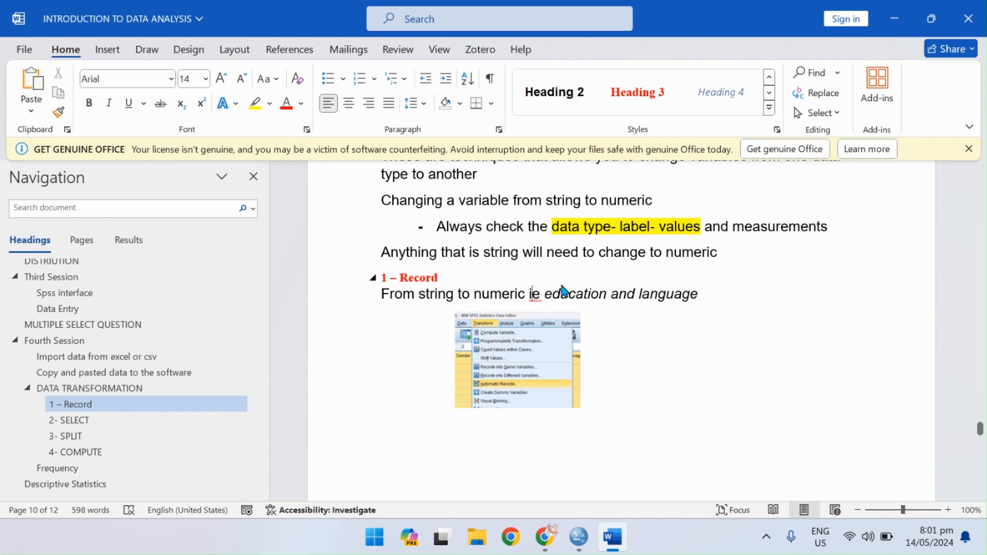
{"action": "type", "text": "."}
{"action": "key", "text": "Right"}
{"action": "type", "text": "."}
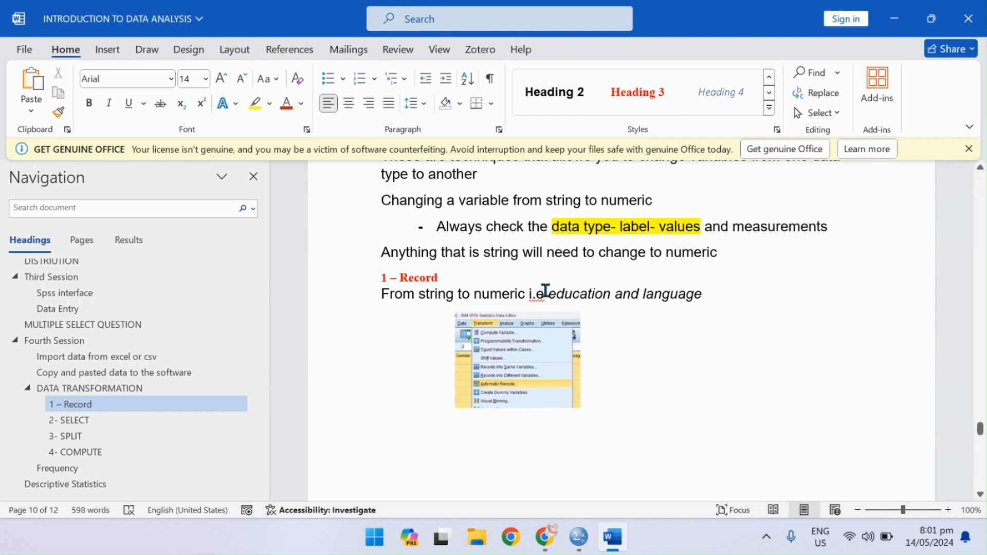
{"action": "scroll", "coordinate": [505, 291], "scroll_direction": "down", "scroll_amount": 4}
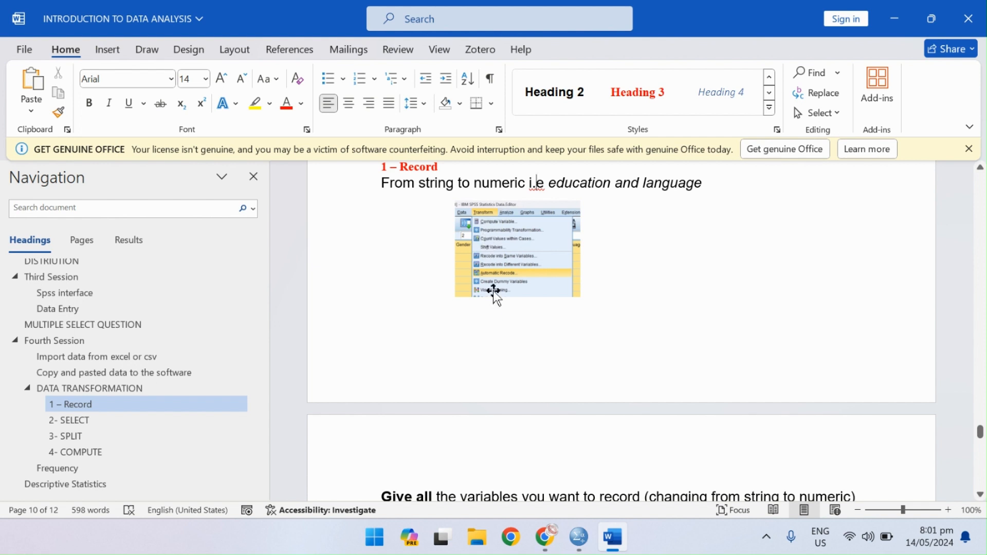
Switch to the SPSS Data Editor and open the recently used data file Trial Data.xlsx.
{"action": "mouse_move", "coordinate": [576, 537]}
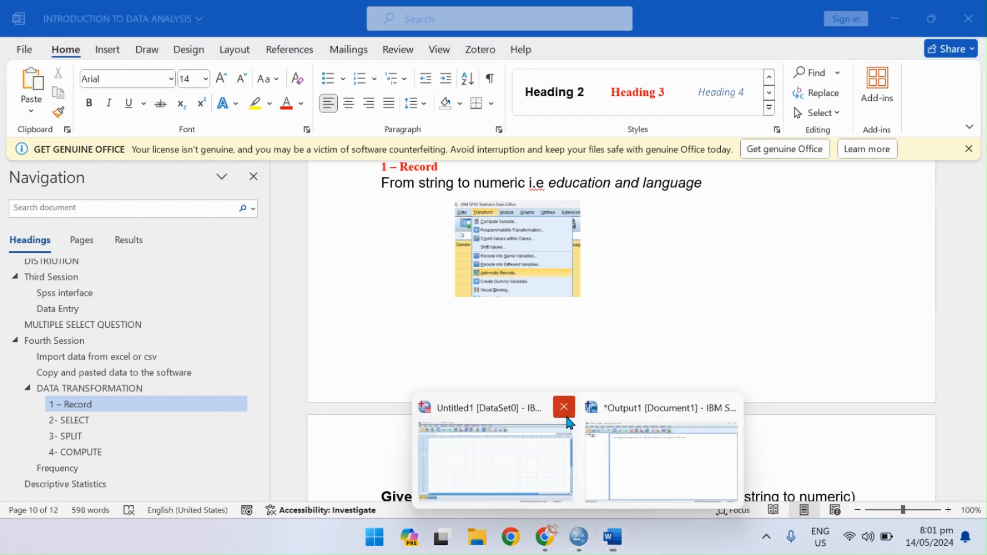
{"action": "left_click", "coordinate": [541, 433]}
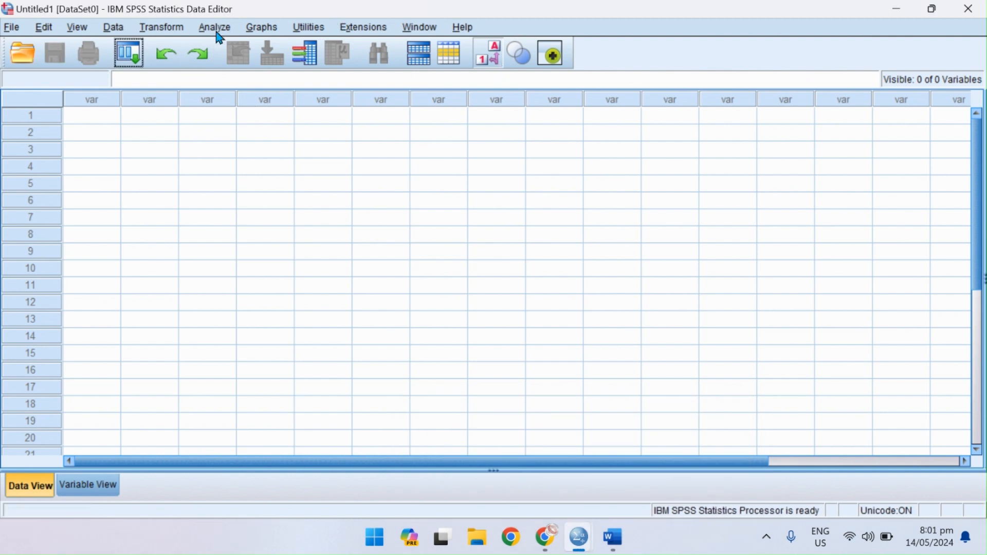
{"action": "left_click", "coordinate": [11, 26]}
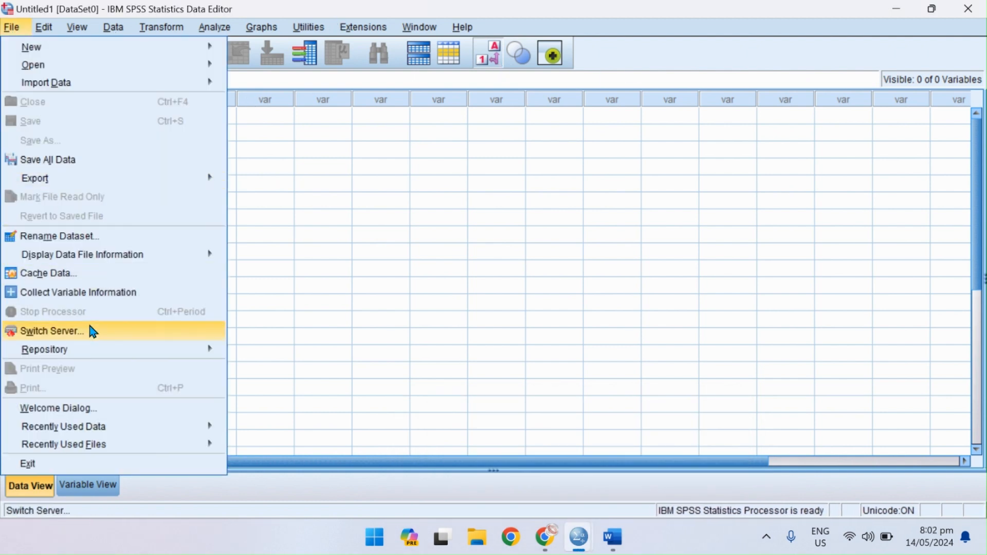
{"action": "mouse_move", "coordinate": [123, 433]}
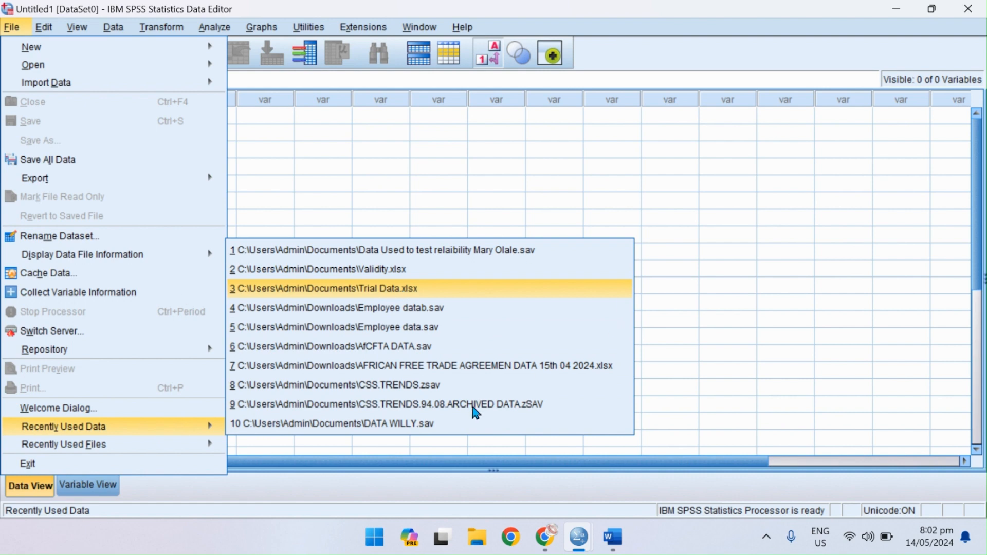
{"action": "key", "text": "Return"}
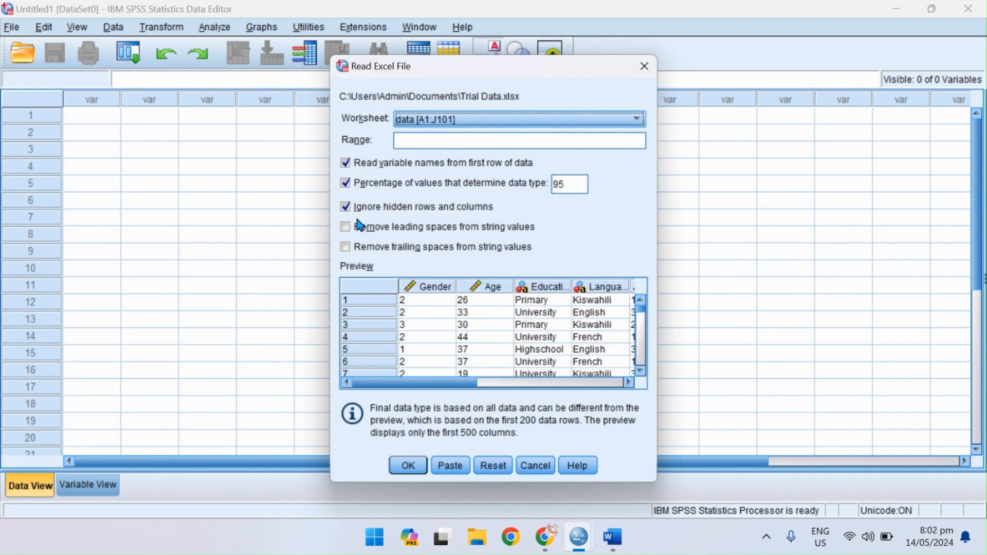
Import the worksheet with leading and trailing spaces removed from string values, and check the imported variables' definitions.
{"action": "left_click", "coordinate": [357, 226]}
{"action": "left_click", "coordinate": [357, 249]}
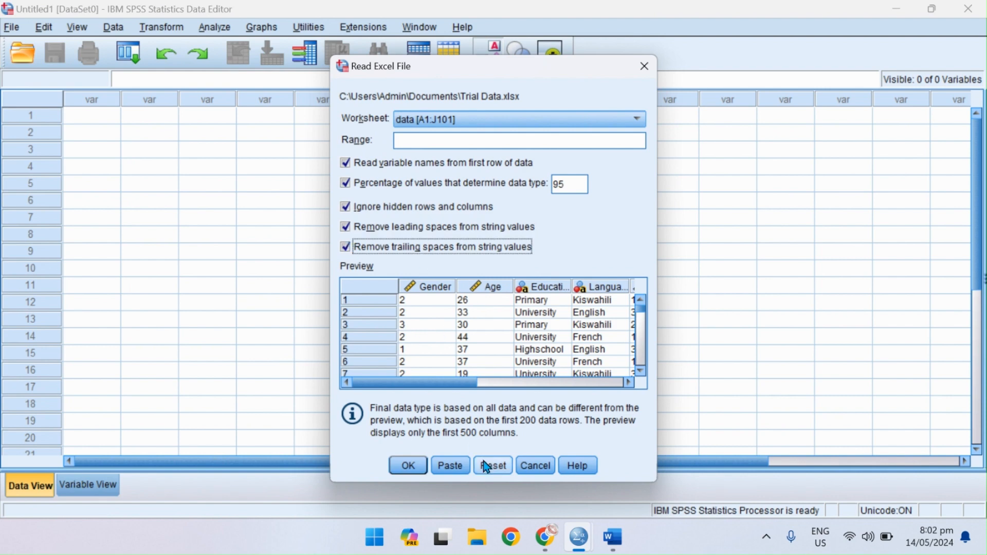
{"action": "left_click", "coordinate": [407, 466]}
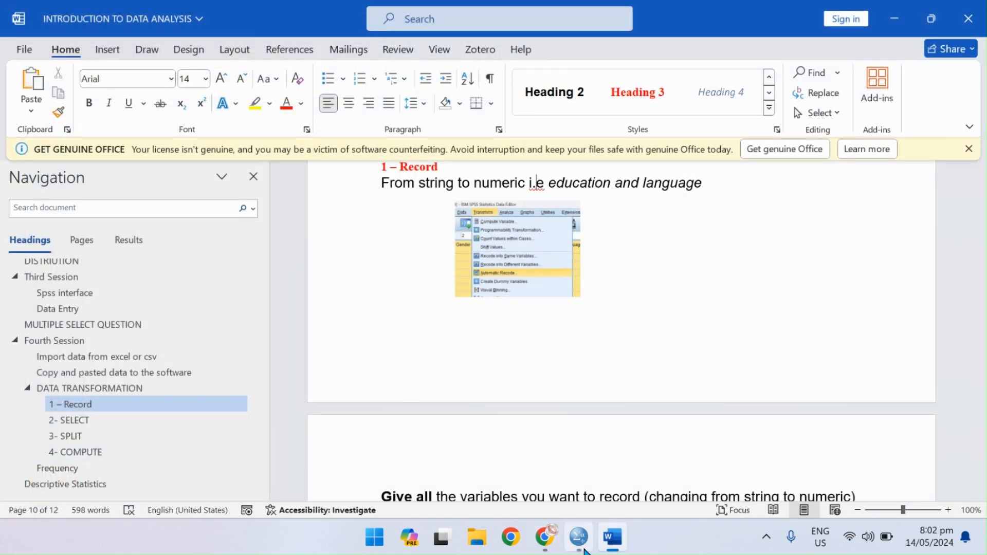
{"action": "left_click", "coordinate": [585, 549]}
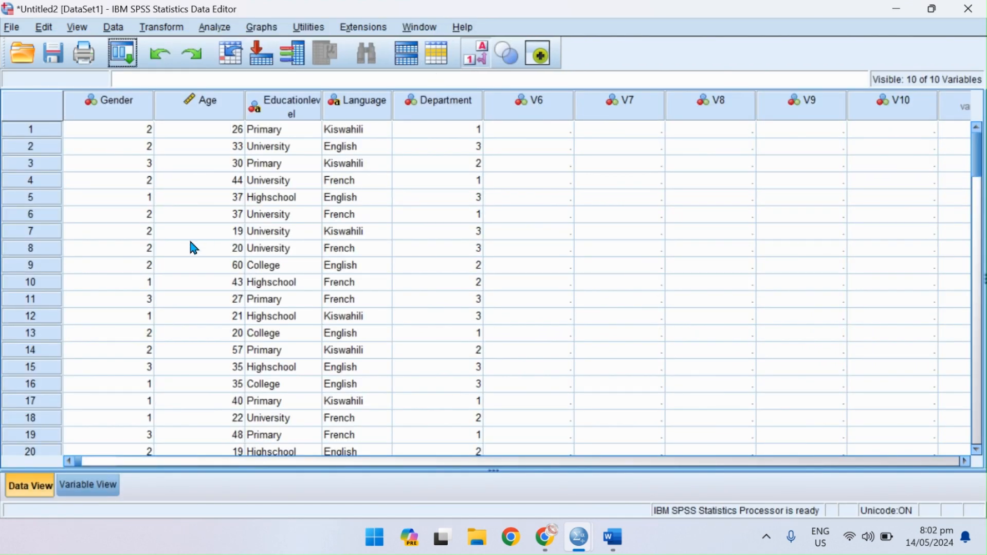
{"action": "left_click", "coordinate": [90, 486]}
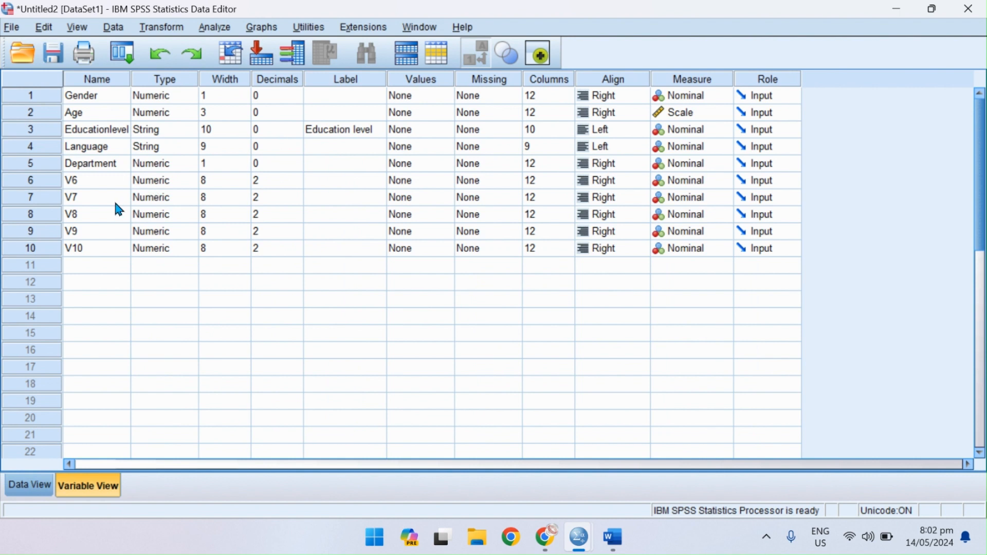
{"action": "left_click", "coordinate": [51, 491]}
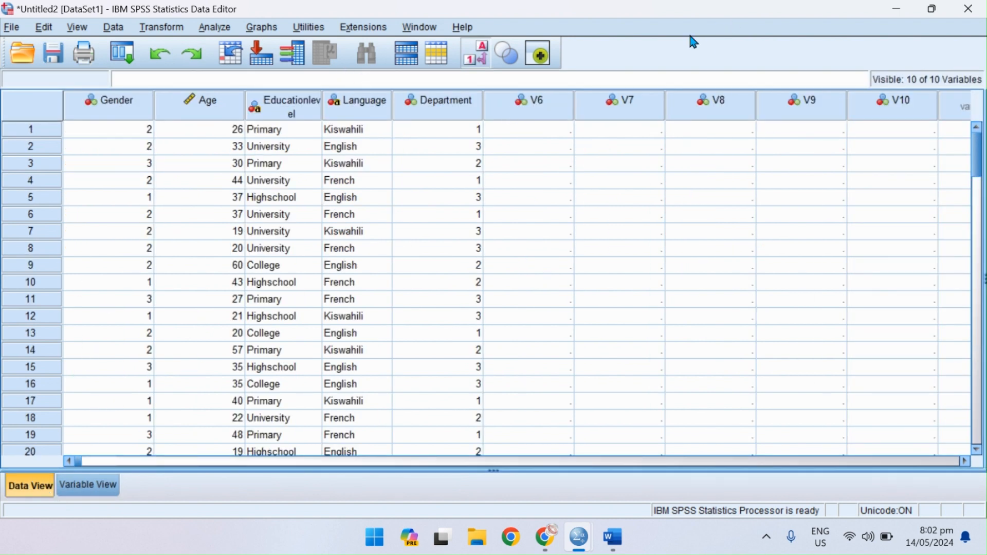
Try to clear the empty variables V6 through V10 together with the adjacent unused column.
{"action": "left_click_drag", "start_coordinate": [536, 114], "coordinate": [951, 106]}
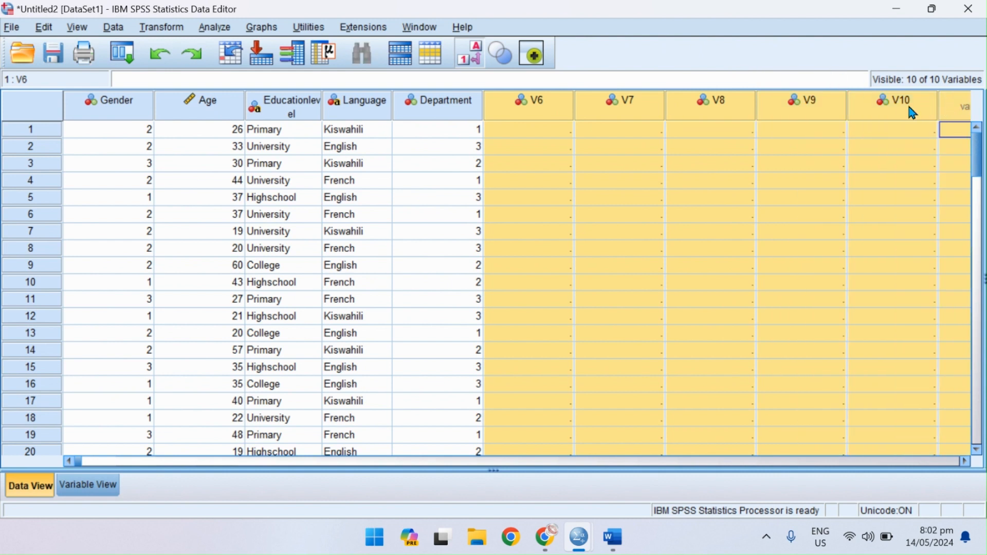
{"action": "right_click", "coordinate": [873, 113]}
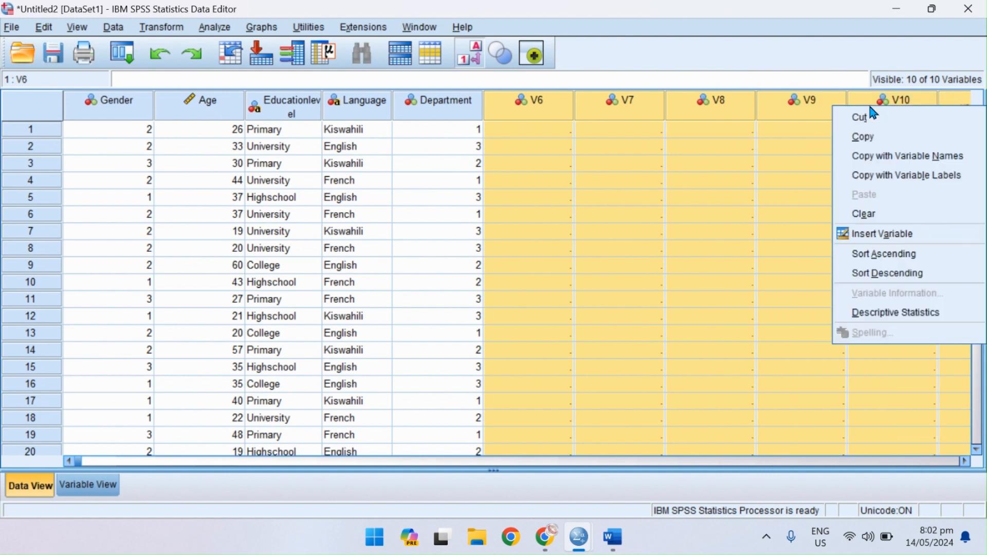
{"action": "left_click", "coordinate": [876, 213]}
{"action": "left_click", "coordinate": [538, 103]}
{"action": "right_click", "coordinate": [539, 105]}
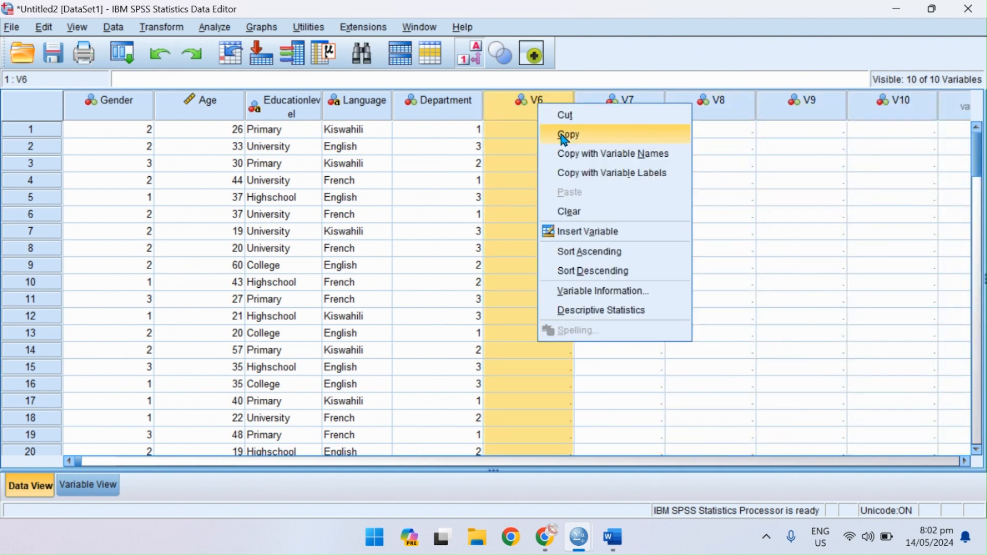
{"action": "left_click", "coordinate": [688, 149]}
Delete the empty variables V6 through V10 from the dataset.
{"action": "left_click_drag", "start_coordinate": [546, 117], "coordinate": [868, 102]}
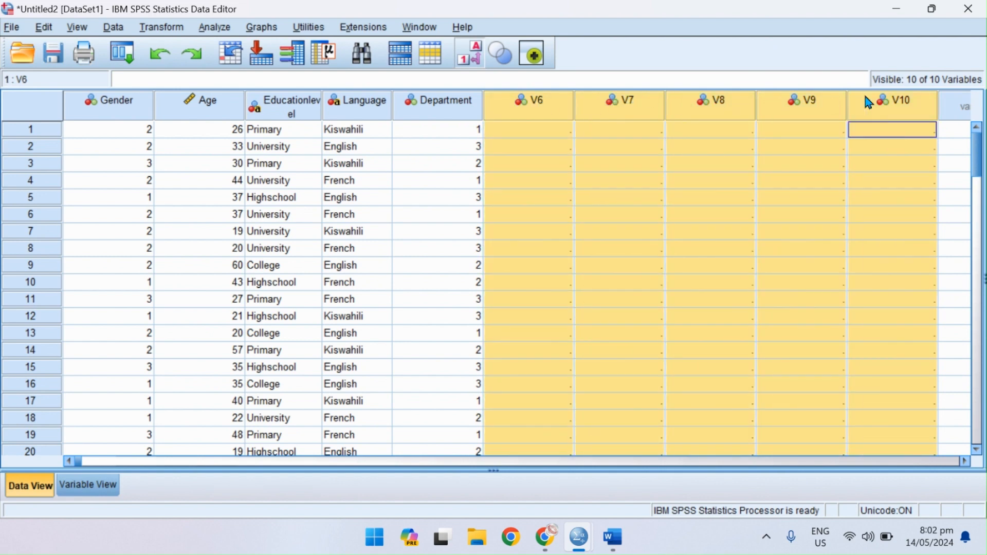
{"action": "right_click", "coordinate": [890, 105]}
{"action": "left_click", "coordinate": [882, 206]}
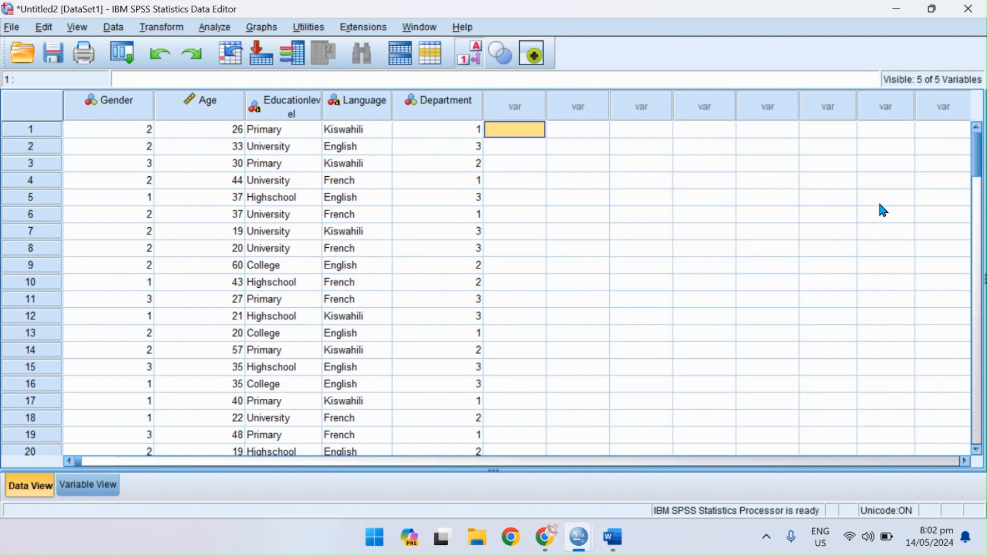
Examine the data types in the variable definitions, particularly those of Educationlevel and Language.
{"action": "left_click", "coordinate": [110, 484]}
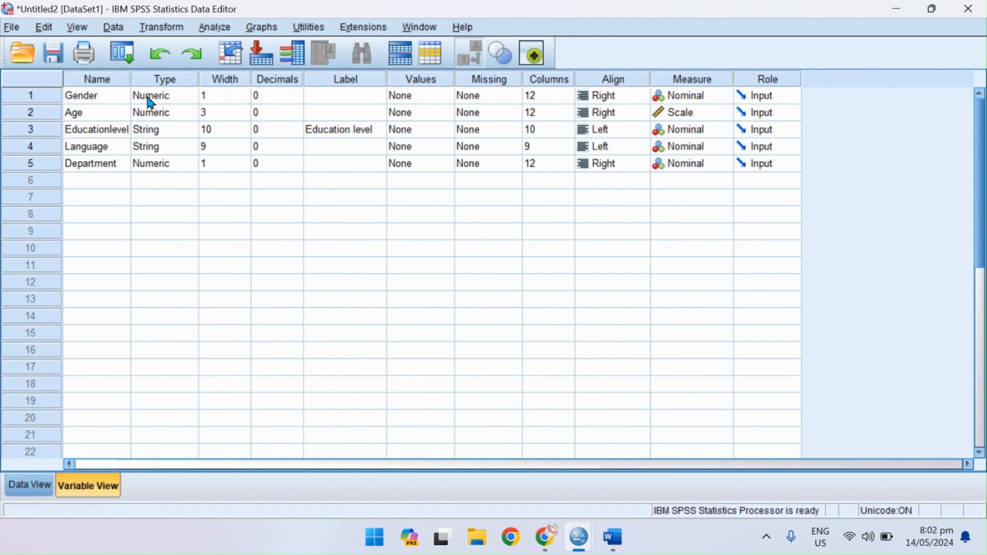
{"action": "left_click", "coordinate": [156, 84]}
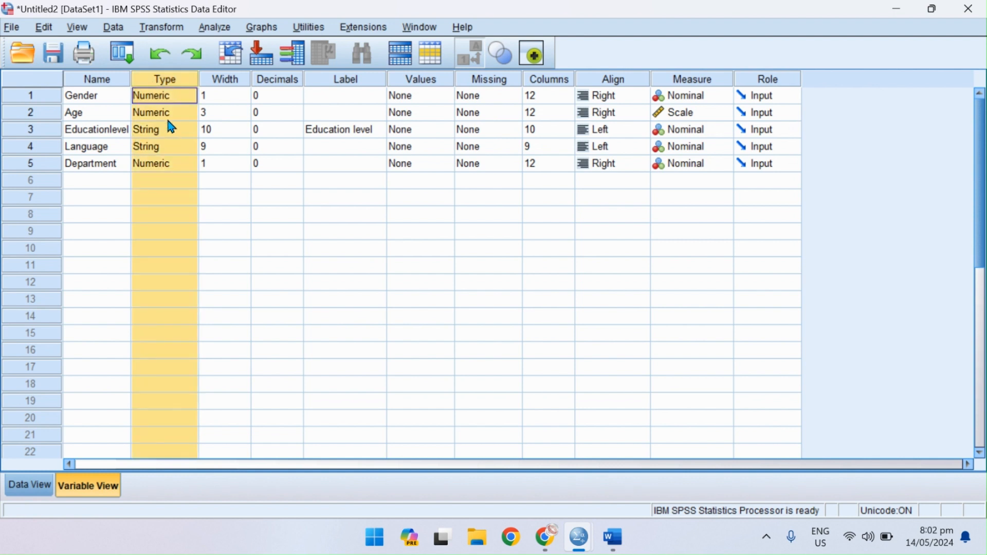
{"action": "left_click", "coordinate": [161, 130]}
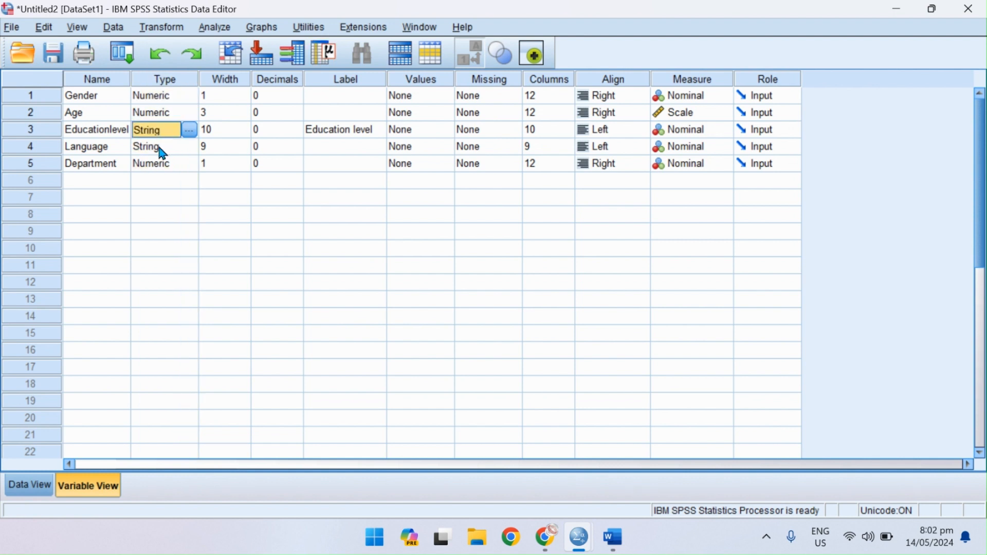
{"action": "left_click", "coordinate": [161, 150]}
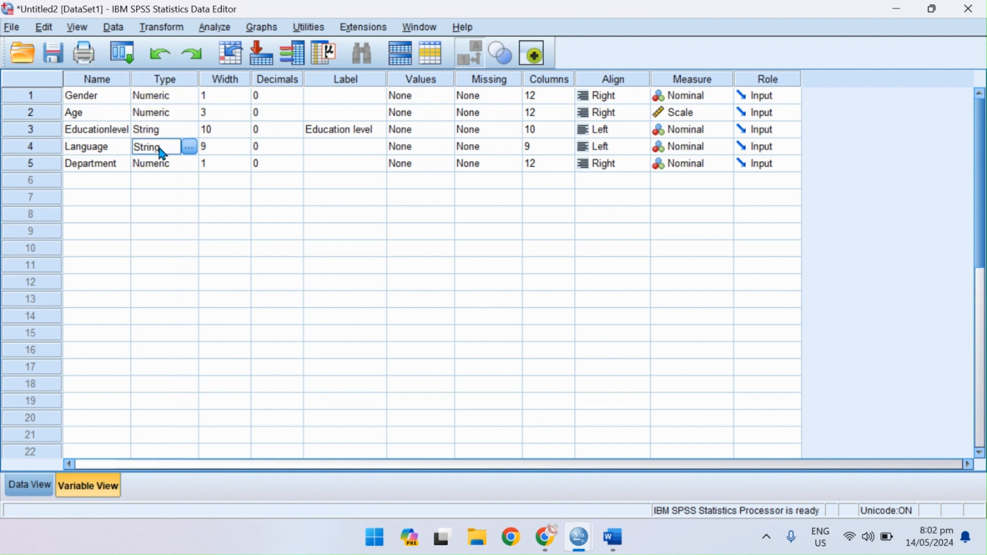
Define value labels for the Gender variable: 1 = "male" and 2 = "Fermale".
{"action": "left_click", "coordinate": [104, 94]}
{"action": "left_click", "coordinate": [430, 101]}
{"action": "left_click", "coordinate": [445, 96]}
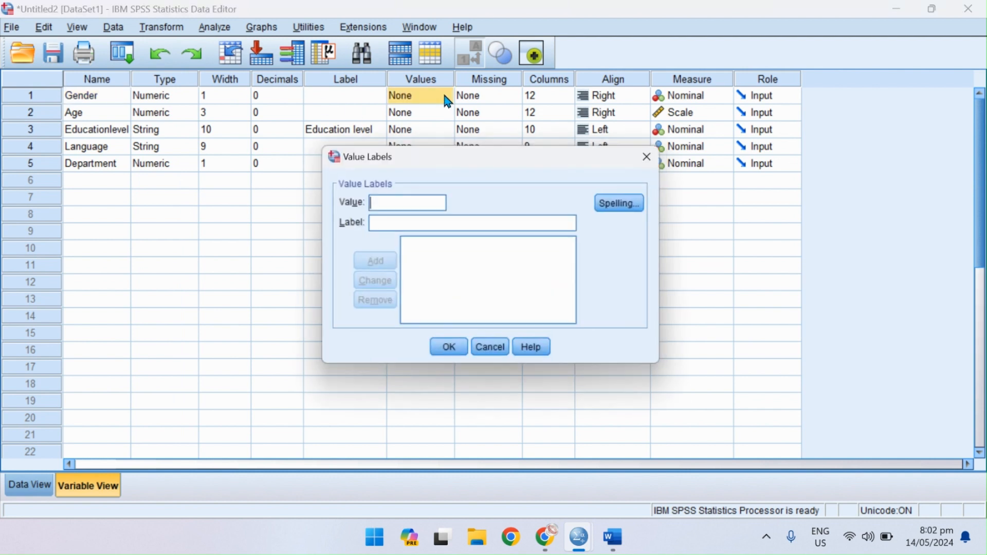
{"action": "type", "text": "1"}
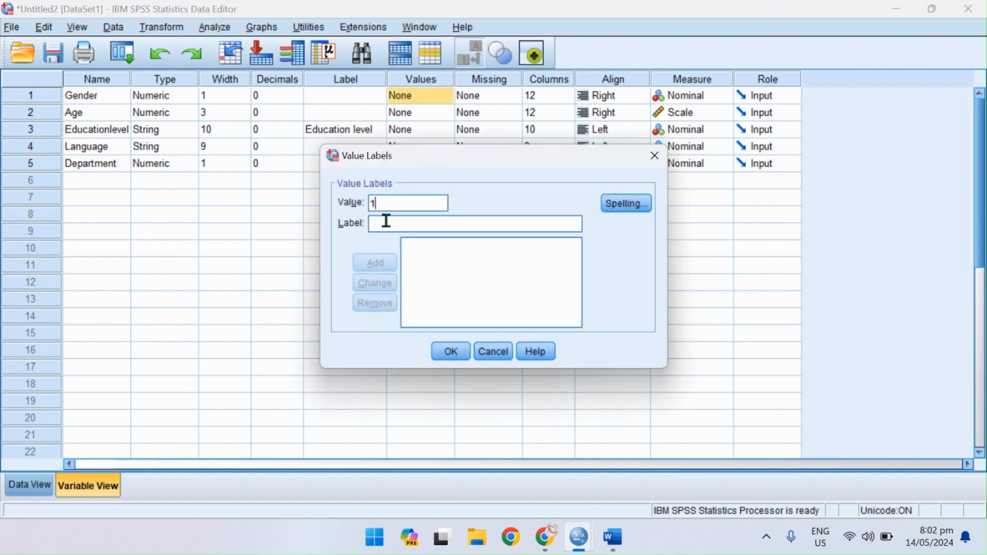
{"action": "key", "text": "Tab"}
{"action": "type", "text": "ma"}
{"action": "key", "text": "Return"}
{"action": "type", "text": "2"}
{"action": "left_click", "coordinate": [381, 218]}
{"action": "type", "text": "Femal"}
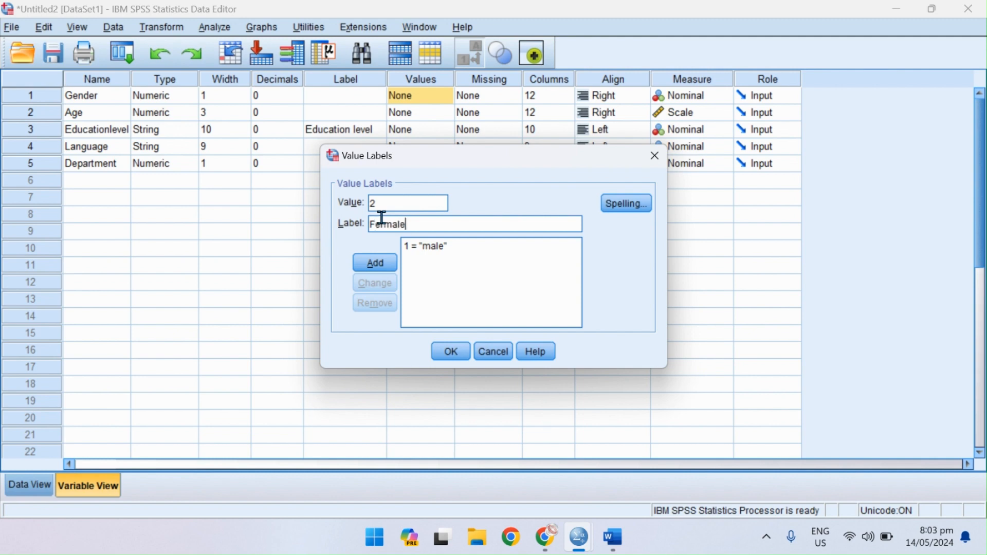
{"action": "type", "text": "e"}
{"action": "key", "text": "Return"}
{"action": "left_click", "coordinate": [442, 352]}
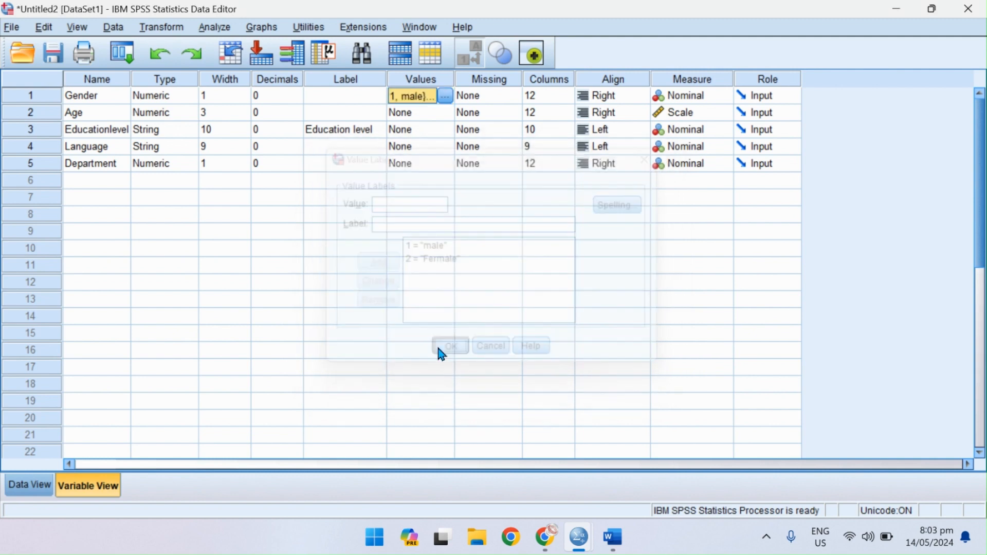
Check the labelled data, add the Gender value label 3 = "Prefer not to say", and select the Age column in the data.
{"action": "left_click", "coordinate": [31, 488]}
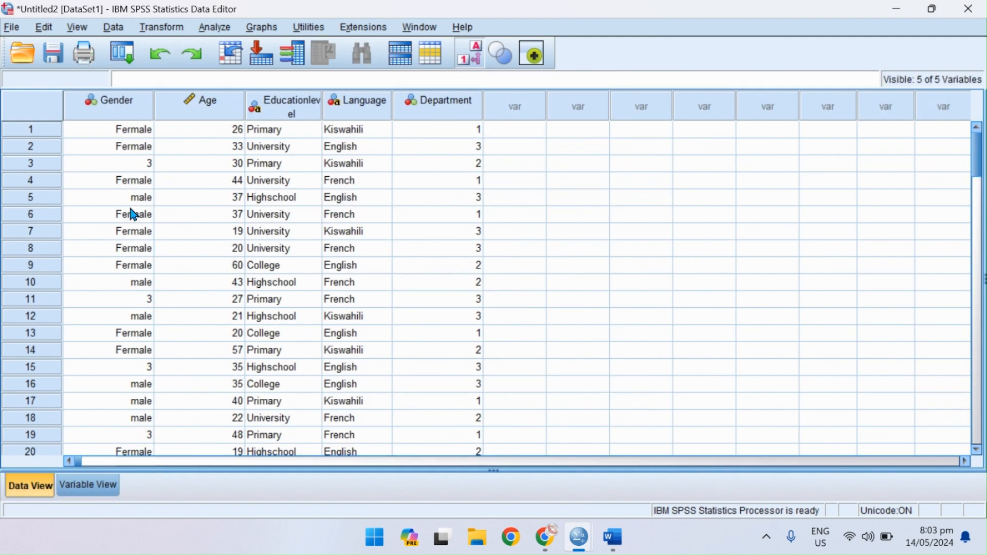
{"action": "left_click", "coordinate": [88, 486]}
{"action": "left_click", "coordinate": [448, 96]}
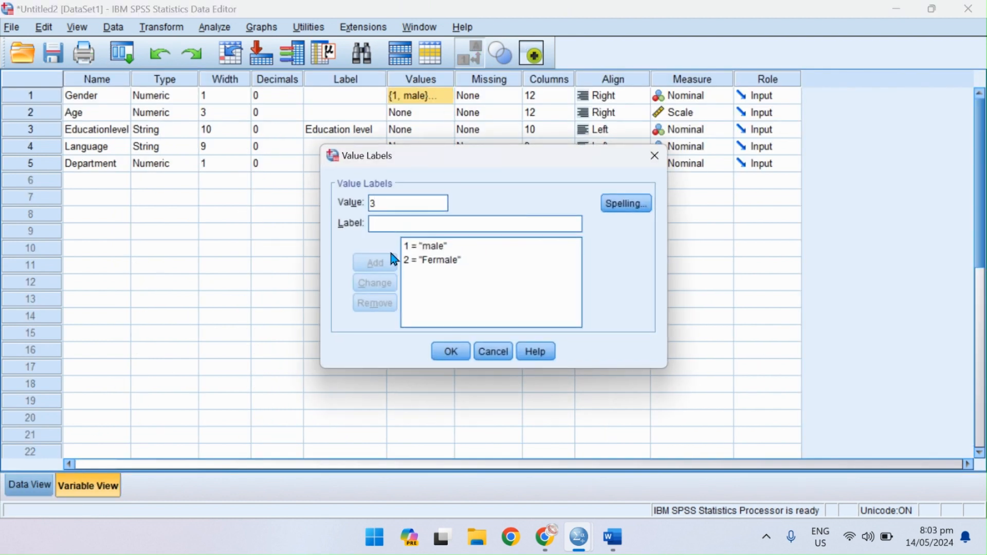
{"action": "type", "text": "Prefer not to say"}
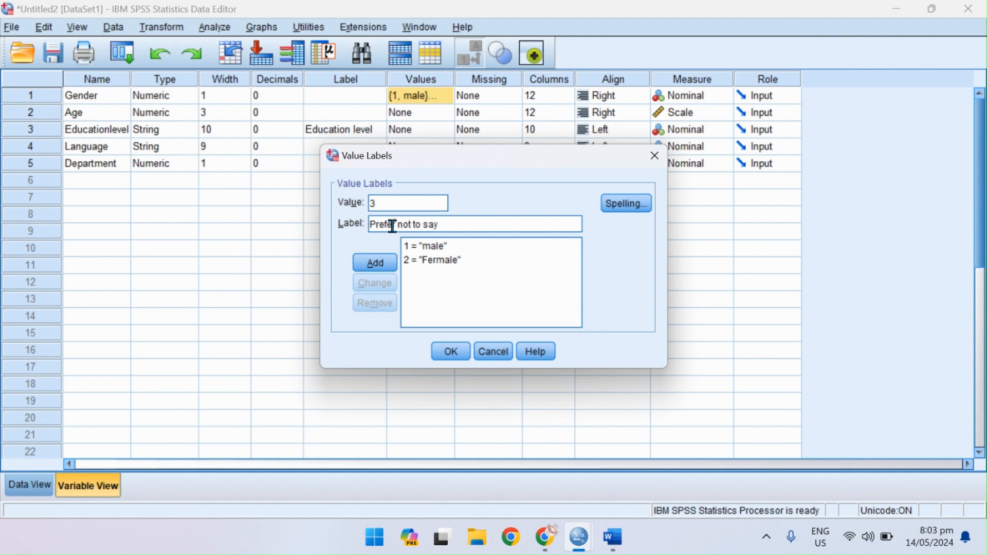
{"action": "key", "text": "Return"}
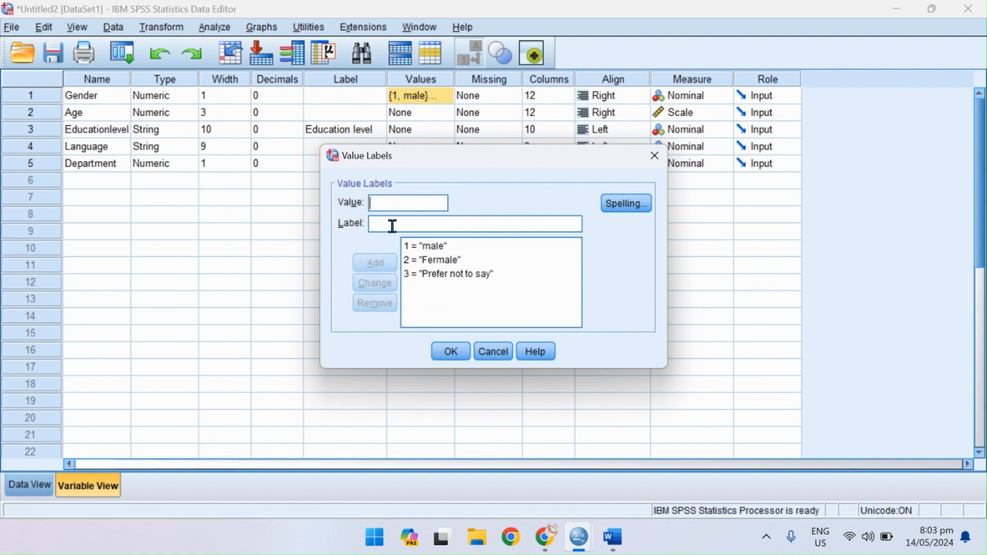
{"action": "left_click", "coordinate": [450, 352]}
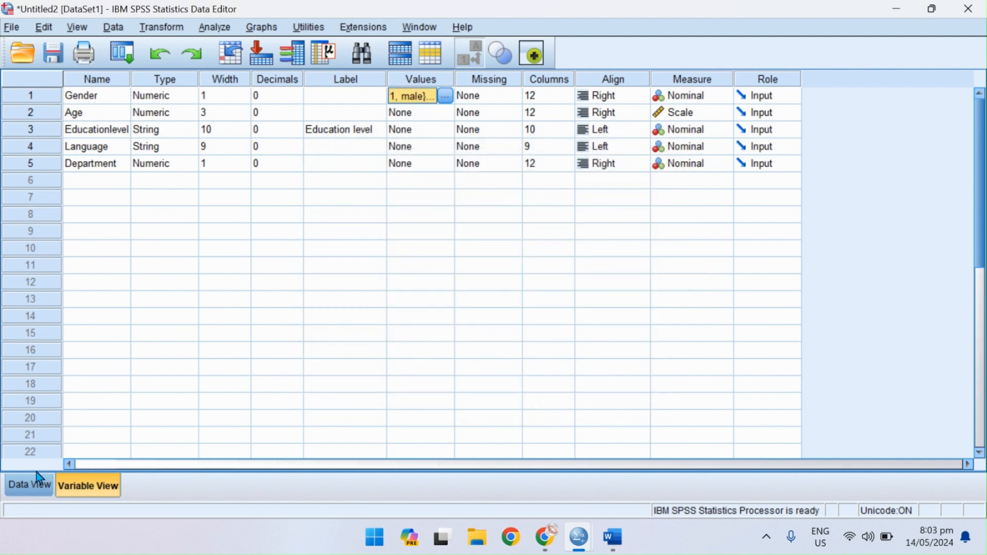
{"action": "left_click", "coordinate": [31, 483]}
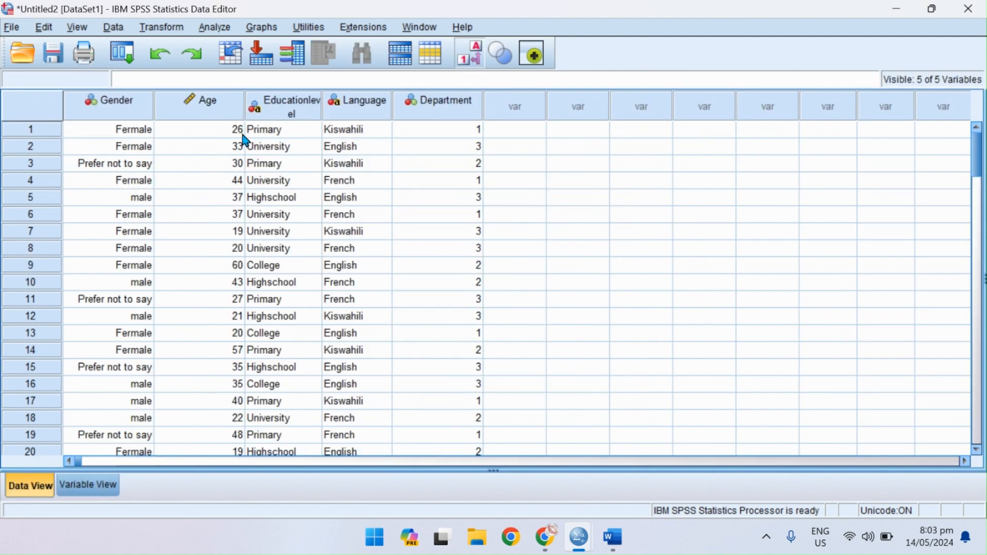
{"action": "left_click", "coordinate": [210, 115]}
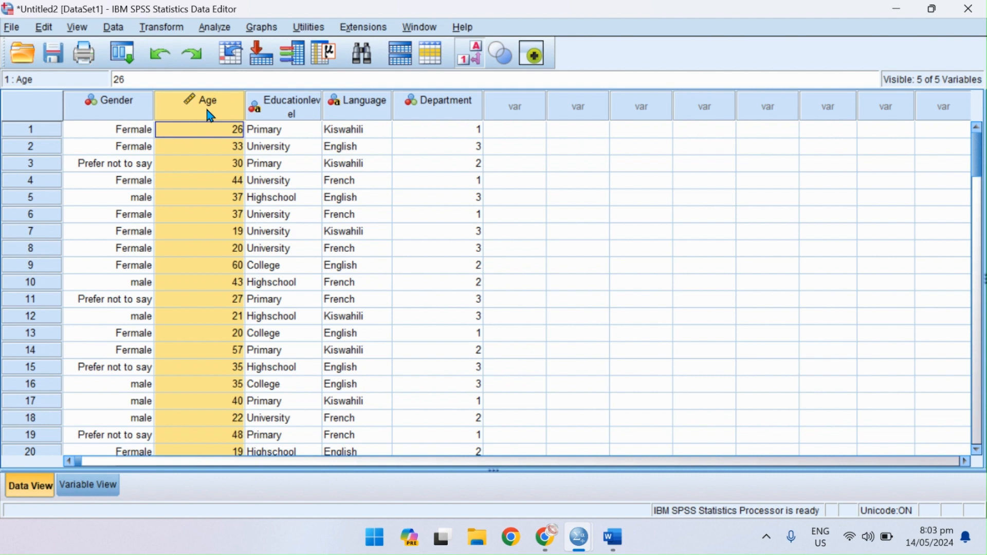
Examine the Educationlevel, Language and Department variables in the data and in the variable definitions.
{"action": "left_click", "coordinate": [302, 110]}
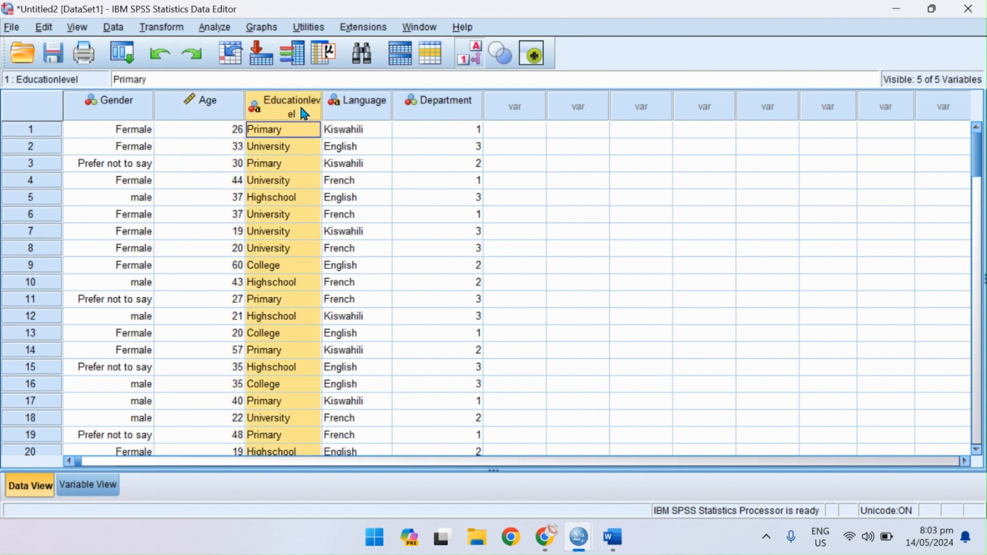
{"action": "left_click", "coordinate": [91, 486]}
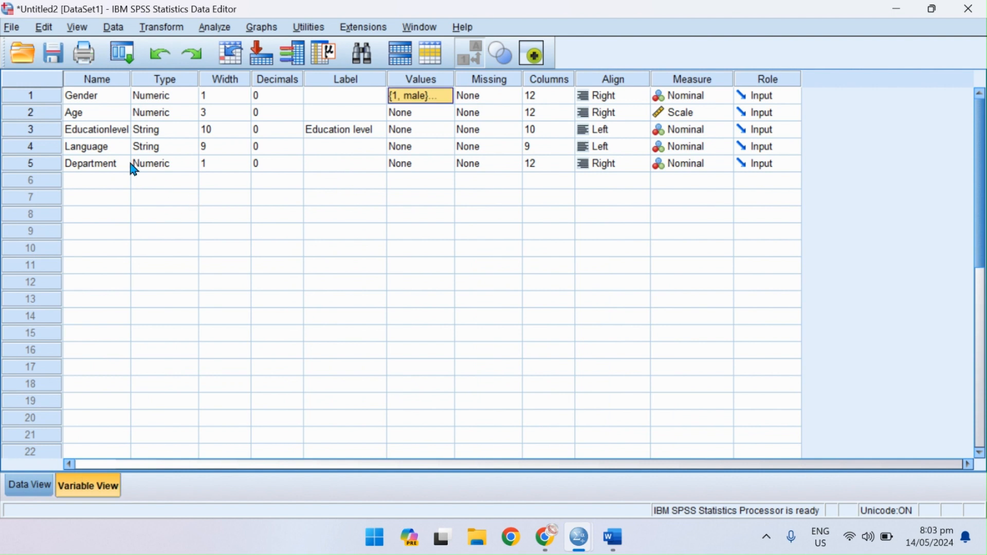
{"action": "left_click", "coordinate": [43, 130]}
{"action": "left_click", "coordinate": [46, 150]}
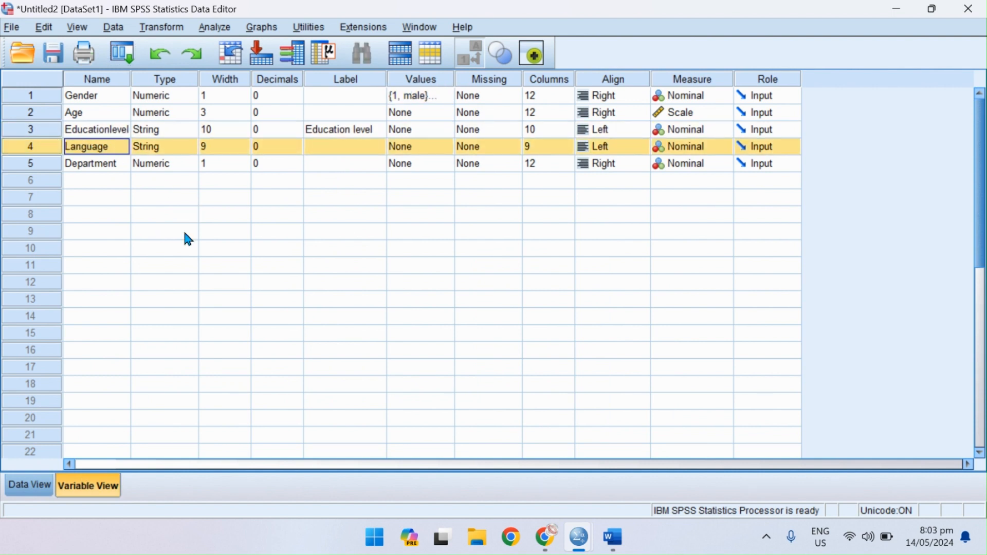
{"action": "left_click", "coordinate": [46, 171]}
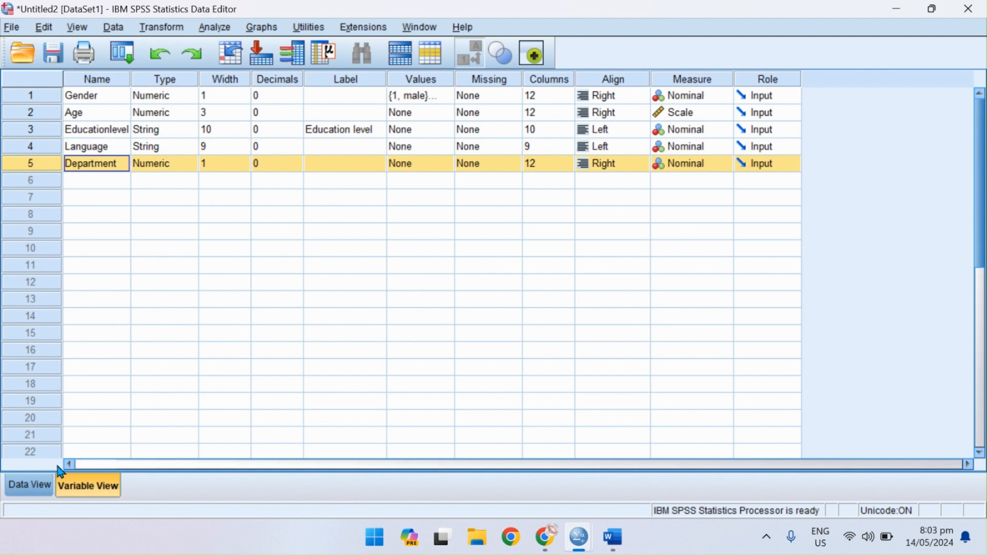
{"action": "left_click", "coordinate": [36, 486]}
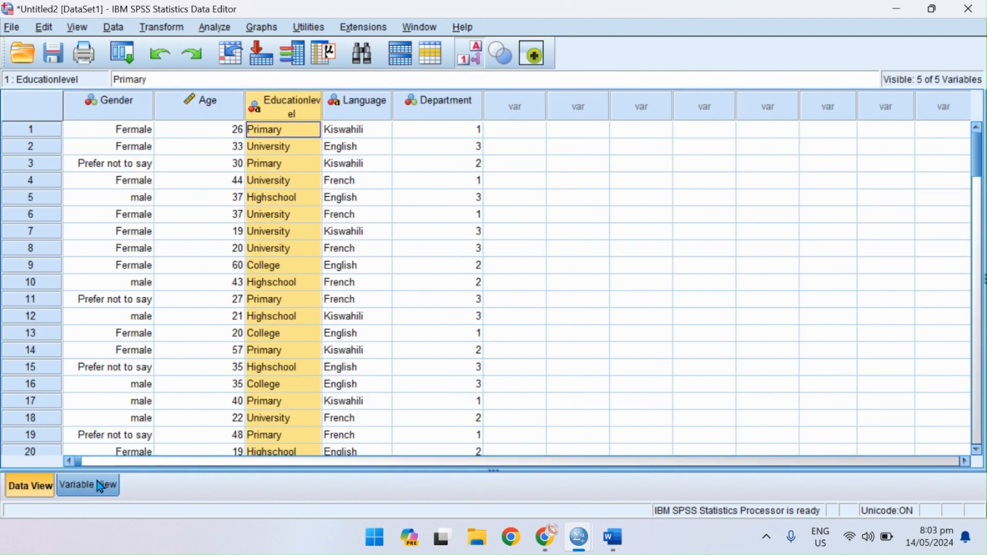
Start the value labels for the Department variable with 1 = "HR".
{"action": "left_click", "coordinate": [82, 490]}
{"action": "left_click", "coordinate": [445, 165]}
{"action": "left_click", "coordinate": [446, 163]}
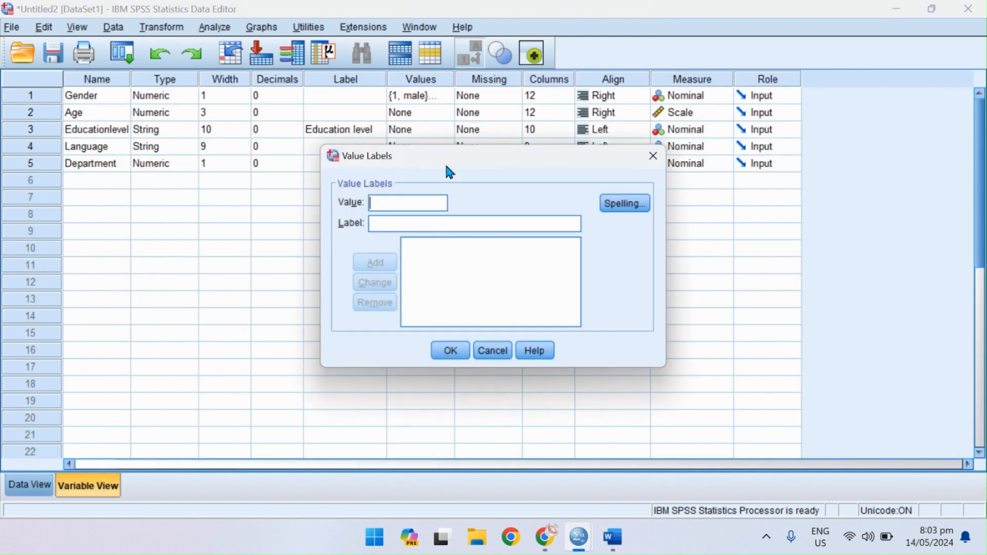
{"action": "type", "text": "1"}
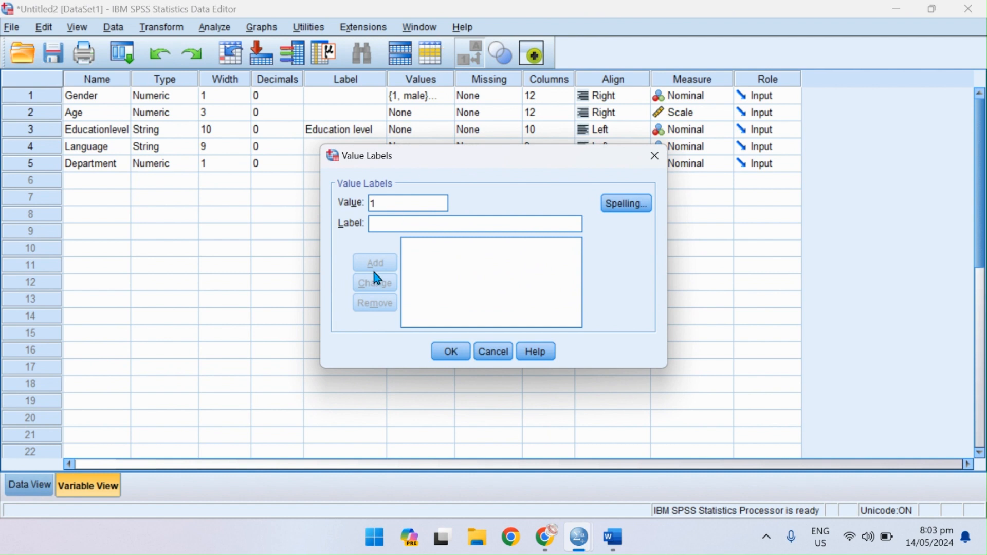
{"action": "left_click", "coordinate": [391, 227]}
{"action": "type", "text": "HR"}
{"action": "key", "text": "Return"}
Add the Department value labels 2 = "ICT" and 3 = "Finance" and apply the set.
{"action": "right_click", "coordinate": [391, 229]}
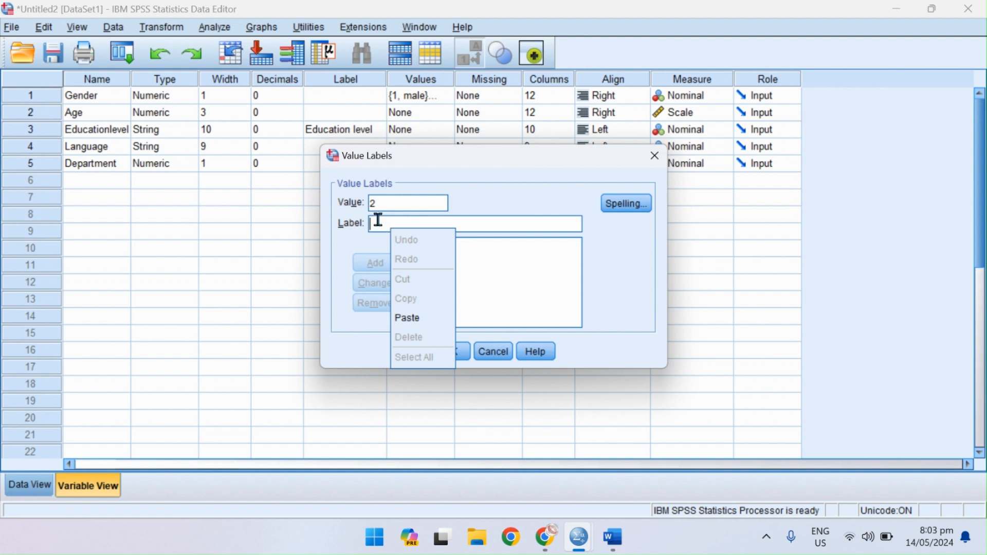
{"action": "left_click", "coordinate": [378, 221]}
{"action": "type", "text": "IT"}
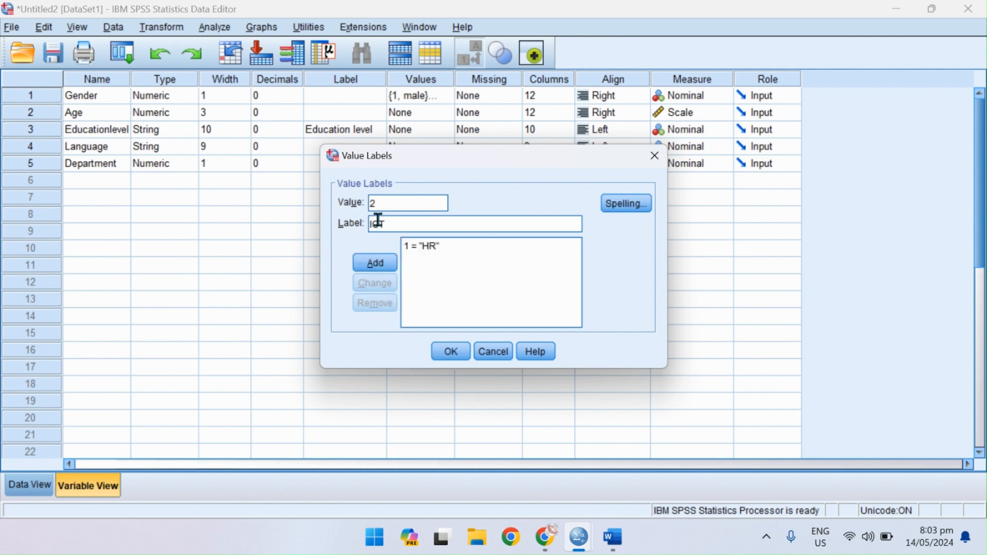
{"action": "key", "text": "Return"}
{"action": "type", "text": "3"}
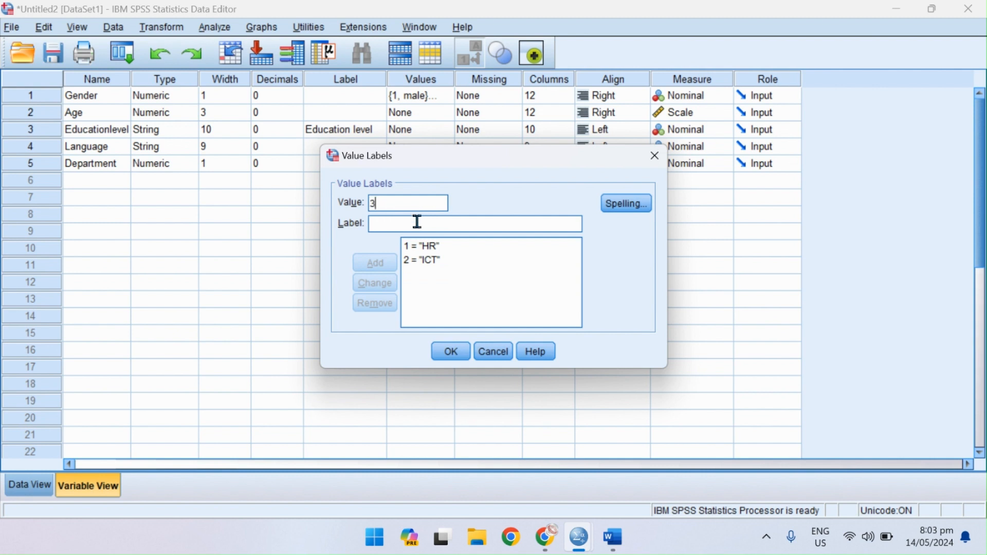
{"action": "left_click", "coordinate": [398, 230]}
{"action": "type", "text": "F"}
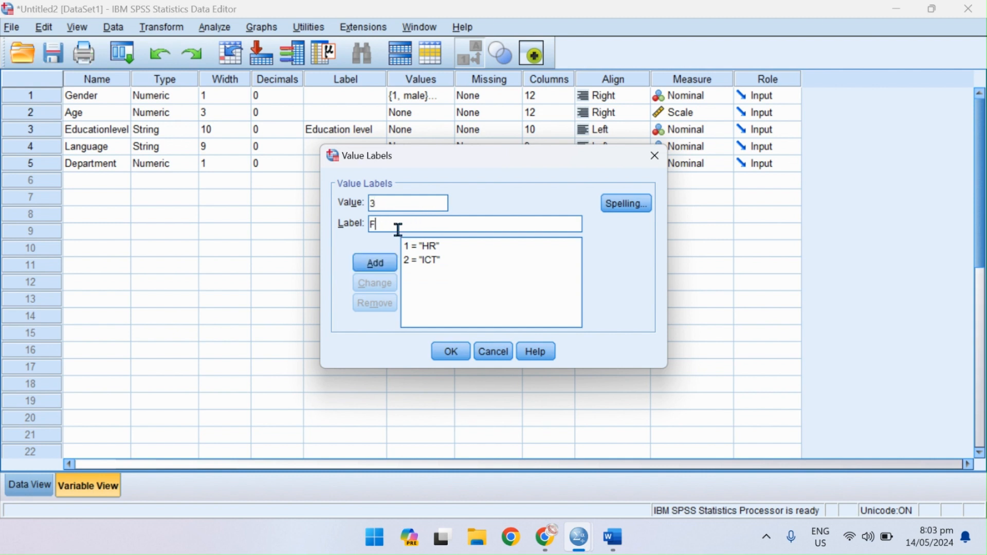
{"action": "type", "text": "inance"}
{"action": "key", "text": "Return"}
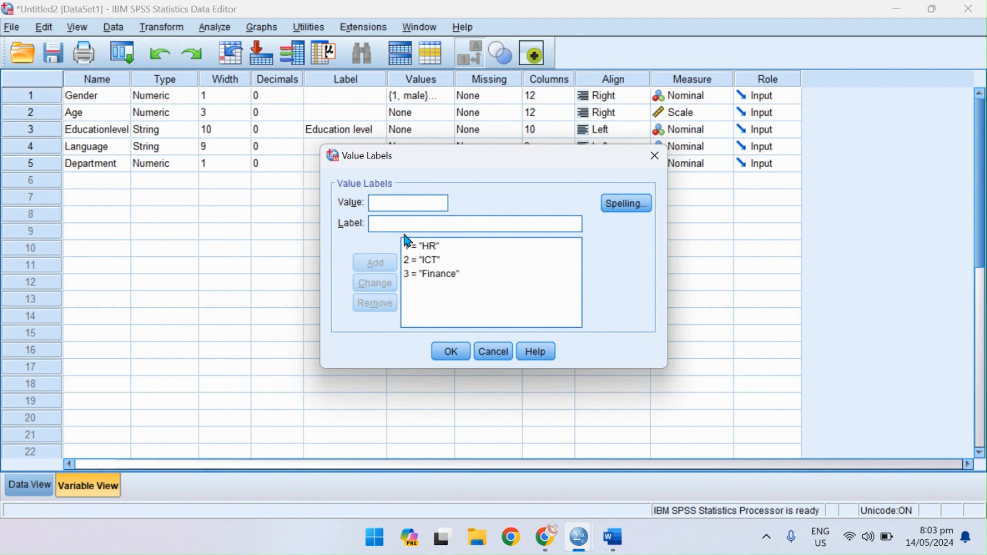
{"action": "left_click", "coordinate": [448, 351]}
Check the Department and Gender columns in the data, switching the display between value labels and numeric codes.
{"action": "left_click", "coordinate": [29, 485]}
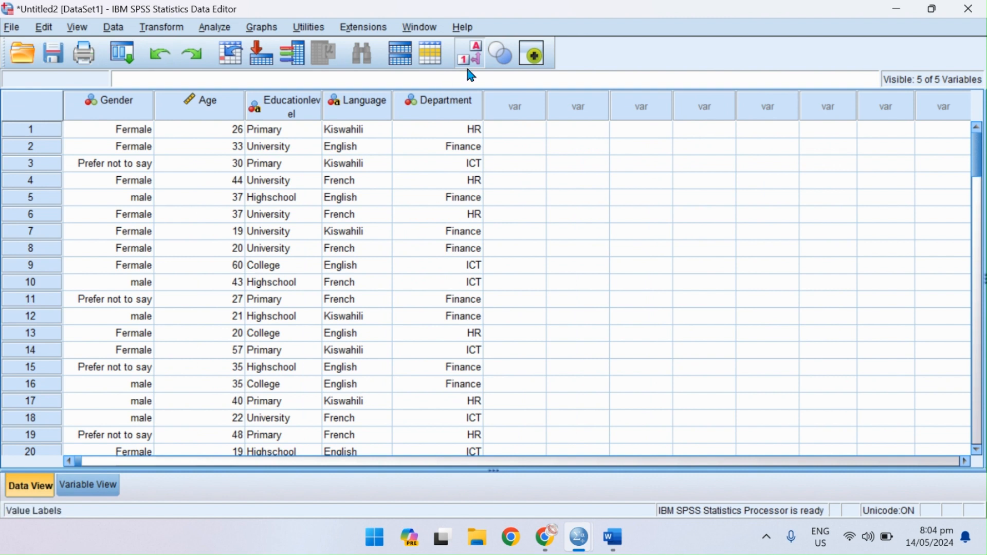
{"action": "left_click", "coordinate": [443, 103]}
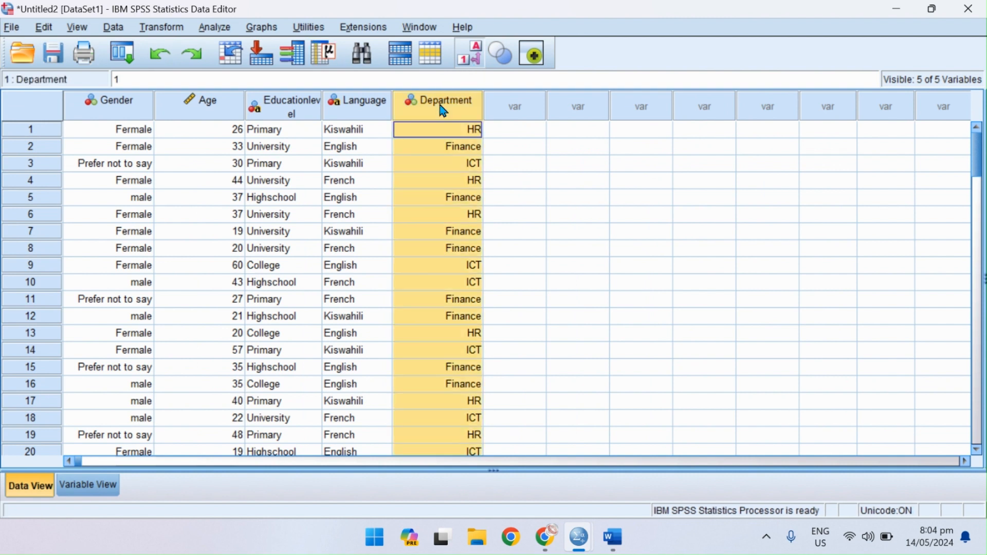
{"action": "left_click", "coordinate": [120, 113], "text": "ctrl"}
{"action": "left_click", "coordinate": [471, 60]}
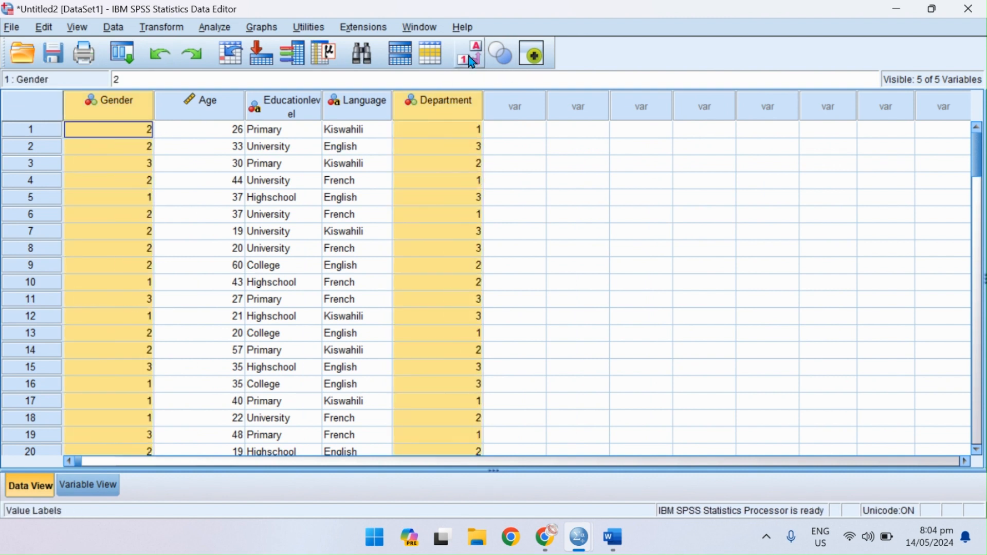
{"action": "left_click", "coordinate": [470, 61]}
{"action": "left_click", "coordinate": [471, 61]}
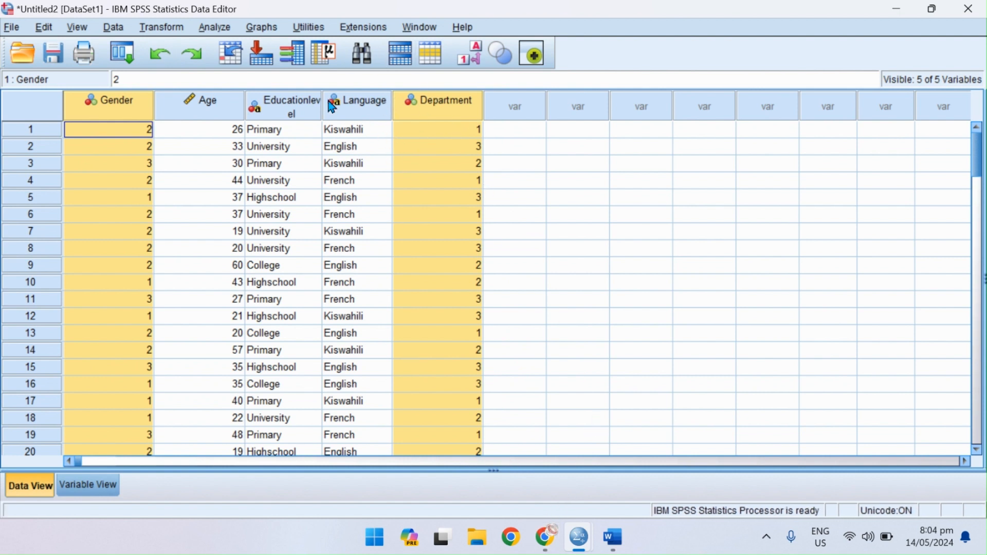
Set up an Automatic Recode with the string variables Educationlevel and Language as its variables.
{"action": "left_click", "coordinate": [78, 490]}
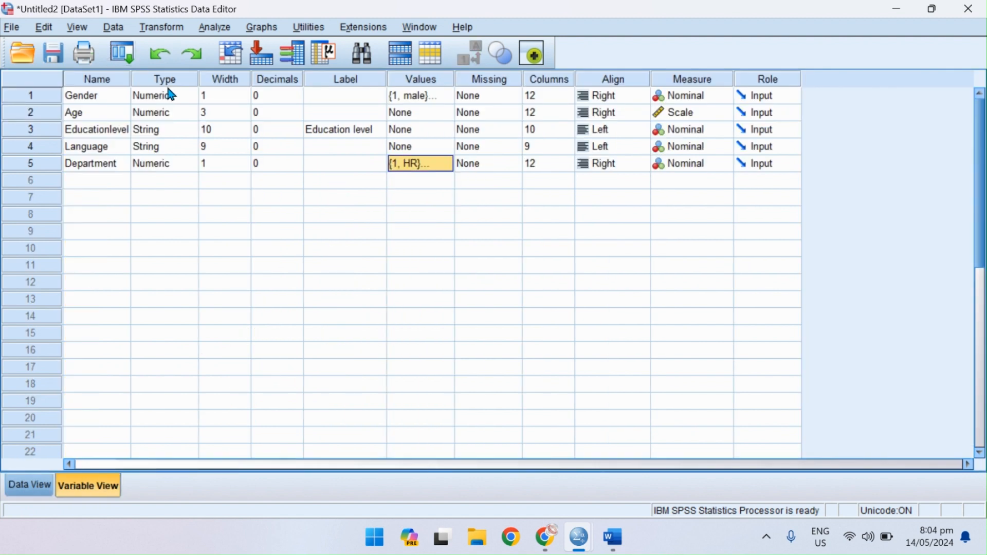
{"action": "left_click", "coordinate": [35, 130]}
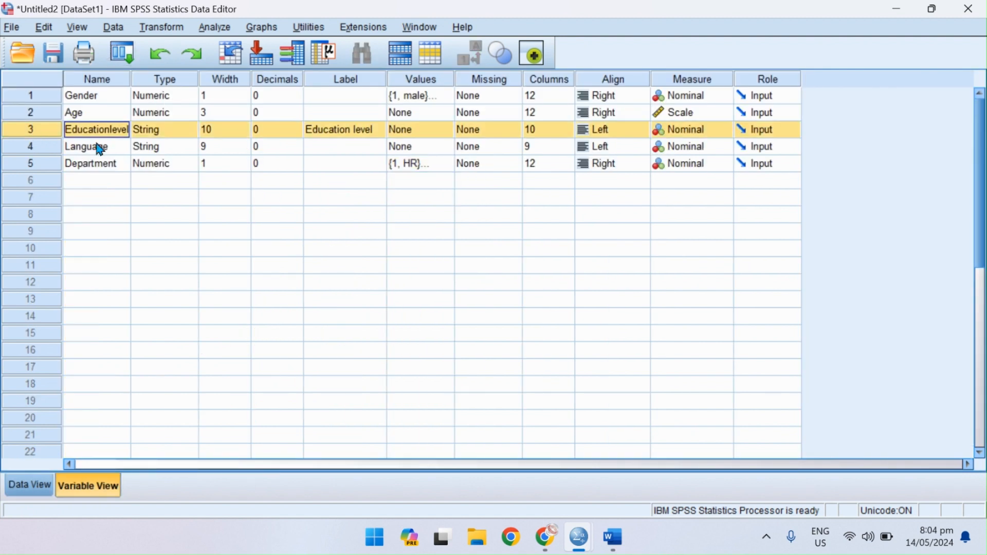
{"action": "left_click", "coordinate": [37, 150]}
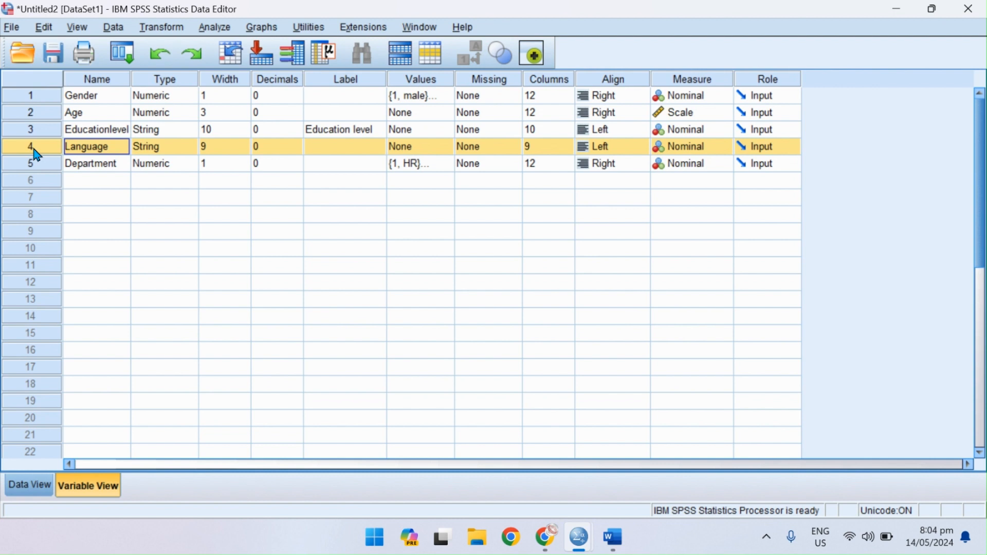
{"action": "left_click", "coordinate": [164, 28]}
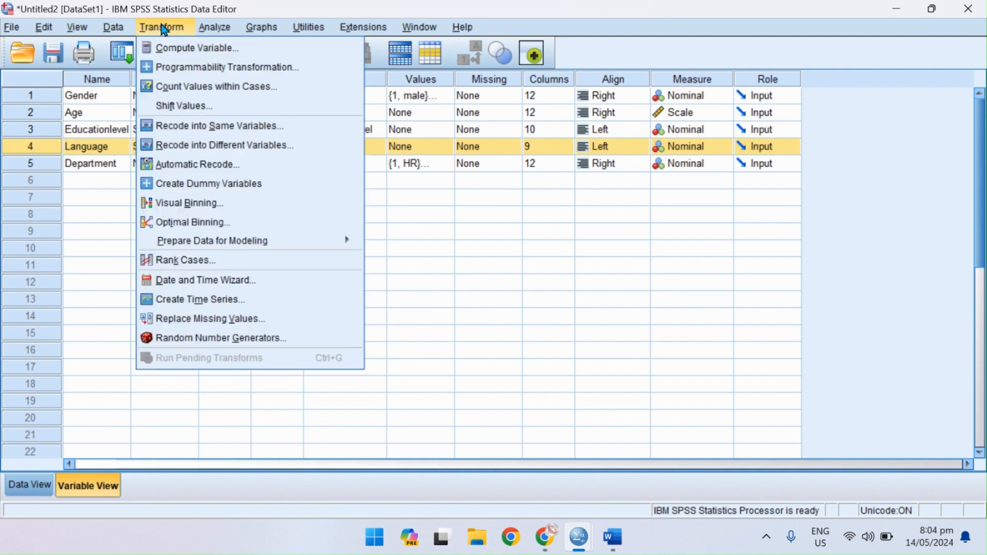
{"action": "left_click", "coordinate": [194, 167]}
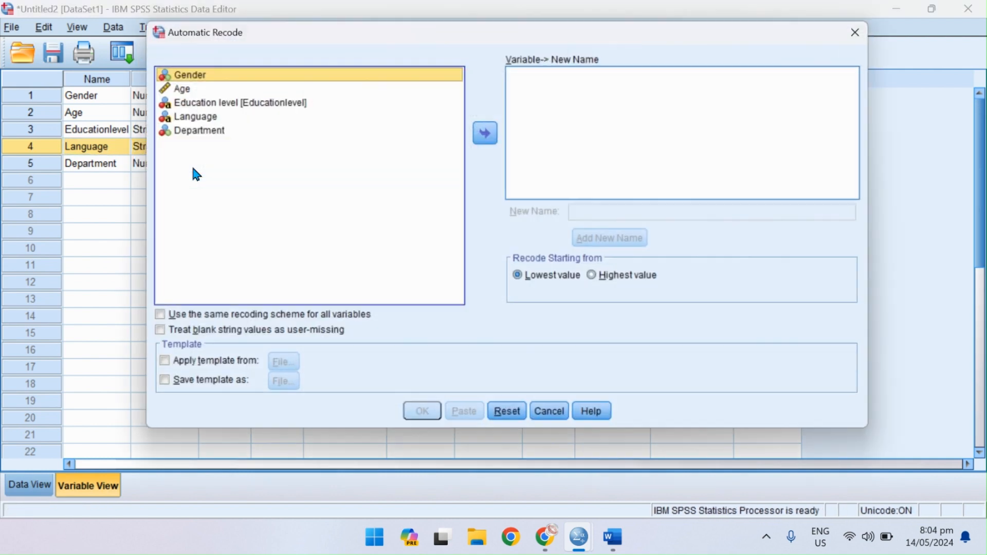
{"action": "left_click", "coordinate": [211, 103]}
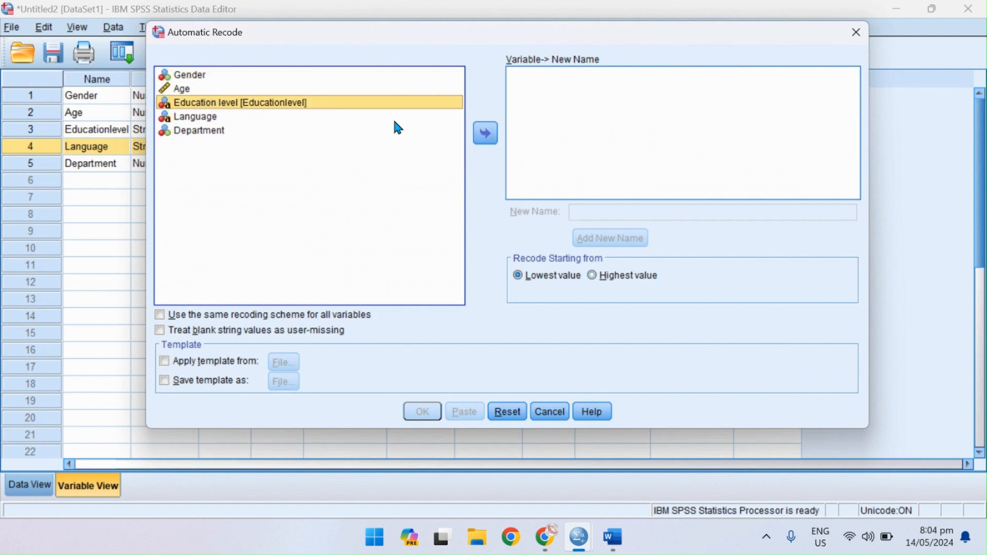
{"action": "left_click", "coordinate": [485, 134]}
{"action": "left_click", "coordinate": [189, 103]}
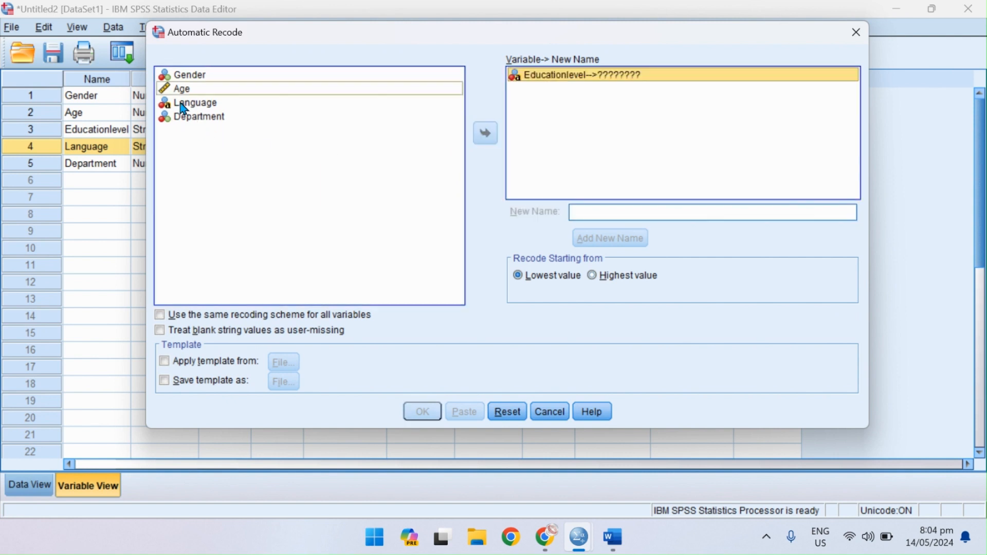
{"action": "left_click", "coordinate": [486, 135]}
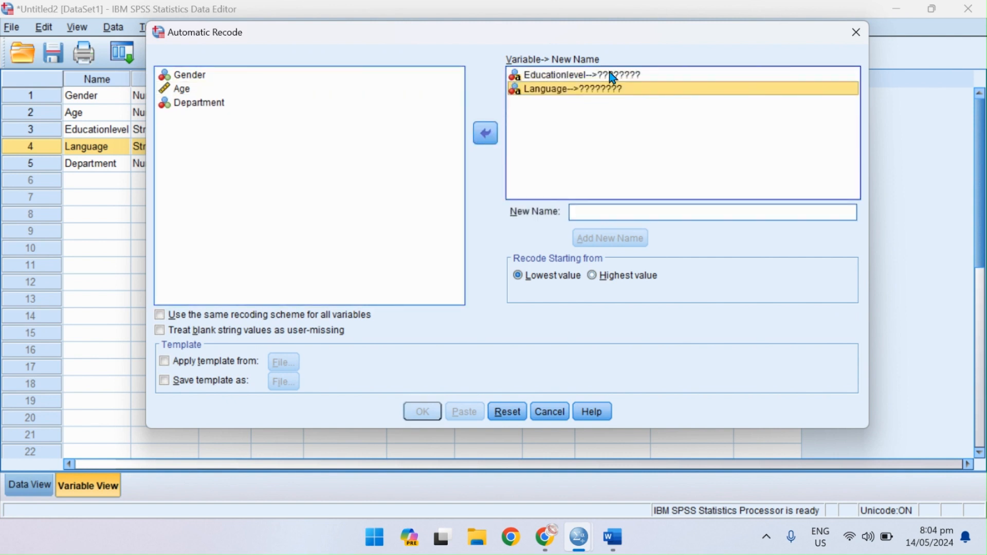
Assign Level_of_Education as the new name for the recoded Educationlevel variable.
{"action": "left_click", "coordinate": [556, 75]}
{"action": "left_click", "coordinate": [622, 75]}
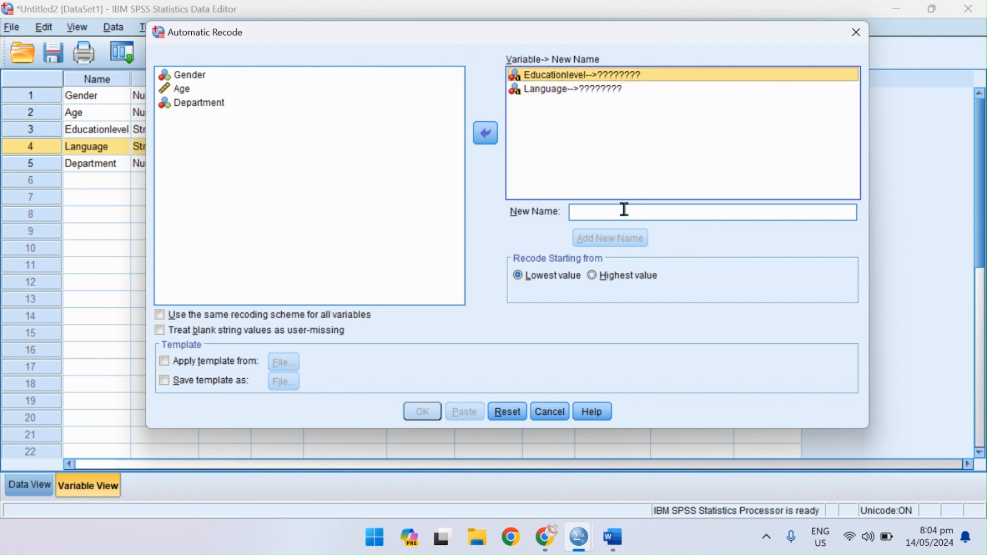
{"action": "left_click", "coordinate": [582, 215]}
{"action": "type", "text": "Le"}
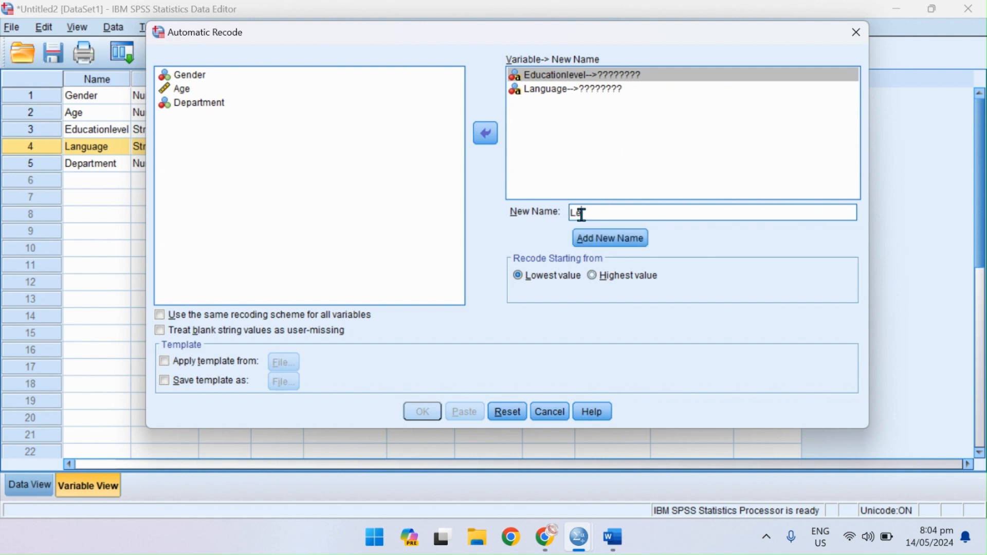
{"action": "type", "text": "_of_Education"}
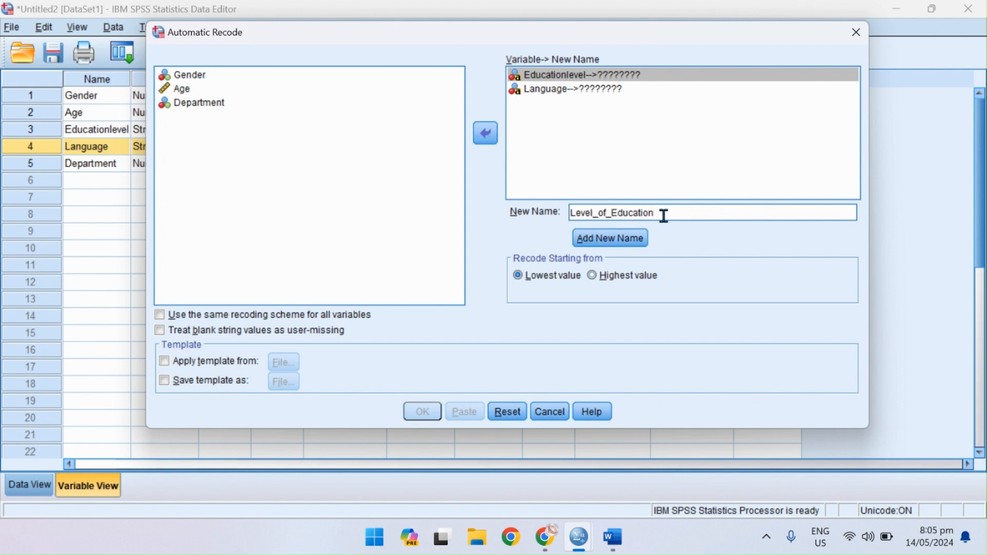
{"action": "left_click", "coordinate": [630, 250]}
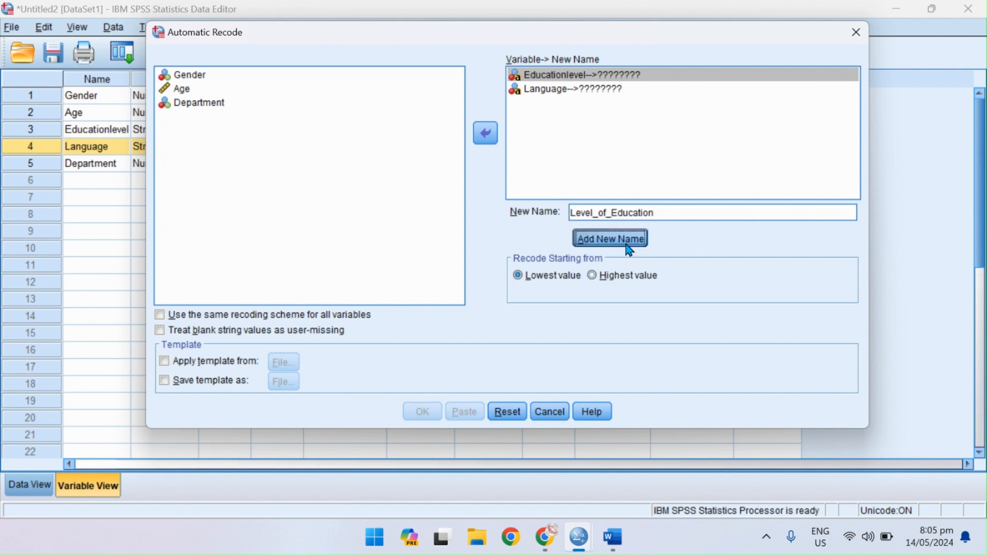
Assign Language_Proficiency as the new name for the recoded Language variable and run the recode.
{"action": "left_click", "coordinate": [561, 95]}
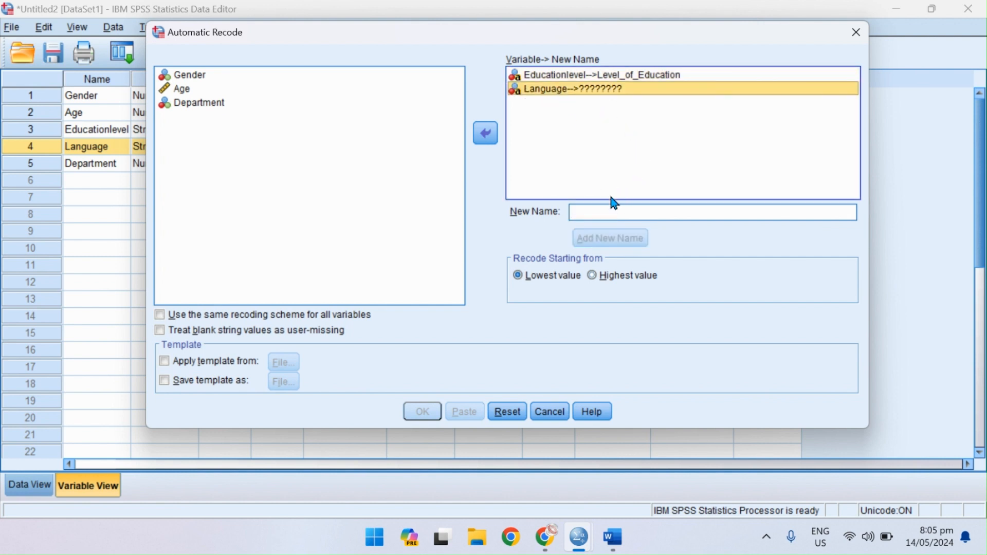
{"action": "left_click", "coordinate": [594, 212]}
{"action": "type", "text": "La"}
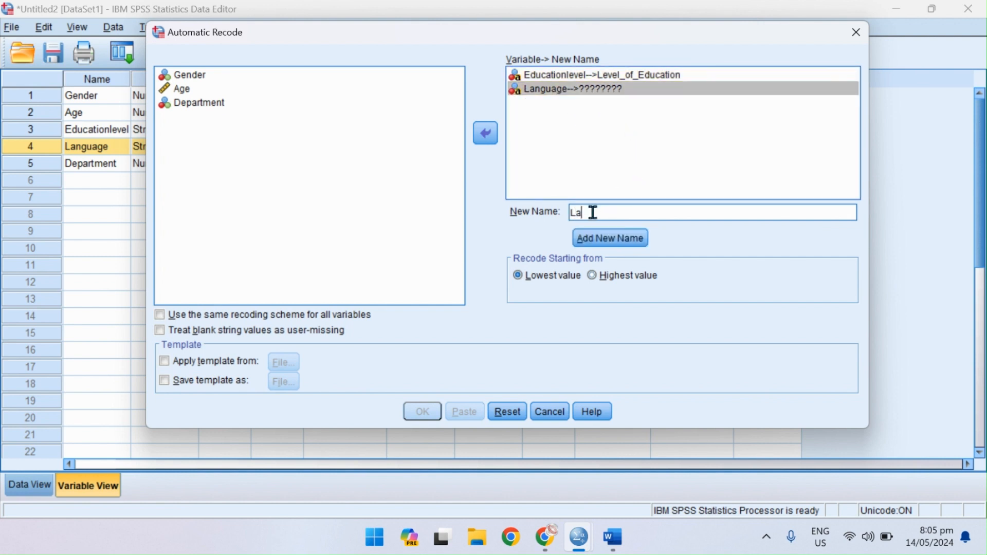
{"action": "type", "text": "nguage_Proficiency"}
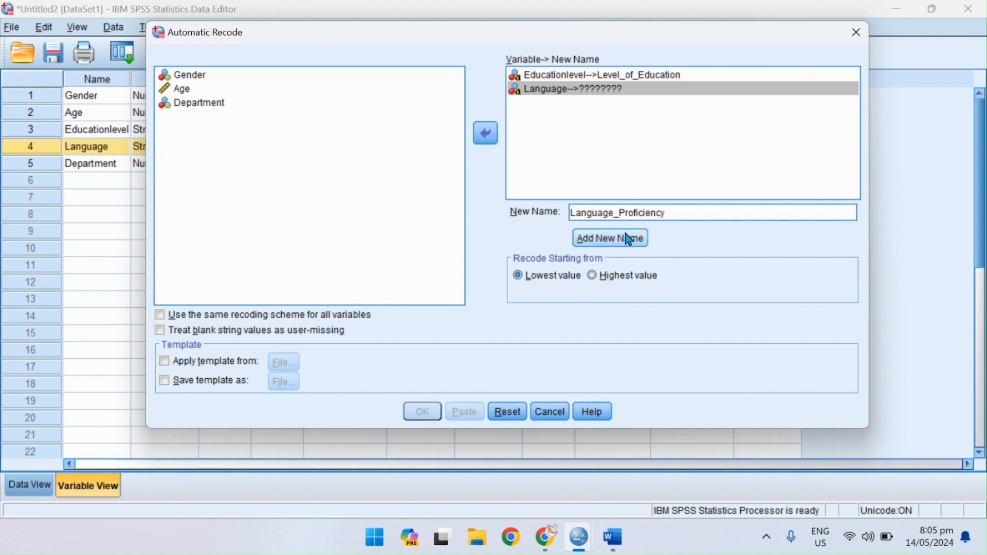
{"action": "left_click", "coordinate": [611, 248]}
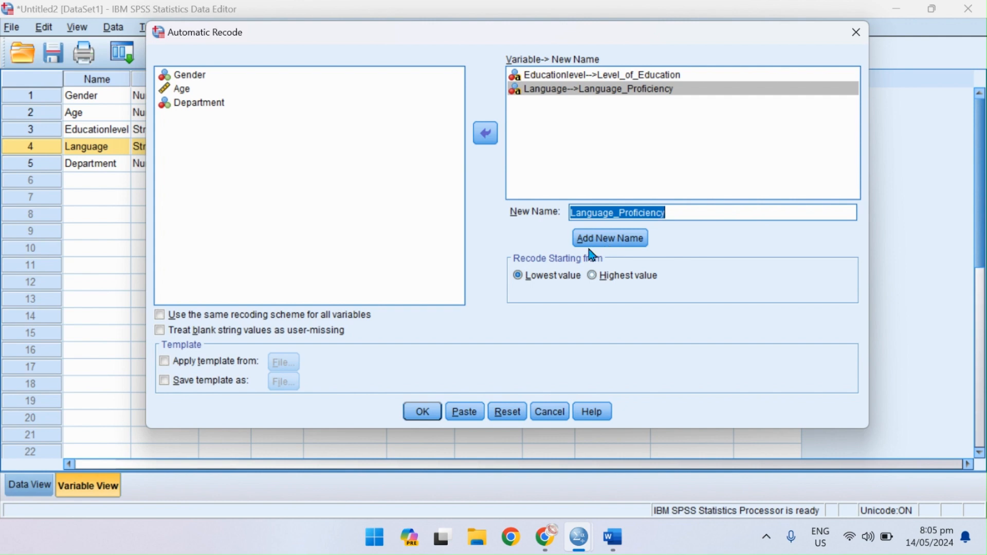
{"action": "left_click", "coordinate": [426, 412]}
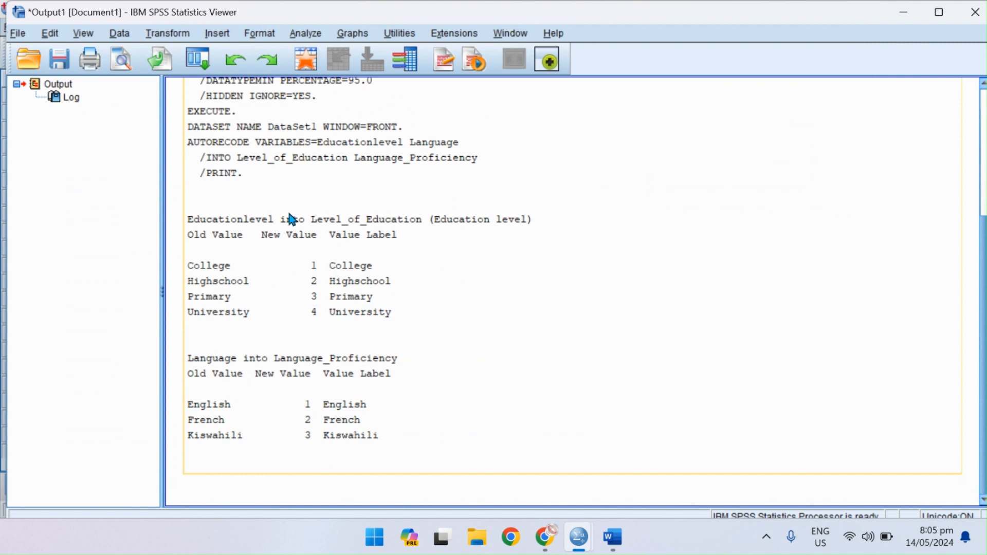
Check the recoded Level_of_Education and Language_Proficiency variables and review the value labels of Level_of_Education.
{"action": "left_click", "coordinate": [306, 58]}
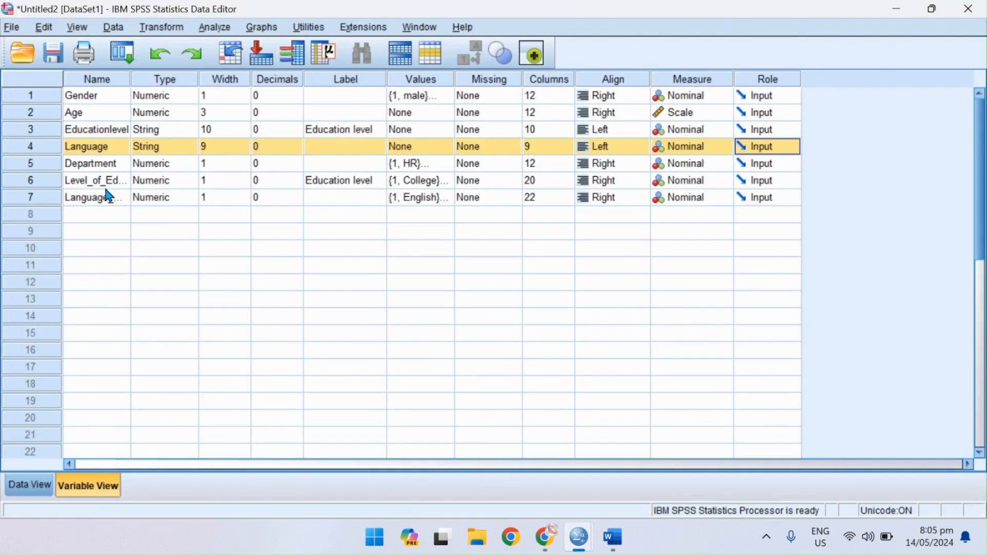
{"action": "left_click", "coordinate": [46, 179]}
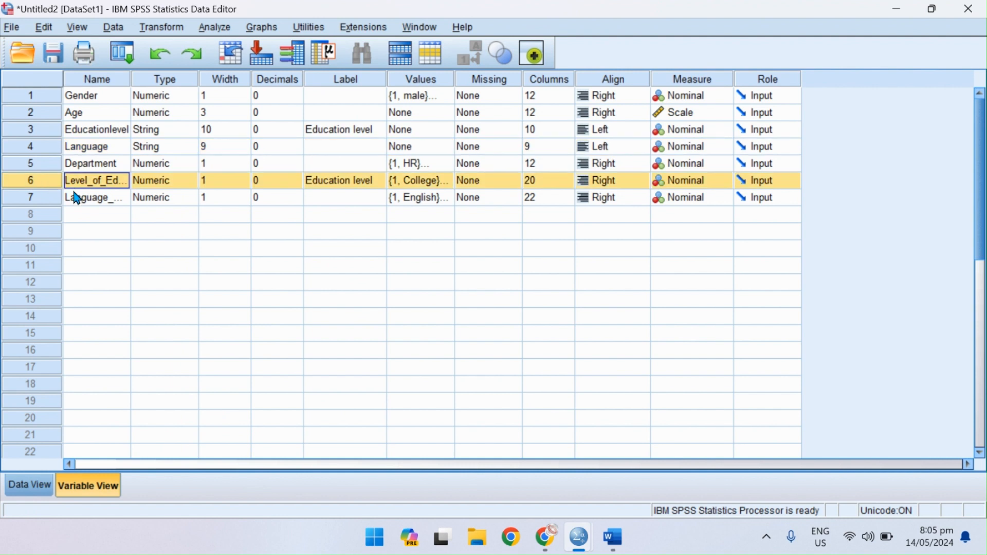
{"action": "left_click", "coordinate": [52, 198], "text": "shift"}
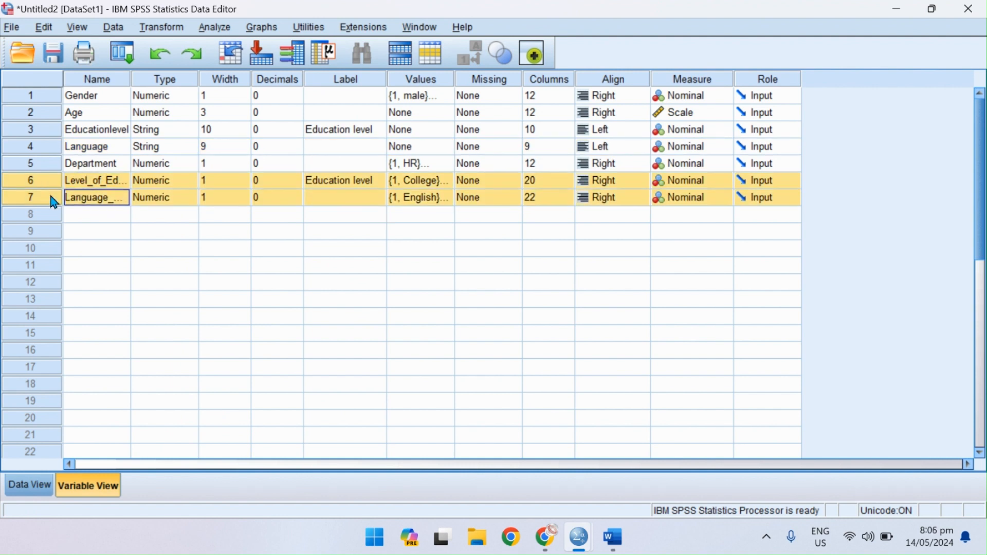
{"action": "left_click", "coordinate": [451, 181]}
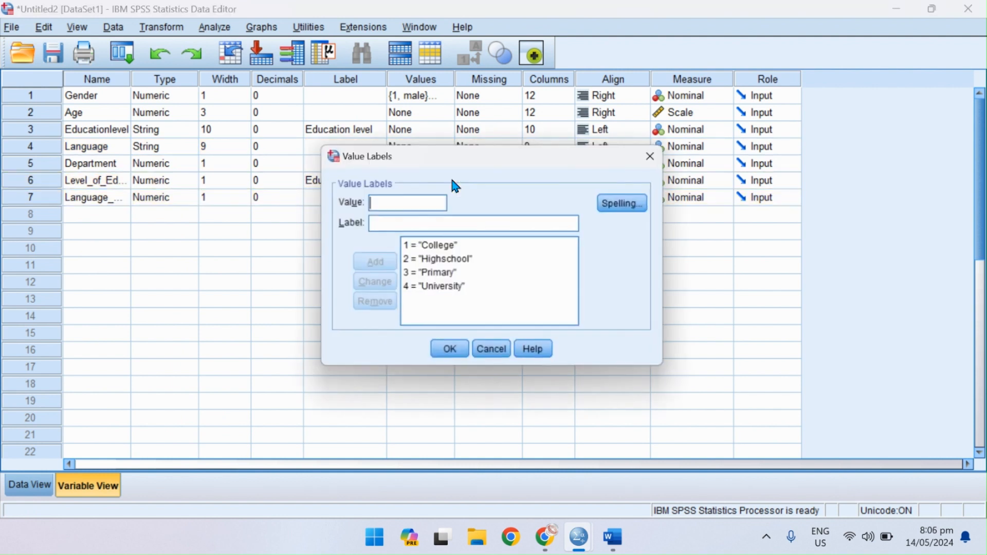
{"action": "left_click", "coordinate": [439, 358]}
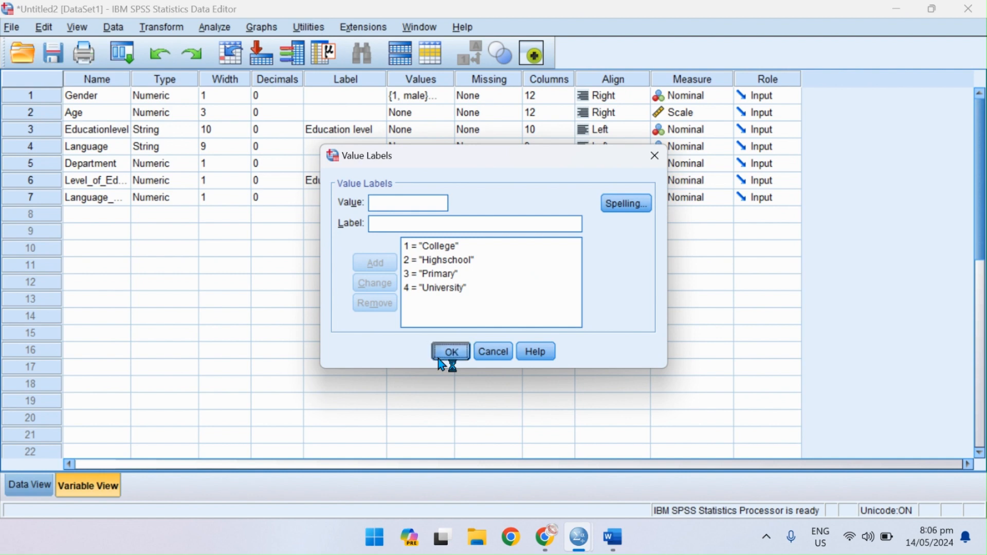
Inspect the Level_of_Education and Language_Proficiency columns in the data, switching the display between value labels and numeric codes.
{"action": "left_click", "coordinate": [33, 487]}
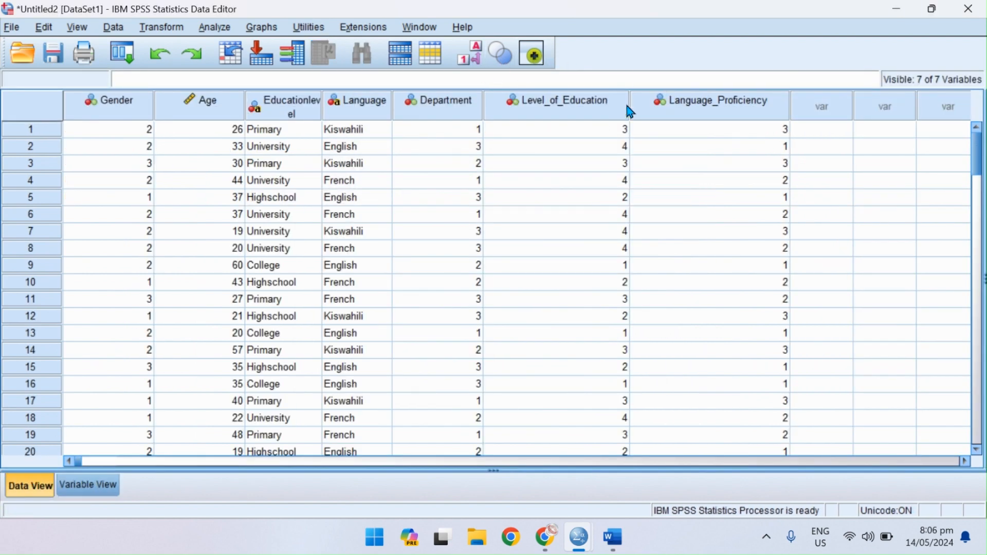
{"action": "left_click_drag", "start_coordinate": [551, 106], "coordinate": [666, 100]}
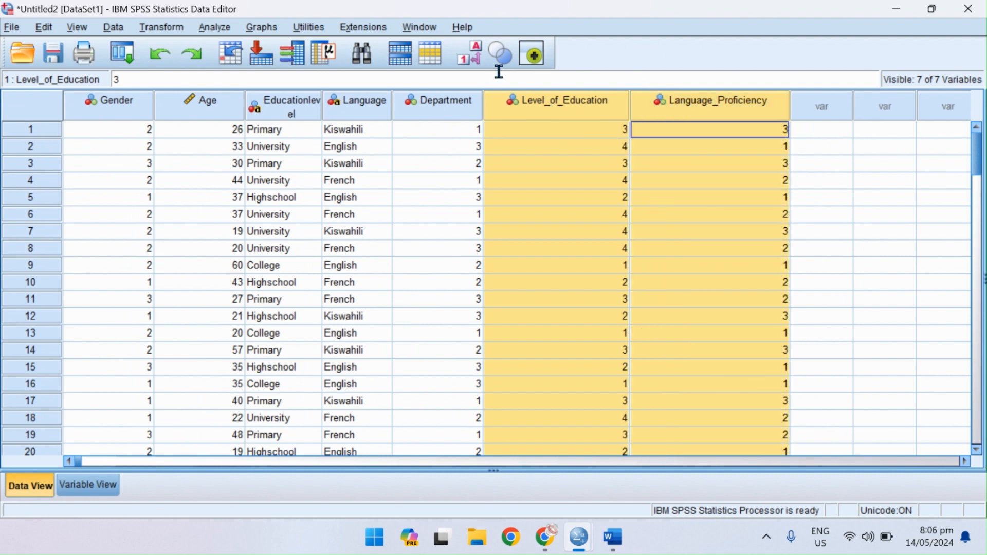
{"action": "left_click", "coordinate": [481, 62]}
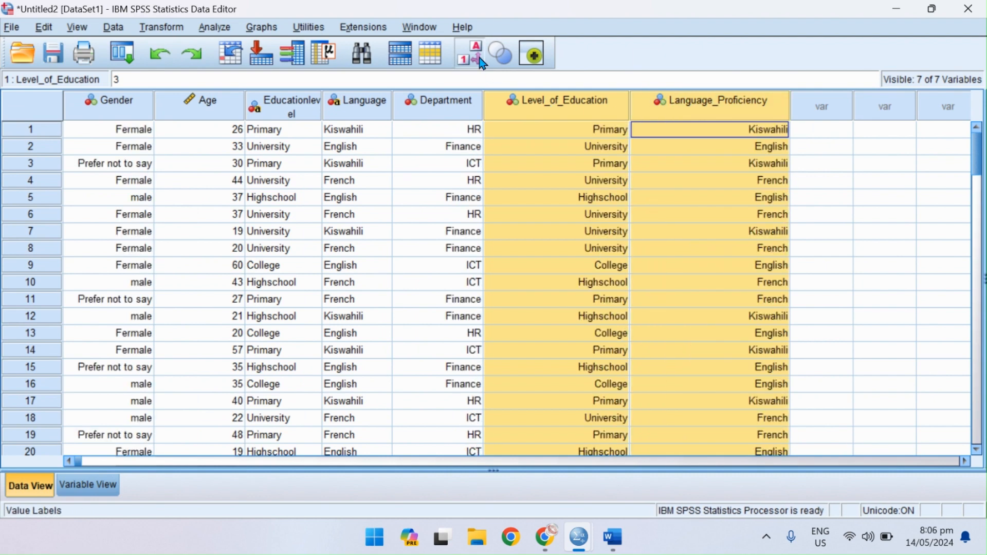
{"action": "left_click", "coordinate": [481, 62]}
{"action": "left_click", "coordinate": [481, 62]}
{"action": "left_click", "coordinate": [481, 62]}
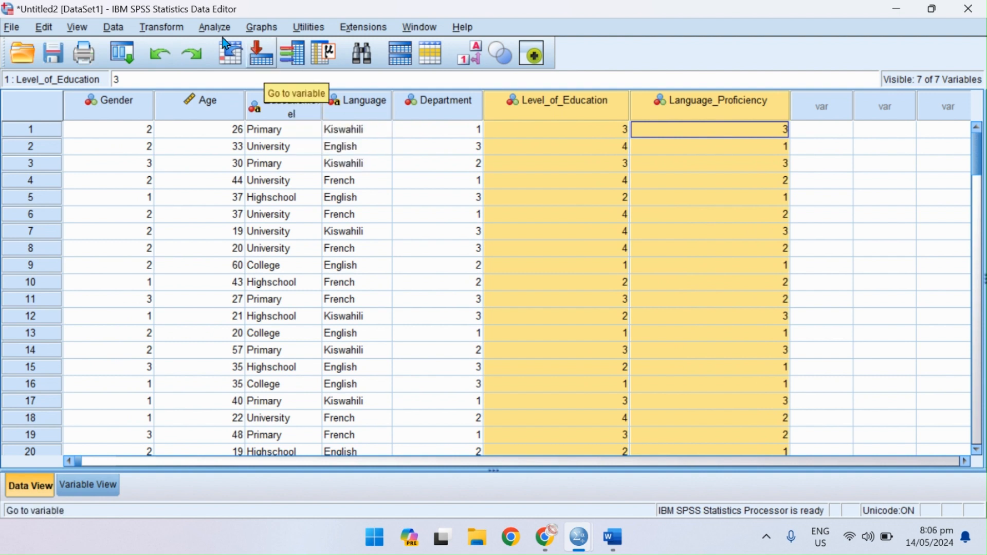
Set up a Recode into Different Variables with the string variable Educationlevel as its input.
{"action": "left_click", "coordinate": [176, 30]}
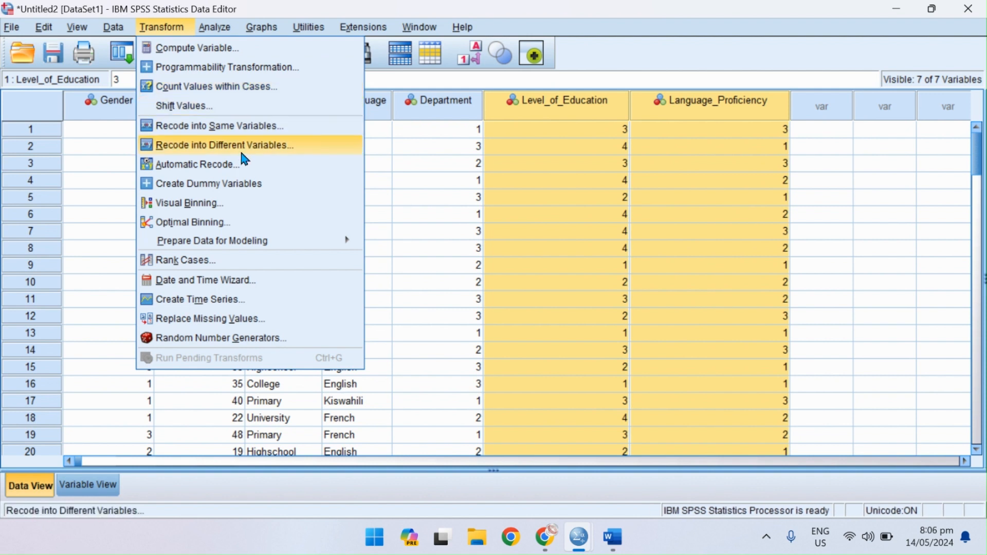
{"action": "left_click", "coordinate": [197, 149]}
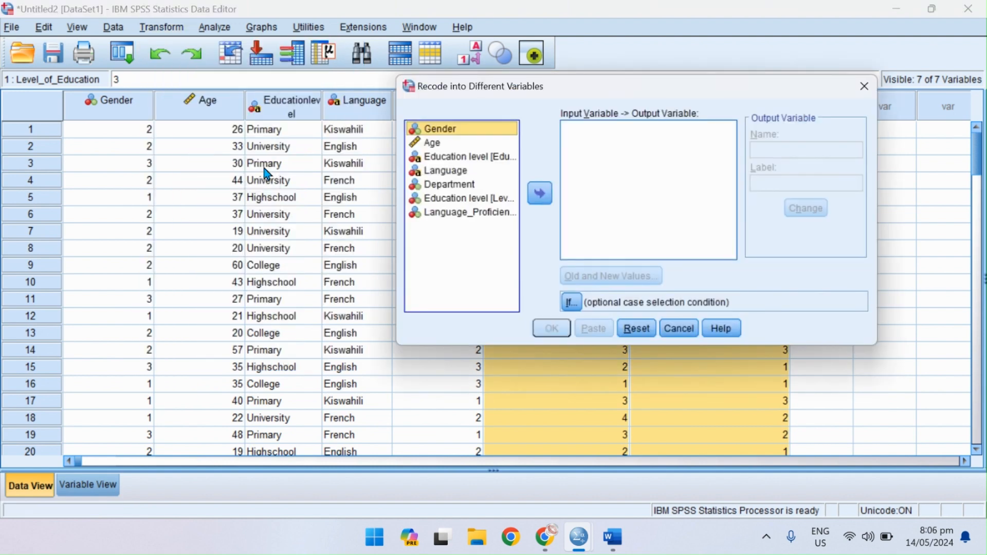
{"action": "left_click", "coordinate": [439, 157]}
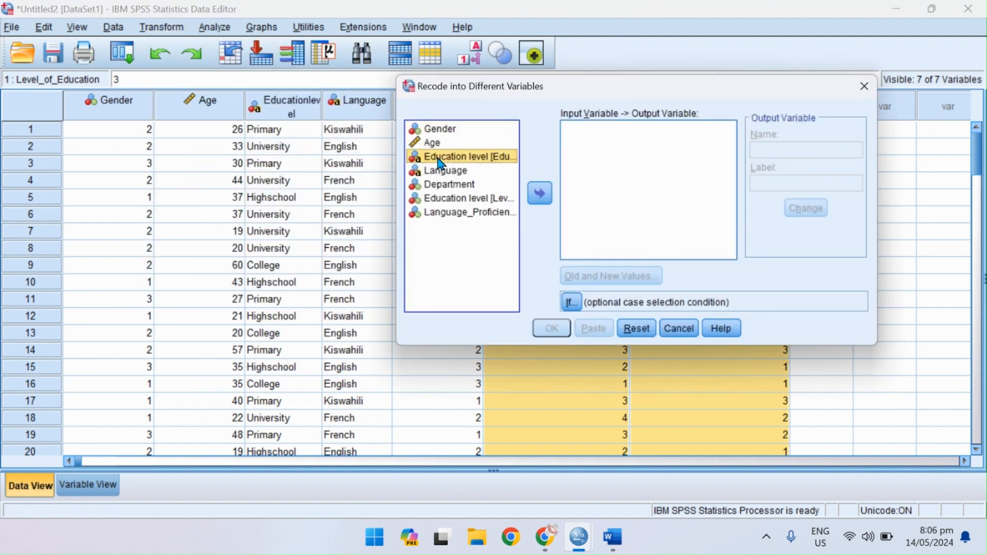
{"action": "left_click", "coordinate": [540, 194]}
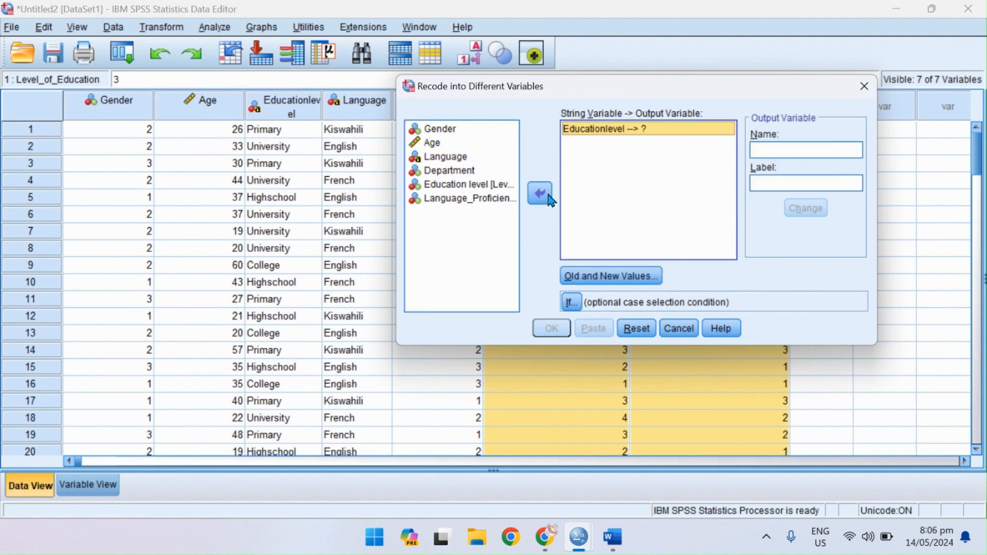
Define the output variable for Educationlevel with the name EDUC and the label Education Level.
{"action": "left_click", "coordinate": [779, 151]}
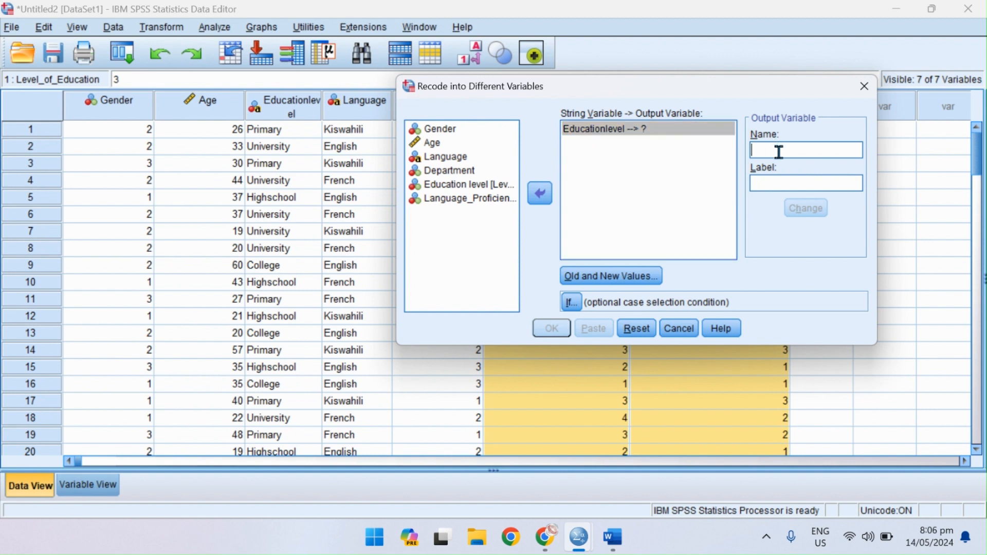
{"action": "type", "text": "EDUC"}
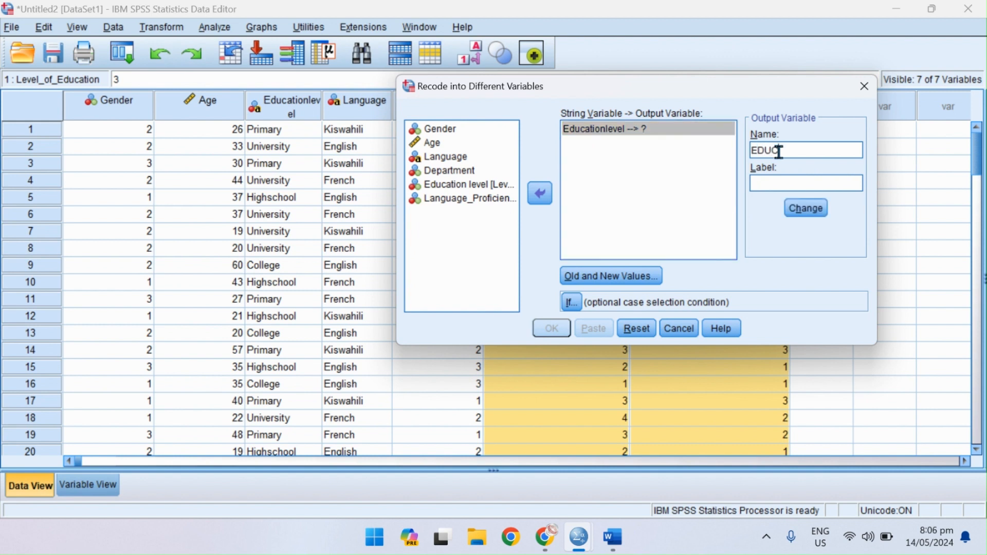
{"action": "left_click", "coordinate": [788, 184]}
{"action": "type", "text": "Education Level"}
{"action": "left_click", "coordinate": [811, 209]}
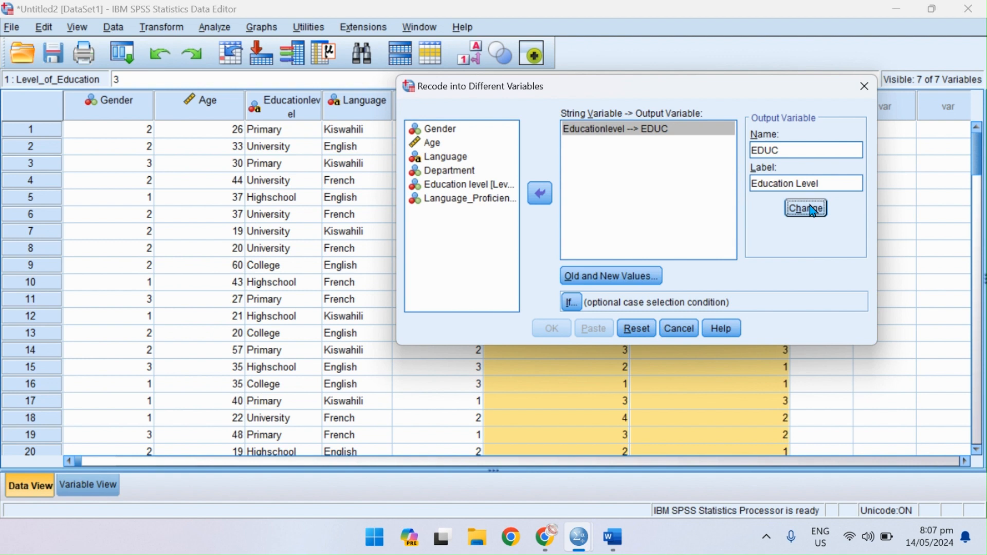
Add an old-to-new value rule that recodes Primary as 1.
{"action": "left_click", "coordinate": [610, 277]}
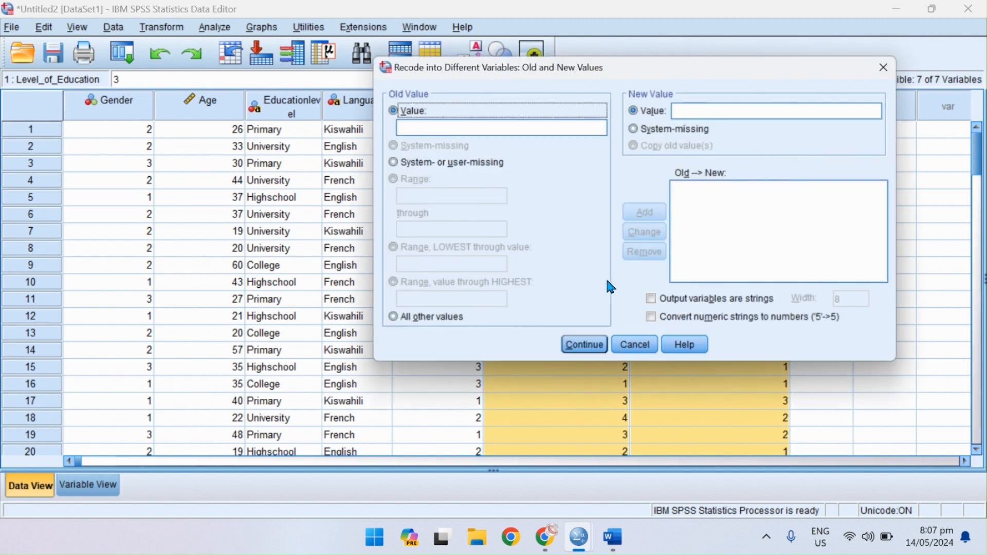
{"action": "left_click", "coordinate": [411, 128]}
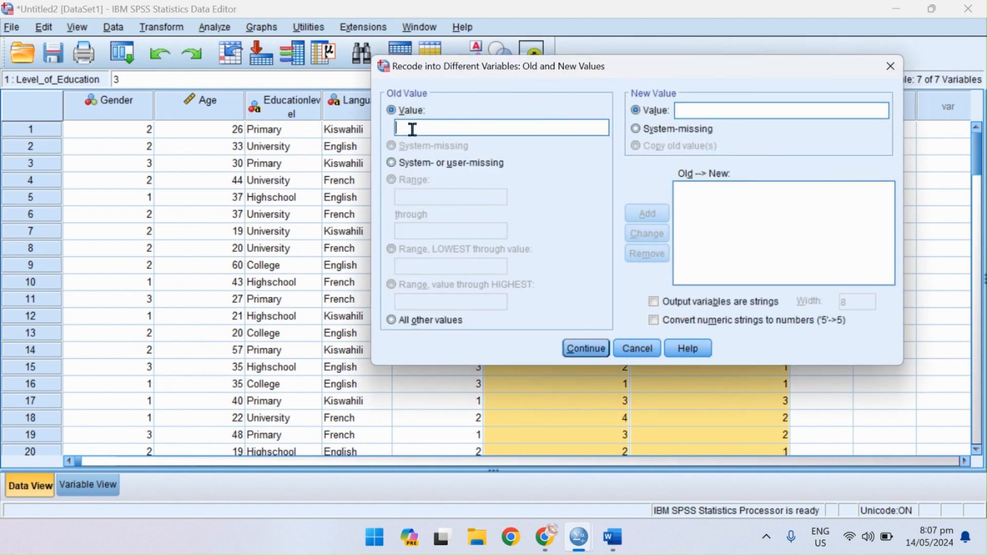
{"action": "type", "text": "Primary"}
{"action": "left_click", "coordinate": [738, 111]}
{"action": "type", "text": "1"}
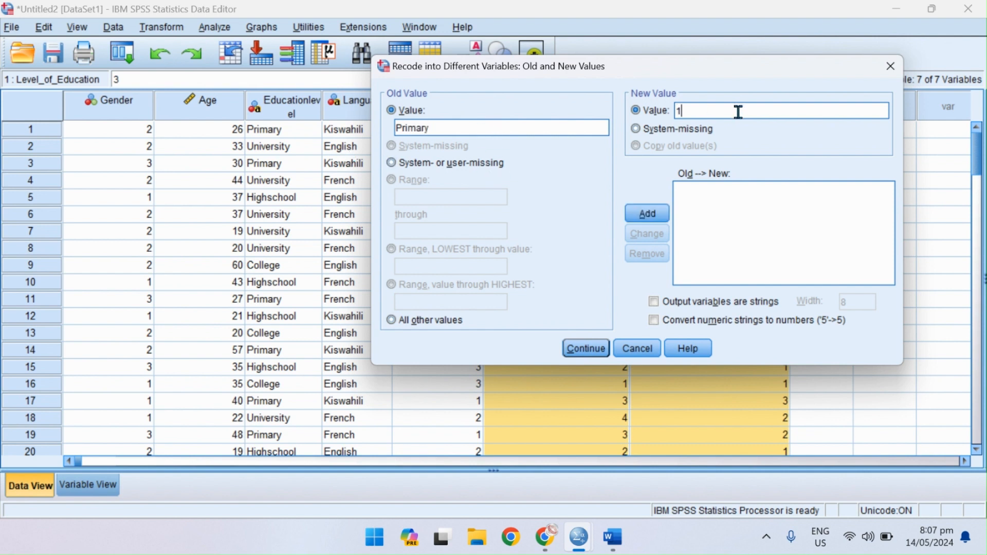
{"action": "left_click", "coordinate": [643, 214]}
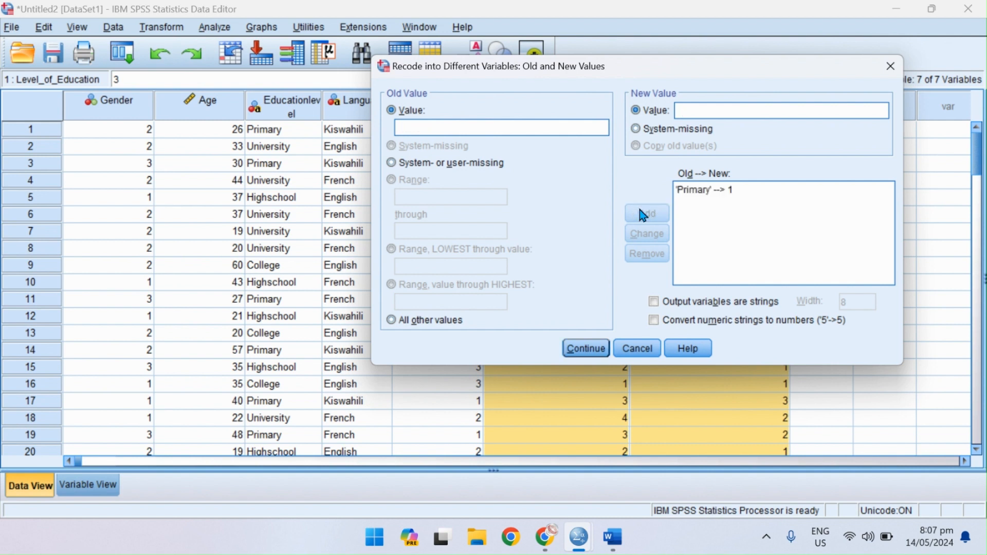
Add an old-to-new value rule that recodes University as 2.
{"action": "left_click", "coordinate": [404, 128]}
{"action": "type", "text": "Uini"}
{"action": "key", "text": "BackSpace"}
{"action": "key", "text": "BackSpace"}
{"action": "key", "text": "BackSpace"}
{"action": "type", "text": "niversity"}
{"action": "left_click", "coordinate": [711, 113]}
{"action": "type", "text": "2"}
{"action": "left_click", "coordinate": [647, 213]}
Add an old-to-new value rule that recodes Highschool as 3 and accept the value rules.
{"action": "left_click", "coordinate": [432, 128]}
{"action": "type", "text": "High"}
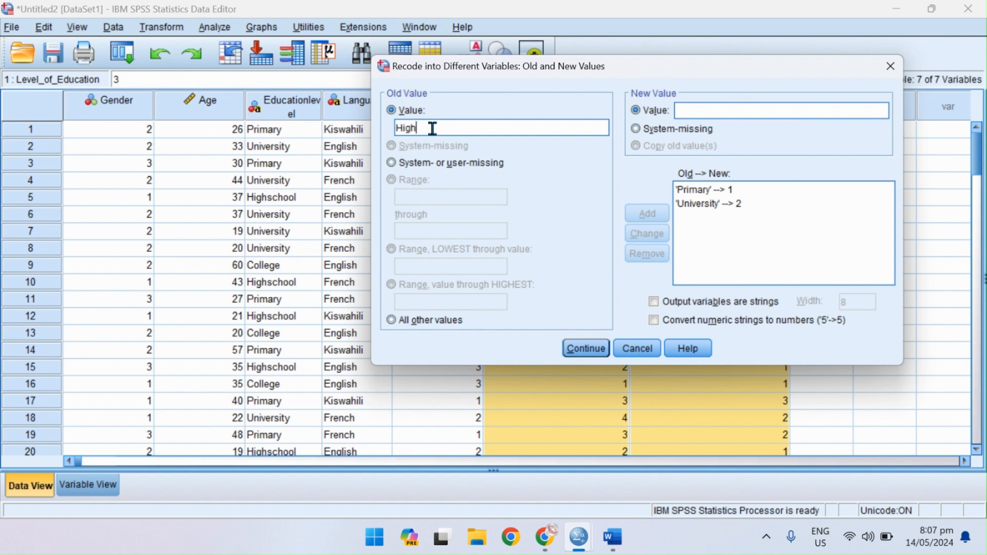
{"action": "type", "text": "school' --> 3"}
{"action": "left_click", "coordinate": [646, 217]}
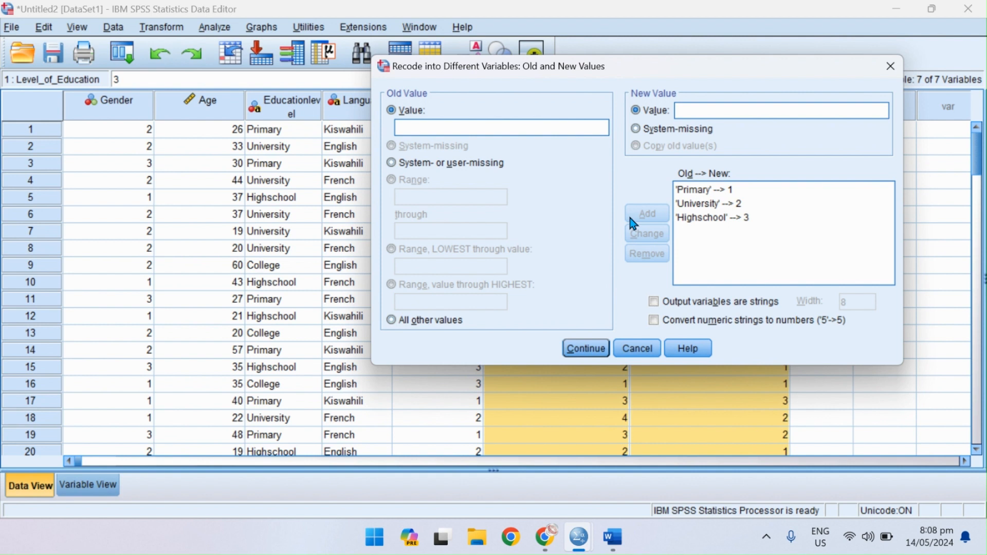
{"action": "left_click", "coordinate": [584, 350]}
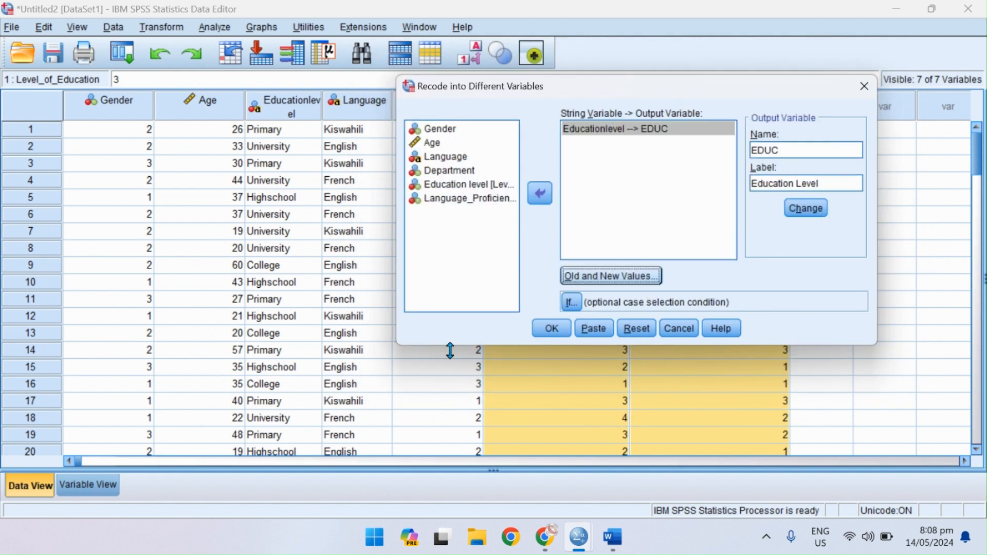
Check the data for remaining education levels and add an old-to-new value rule that recodes College as 4.
{"action": "left_click_drag", "start_coordinate": [980, 175], "coordinate": [982, 213]}
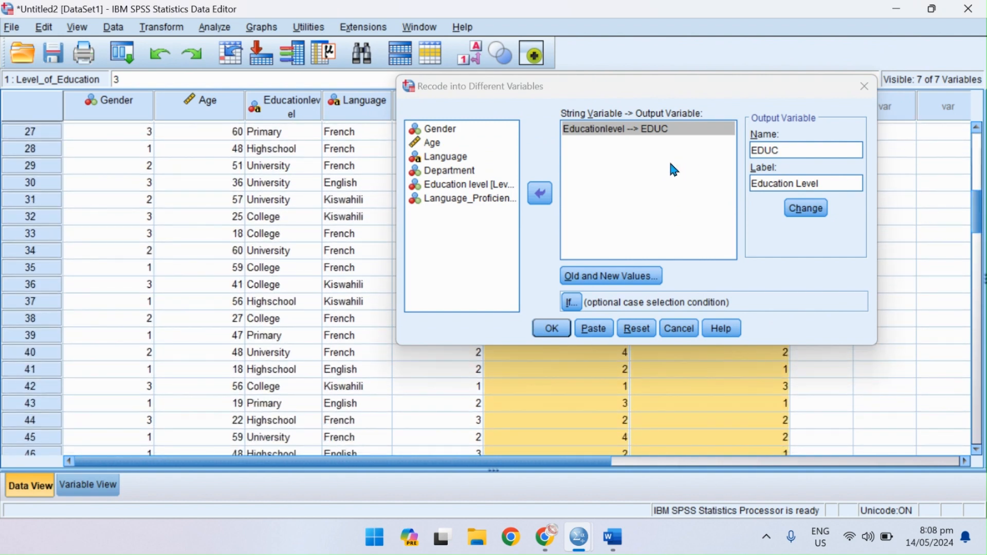
{"action": "left_click", "coordinate": [610, 276]}
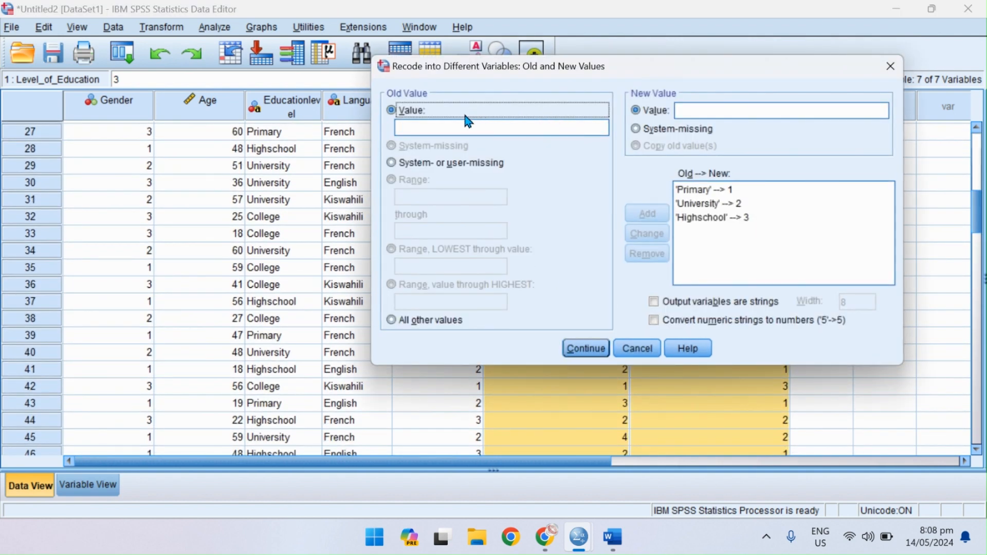
{"action": "left_click", "coordinate": [445, 121]}
{"action": "type", "text": "C"}
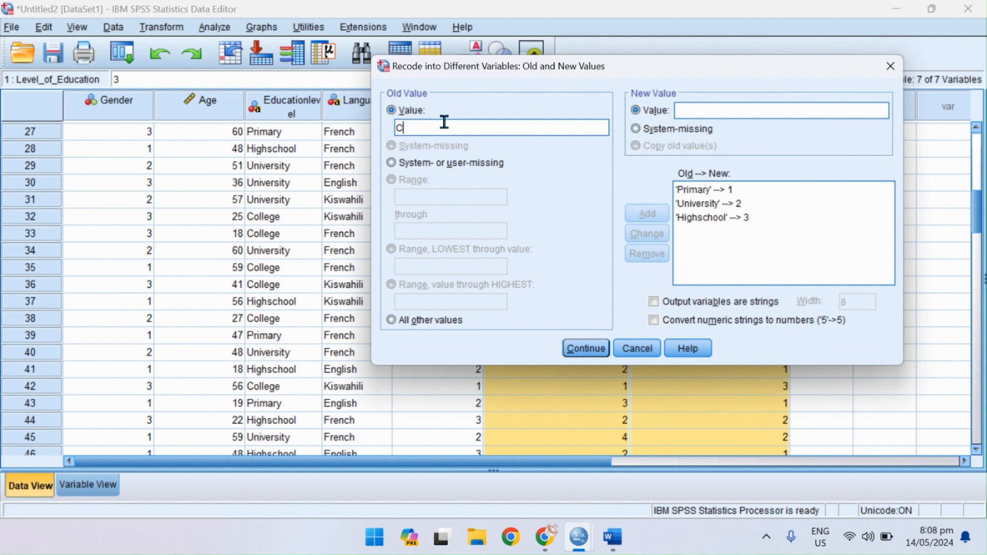
{"action": "type", "text": "ollege"}
{"action": "left_click", "coordinate": [706, 112]}
{"action": "type", "text": "4"}
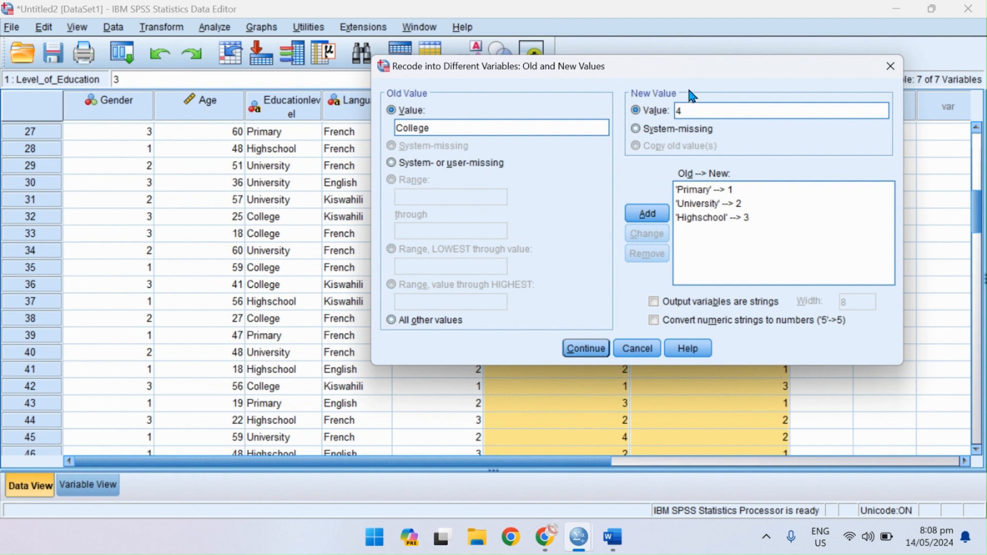
{"action": "key", "text": "Return"}
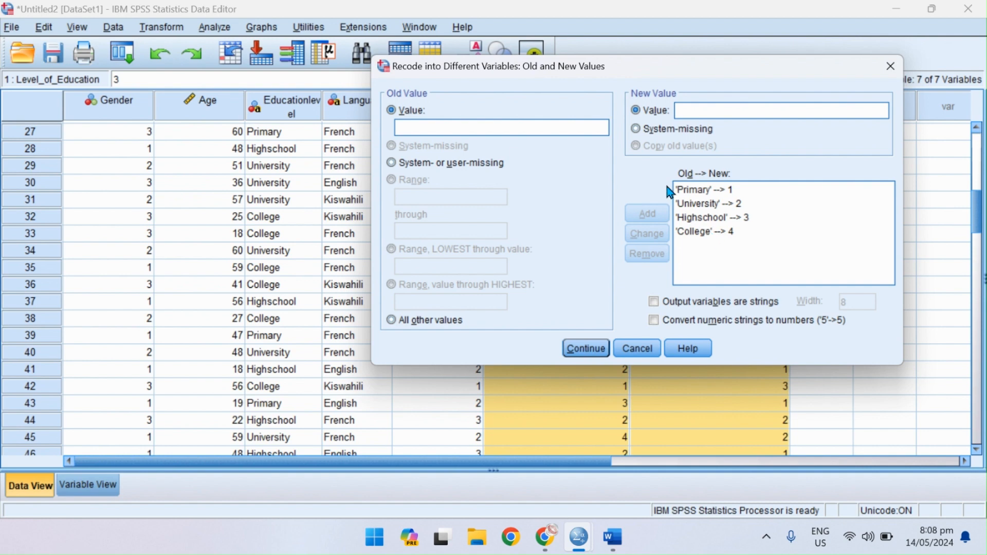
Run the recode of Educationlevel into EDUC and select the EDUC column in the data.
{"action": "left_click", "coordinate": [585, 348]}
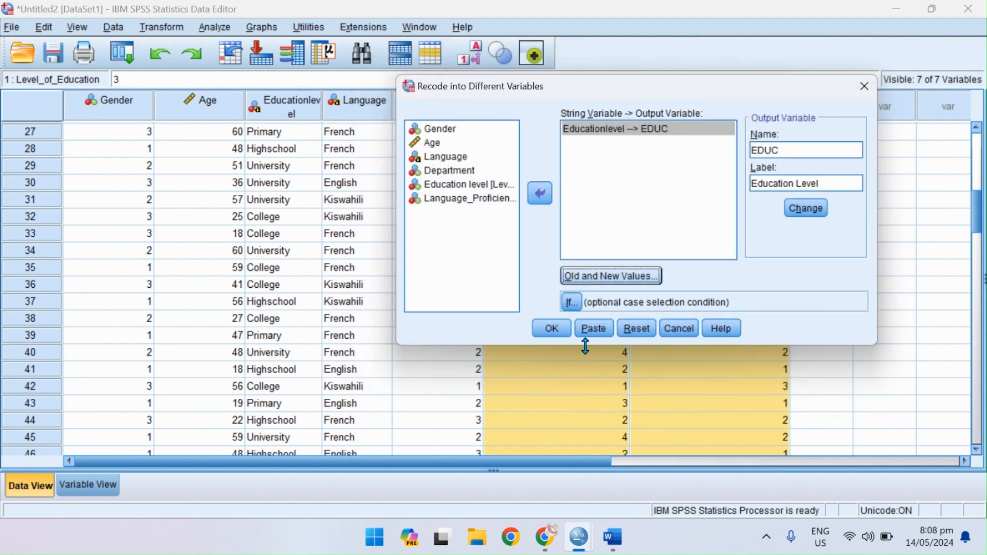
{"action": "left_click", "coordinate": [536, 332]}
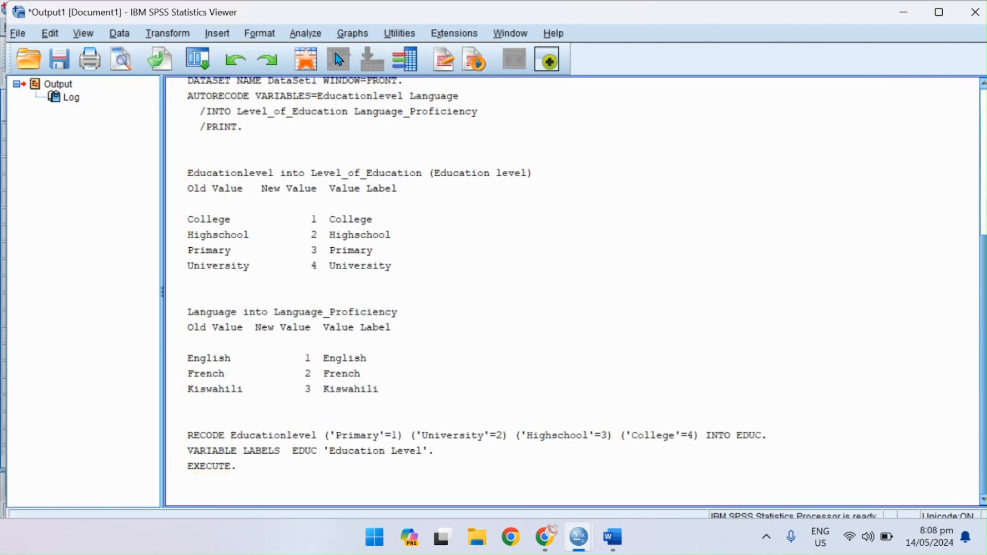
{"action": "left_click", "coordinate": [302, 59]}
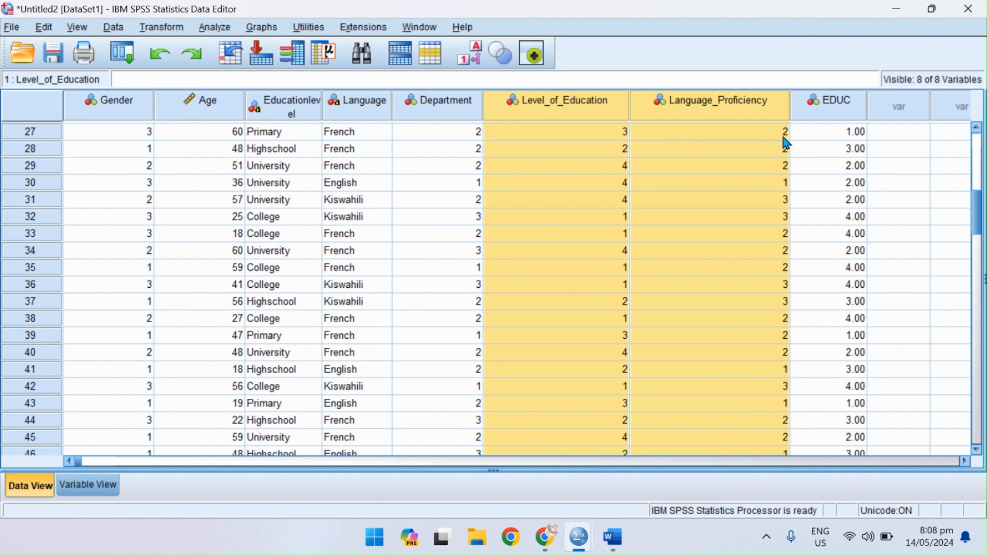
{"action": "left_click", "coordinate": [834, 114]}
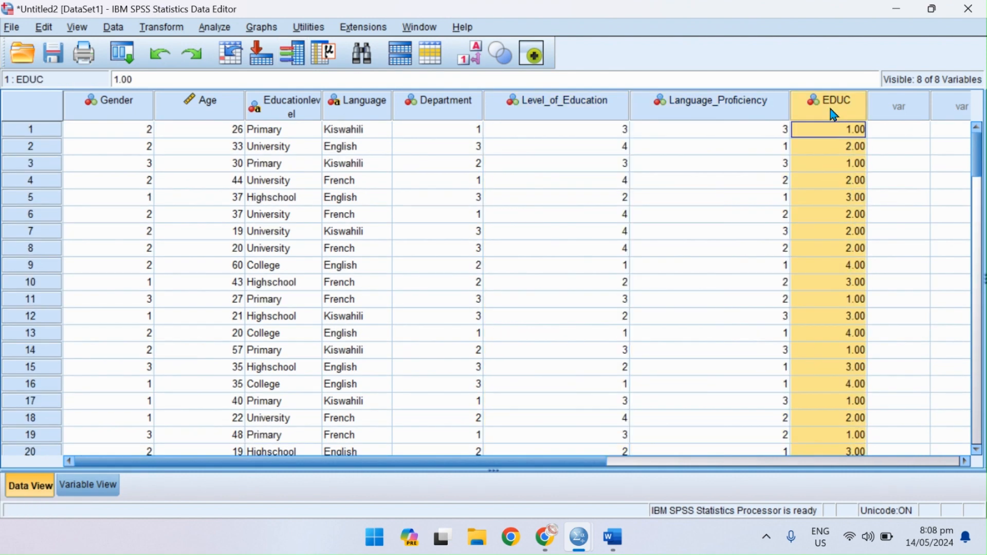
Set the EDUC variable's decimals to 0 and check the data with the value-label display switched on and off.
{"action": "left_click", "coordinate": [85, 490]}
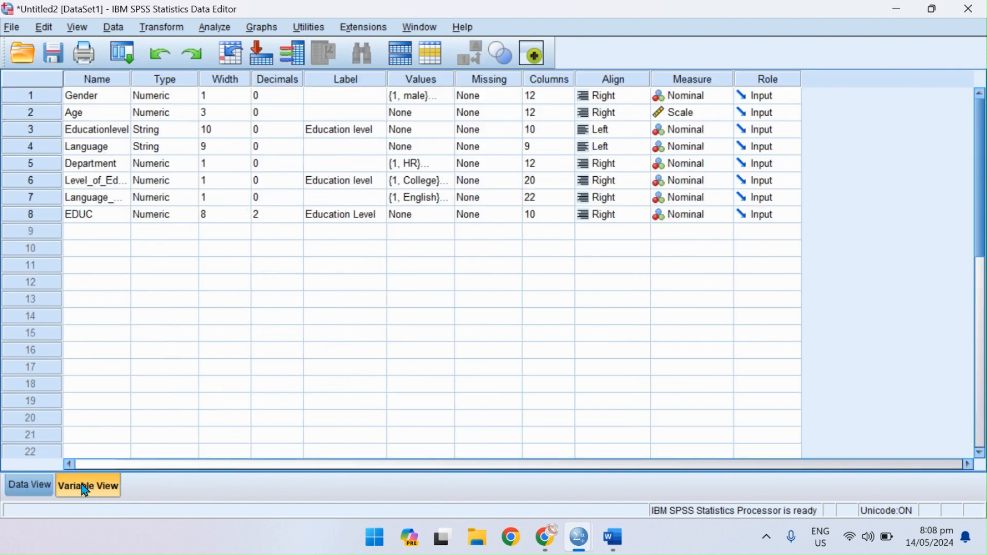
{"action": "left_click", "coordinate": [266, 221]}
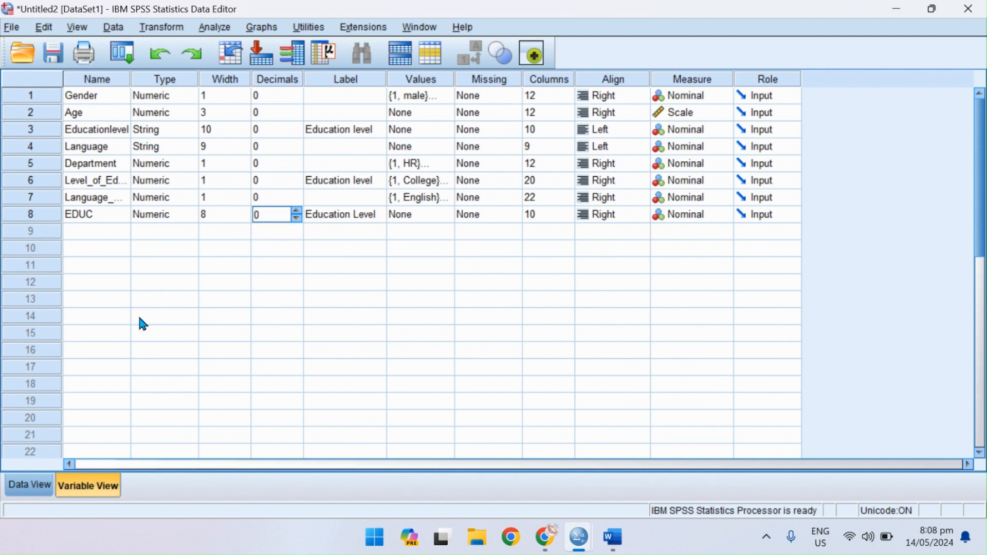
{"action": "left_click", "coordinate": [50, 486]}
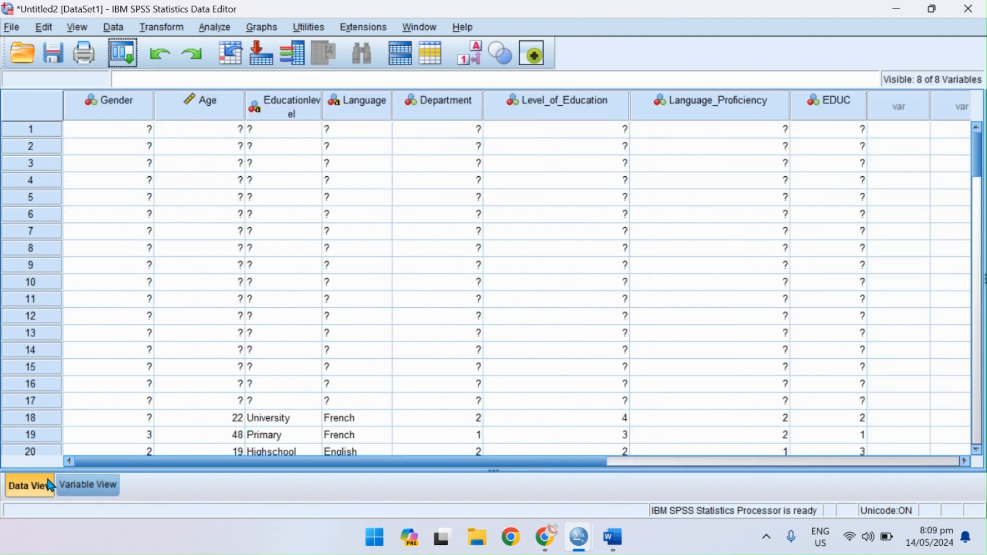
{"action": "left_click", "coordinate": [470, 56]}
{"action": "left_click", "coordinate": [472, 58]}
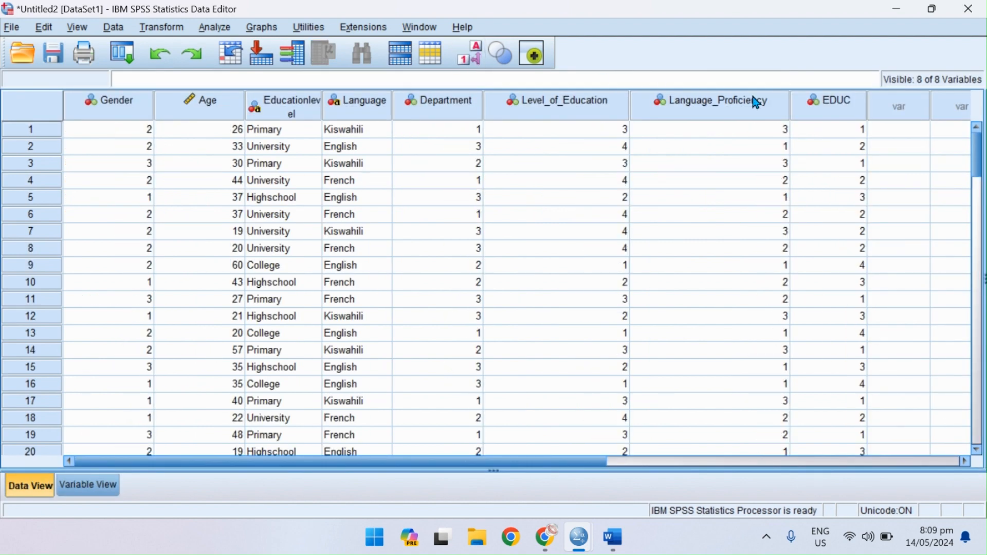
Show value labels in the data and add the value label 1 = Primary to the EDUC variable.
{"action": "left_click", "coordinate": [817, 105]}
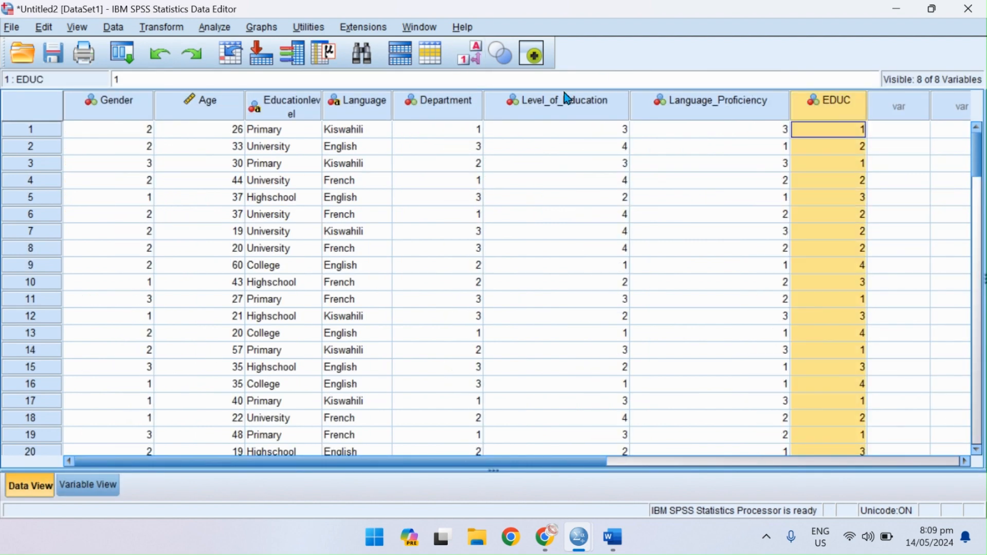
{"action": "left_click", "coordinate": [473, 58]}
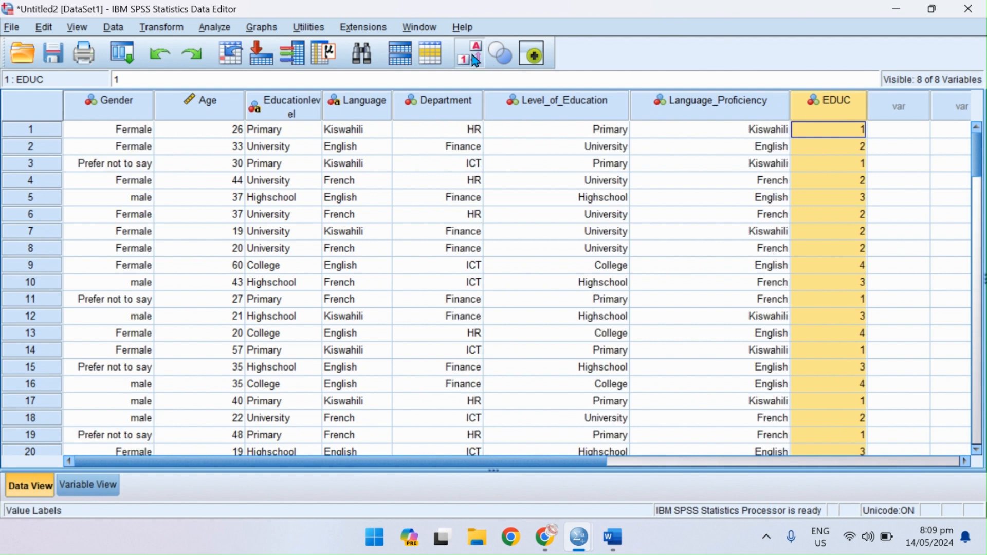
{"action": "left_click", "coordinate": [90, 486]}
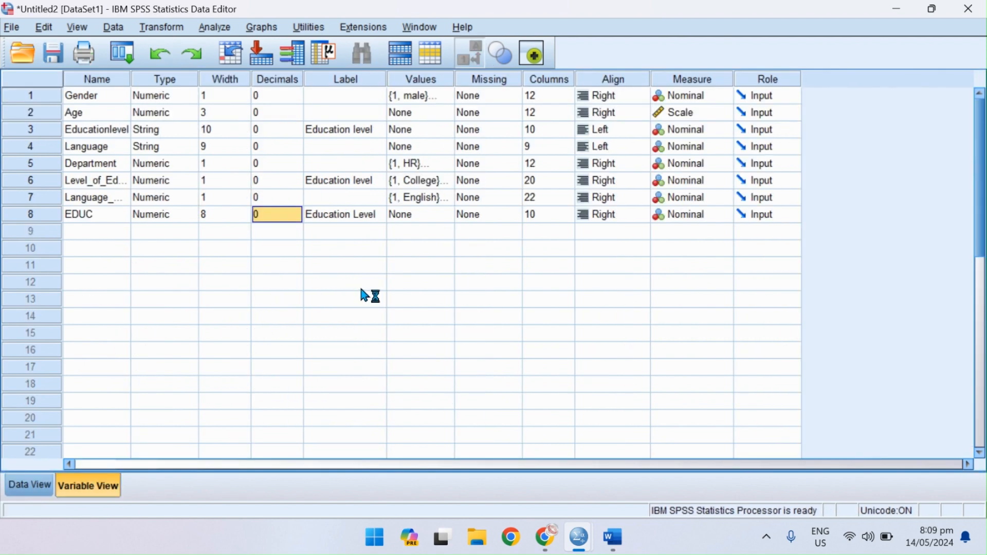
{"action": "left_click", "coordinate": [442, 214]}
{"action": "left_click", "coordinate": [450, 214]}
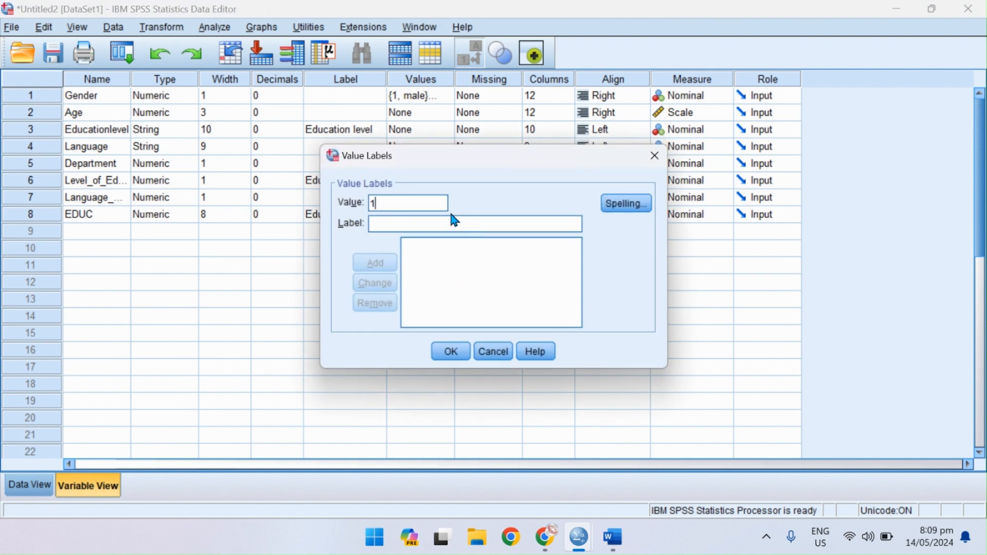
{"action": "left_click", "coordinate": [410, 228]}
{"action": "type", "text": "Primary"}
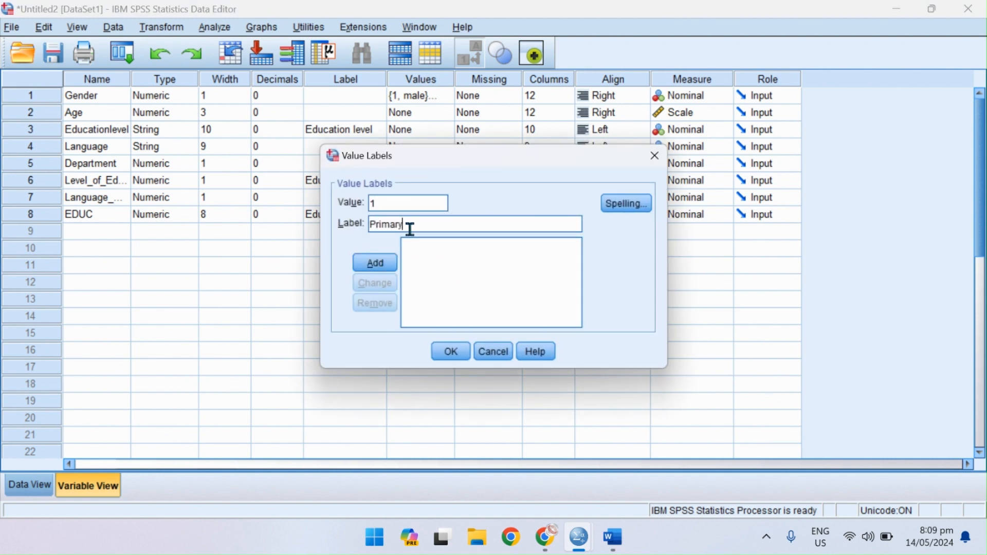
{"action": "key", "text": "Return"}
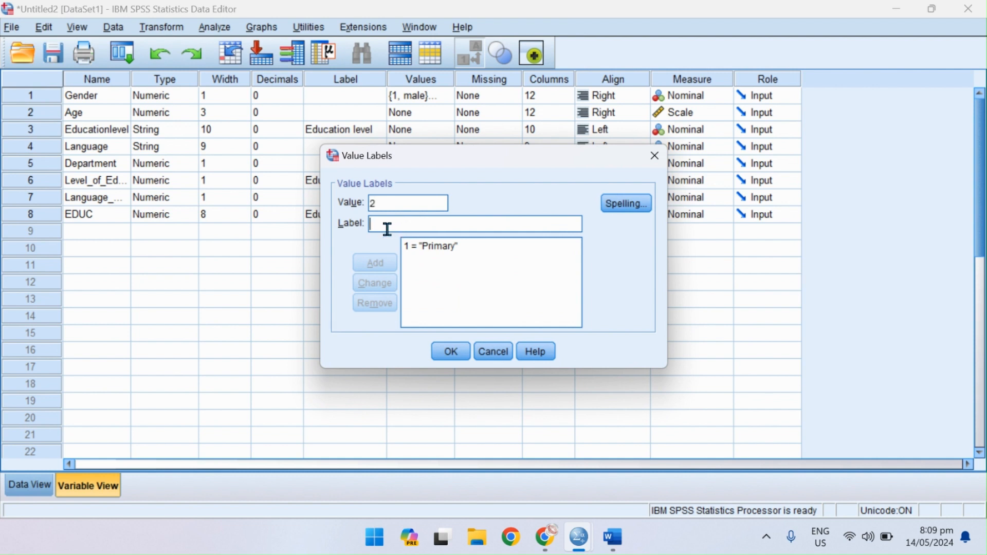
Add the value label 2 = University to the EDUC variable.
{"action": "left_click", "coordinate": [388, 229]}
{"action": "type", "text": "Un"}
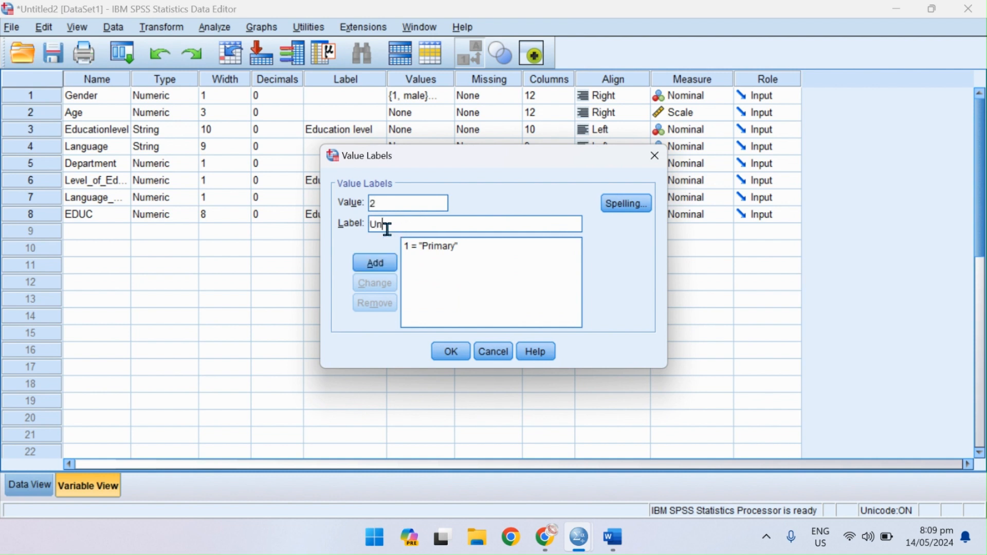
{"action": "type", "text": "iversity"}
{"action": "key", "text": "Return"}
Add the value label 3 = Highschool to the EDUC variable.
{"action": "type", "text": "3"}
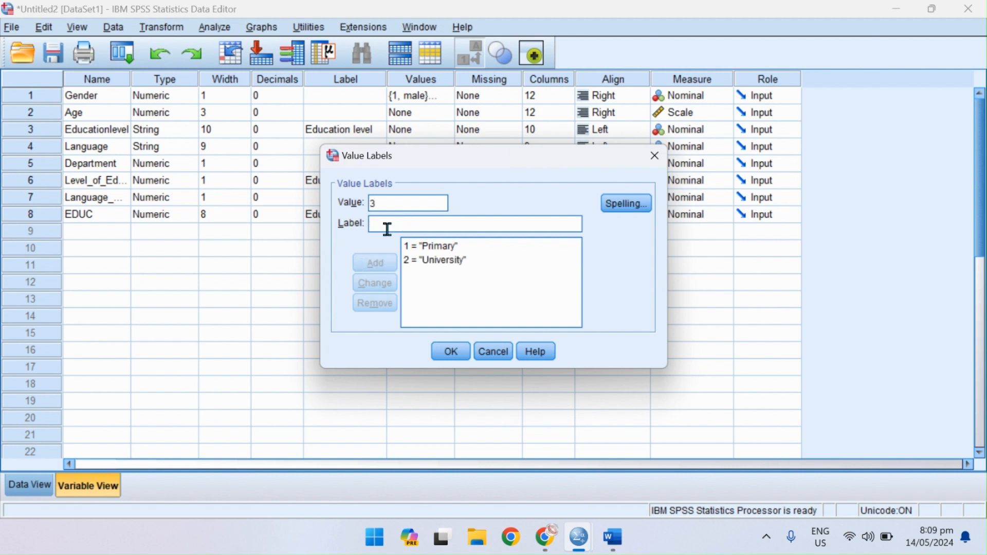
{"action": "type", "text": " = \"High"}
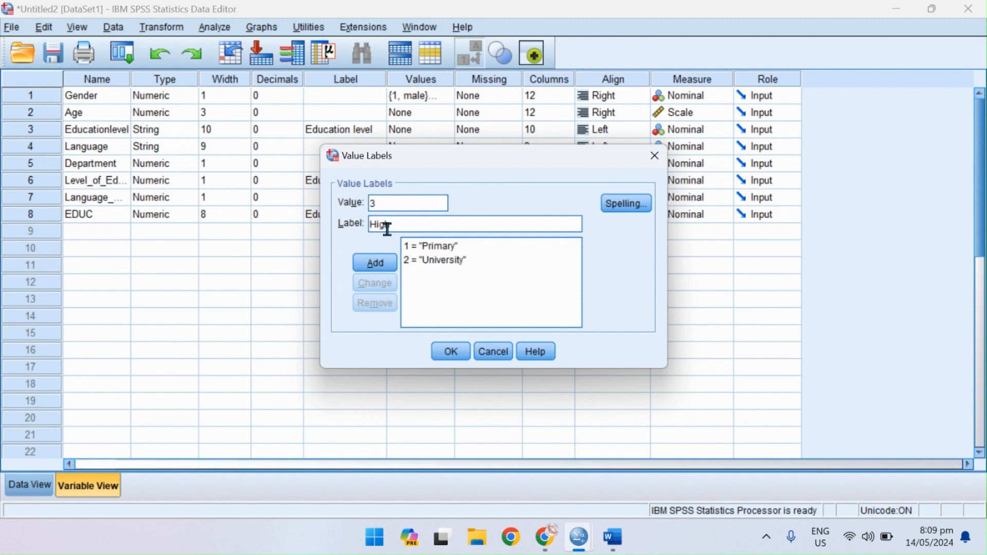
{"action": "type", "text": "school"}
{"action": "key", "text": "Return"}
Add the value label 4 = College to the EDUC variable and accept the value labels.
{"action": "type", "text": "4"}
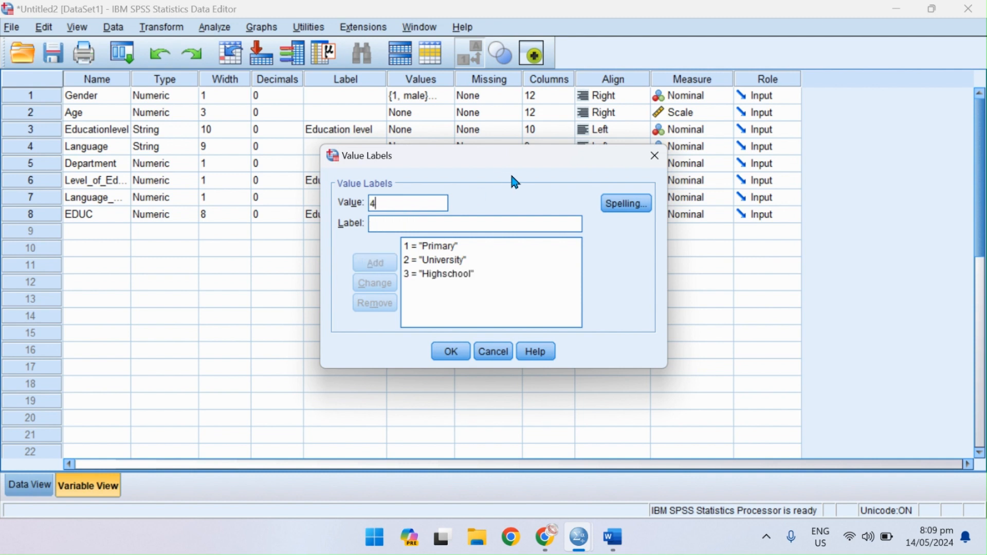
{"action": "left_click", "coordinate": [389, 222]}
{"action": "type", "text": "College"}
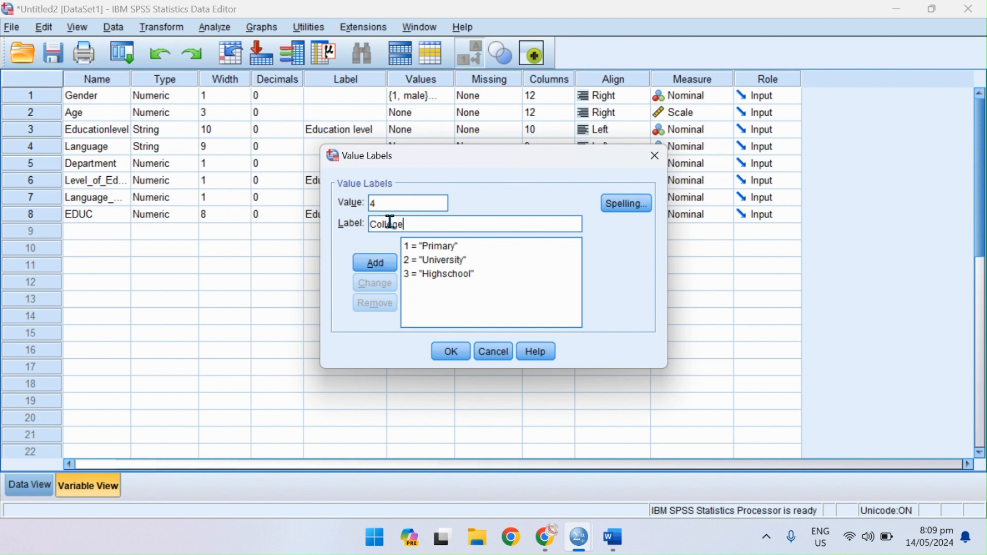
{"action": "key", "text": "Return"}
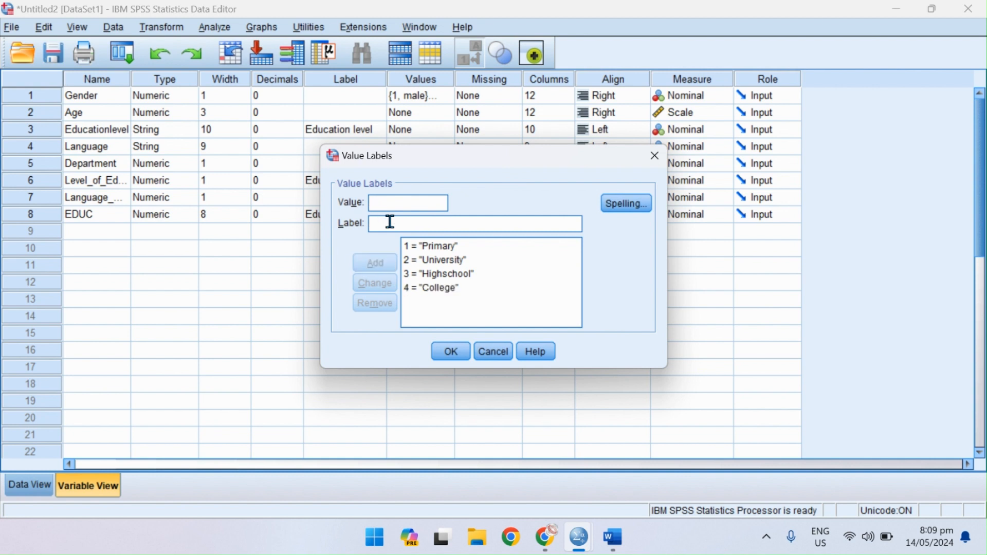
{"action": "left_click", "coordinate": [451, 351]}
Compare the EDUC and Level_of_Education columns in the data with value labels switched off and on.
{"action": "left_click", "coordinate": [29, 485]}
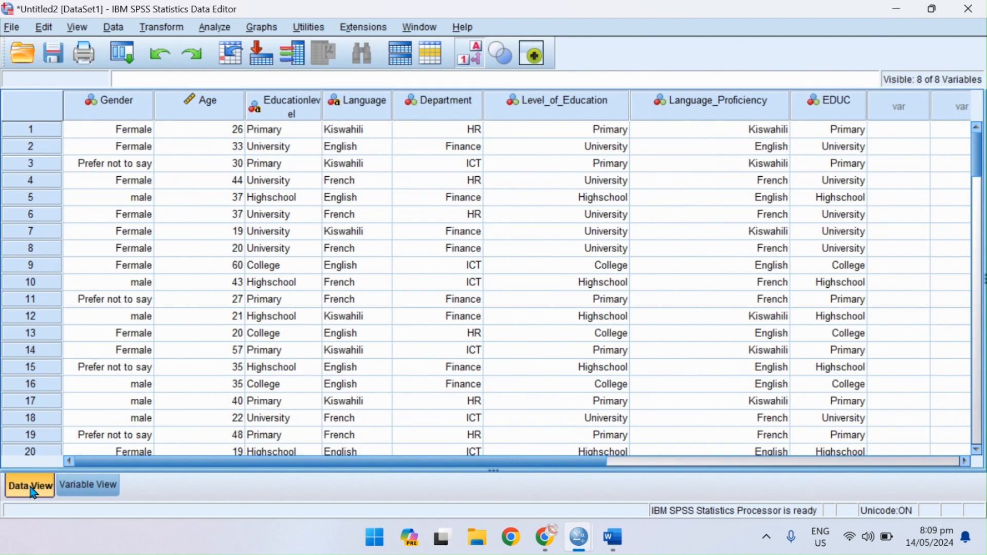
{"action": "left_click", "coordinate": [826, 107]}
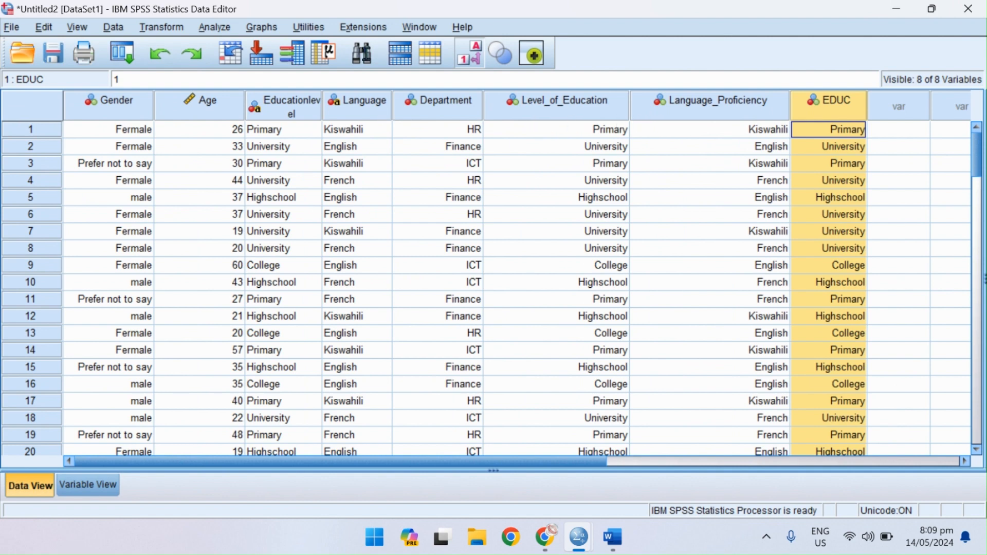
{"action": "left_click", "coordinate": [545, 111], "text": "ctrl"}
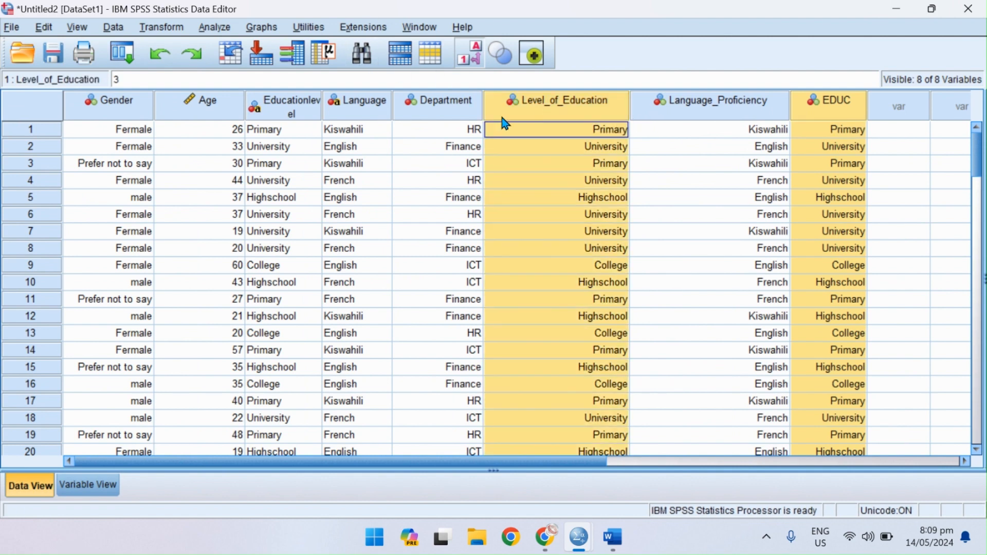
{"action": "left_click", "coordinate": [477, 61]}
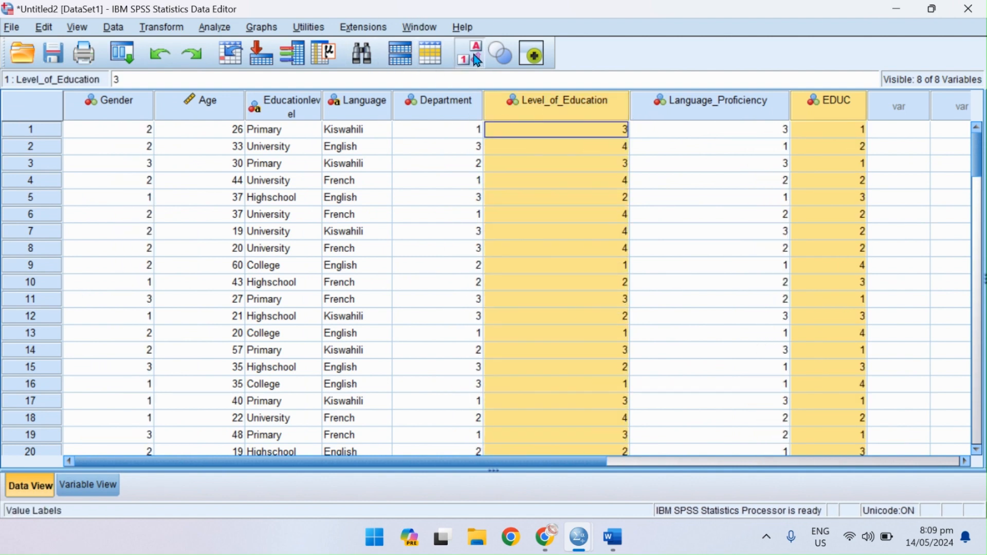
{"action": "left_click", "coordinate": [477, 61]}
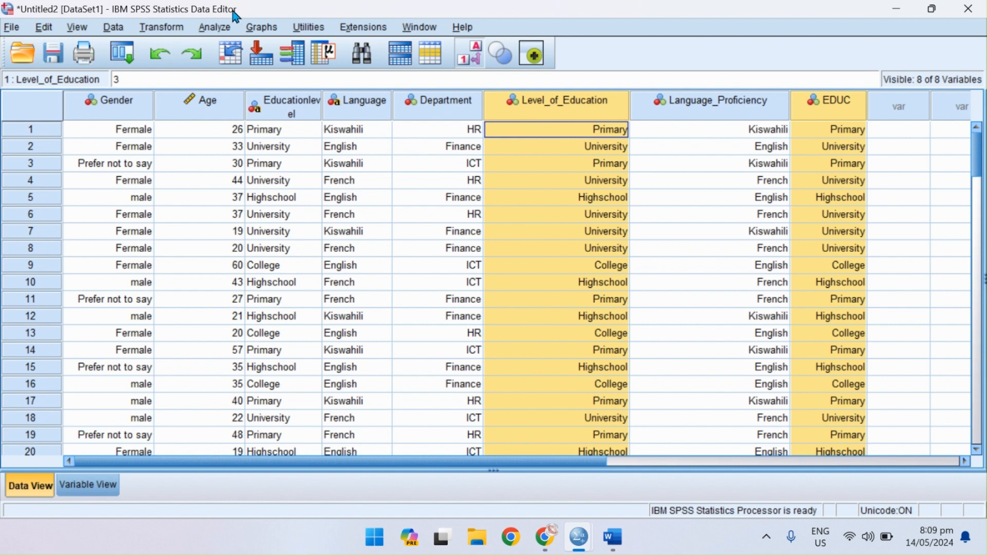
Widen the Educationlevel column in the data so that its full name fits on one line.
{"action": "left_click", "coordinate": [166, 29]}
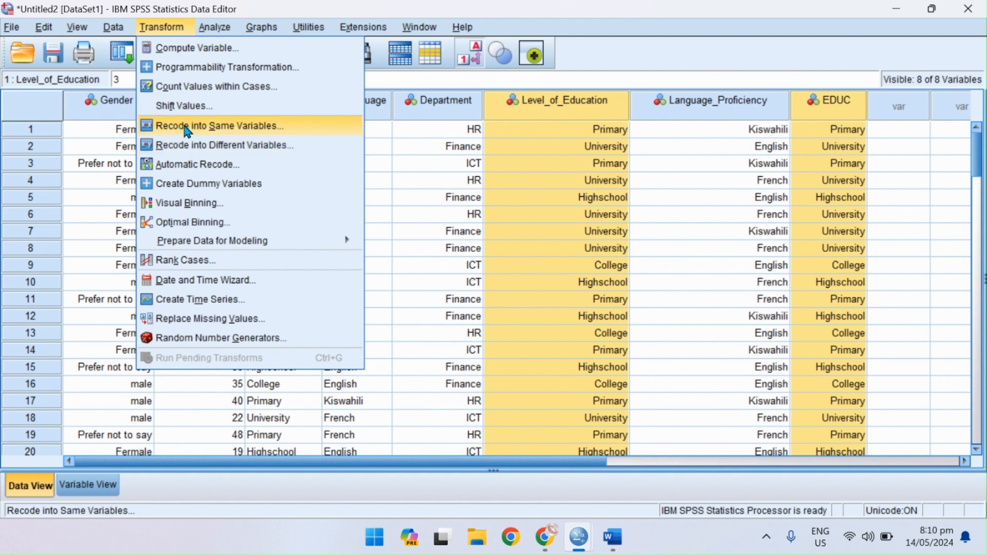
{"action": "left_click", "coordinate": [386, 105]}
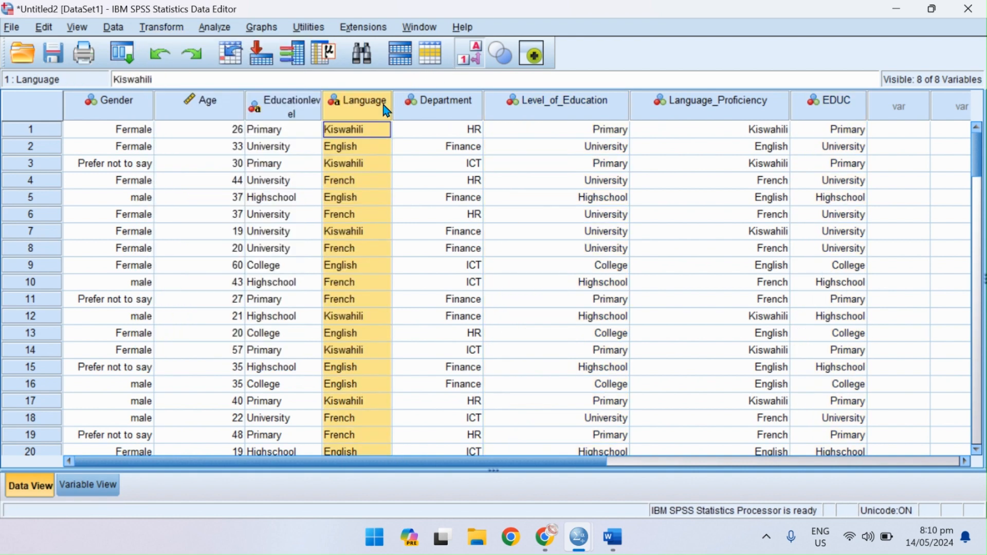
{"action": "left_click", "coordinate": [294, 103]}
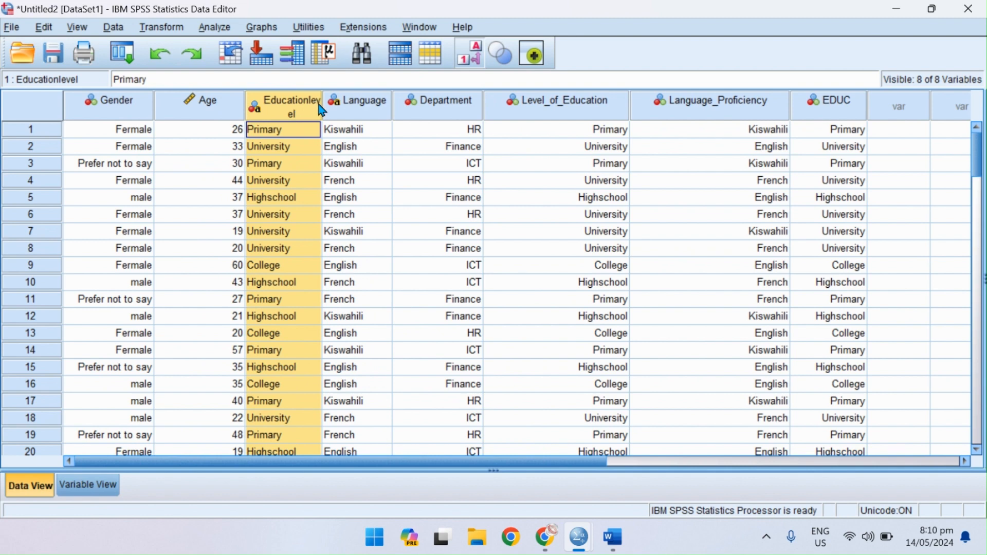
{"action": "left_click", "coordinate": [332, 108]}
{"action": "left_click", "coordinate": [307, 116]}
{"action": "left_click_drag", "start_coordinate": [323, 107], "coordinate": [364, 111]}
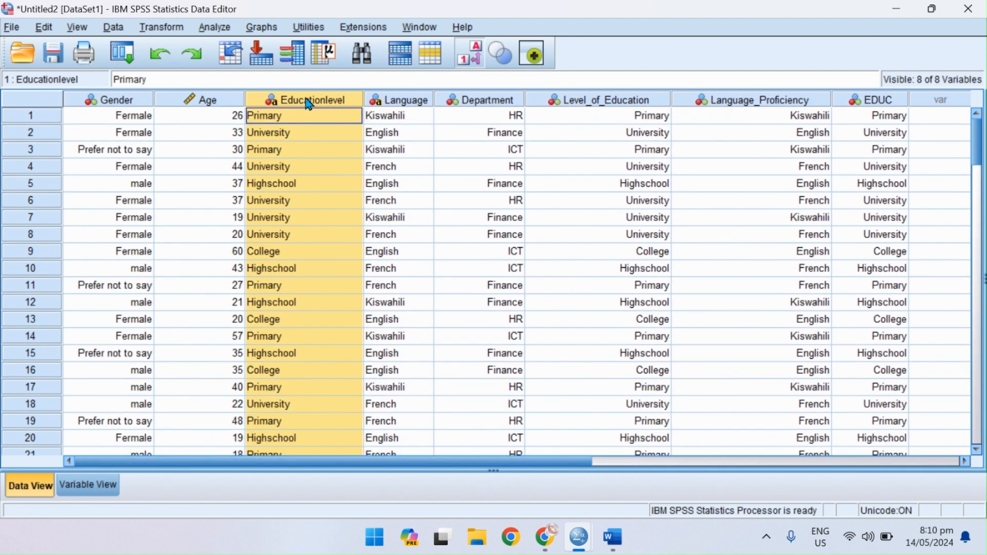
Set up Recode into Same Variables for the Language variable and open its old and new values.
{"action": "left_click", "coordinate": [162, 26]}
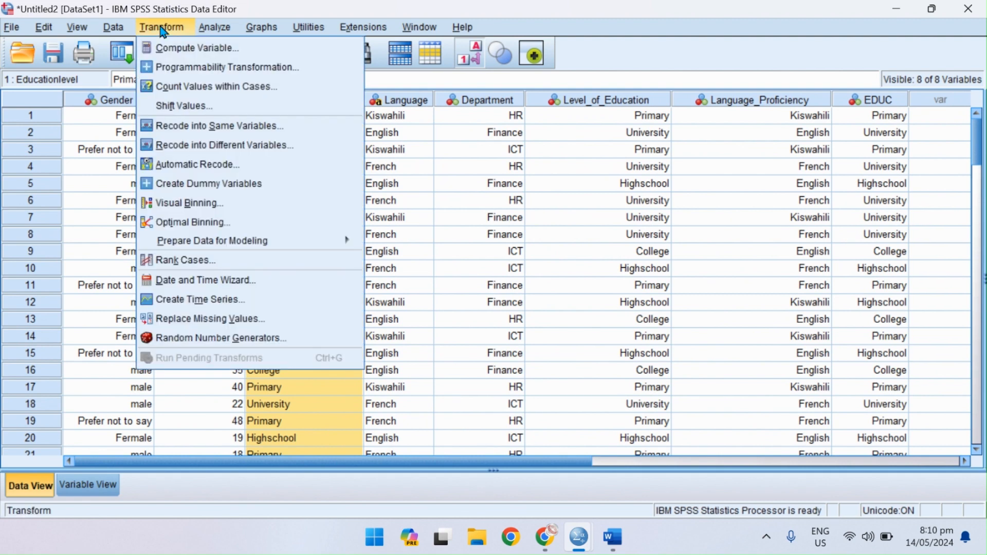
{"action": "left_click", "coordinate": [226, 135]}
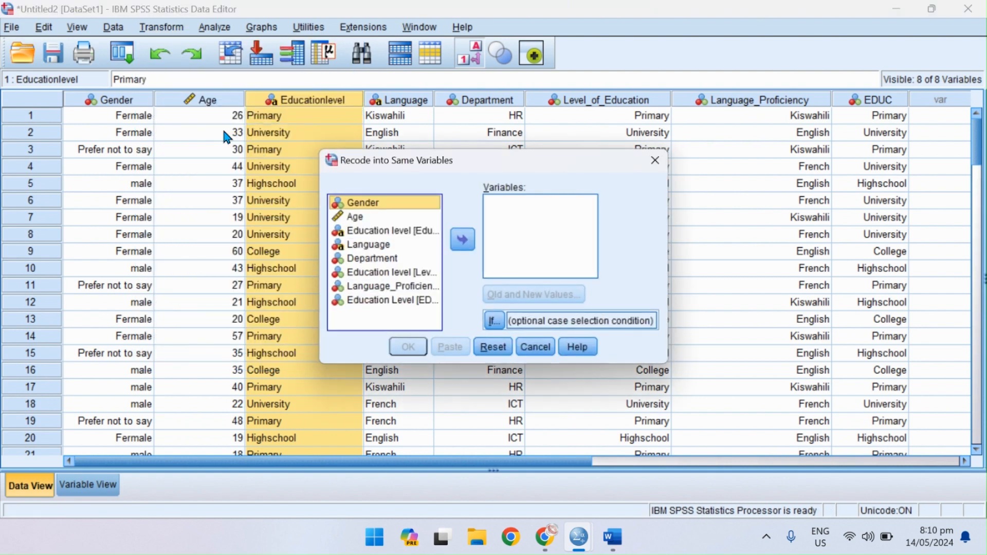
{"action": "left_click", "coordinate": [395, 231]}
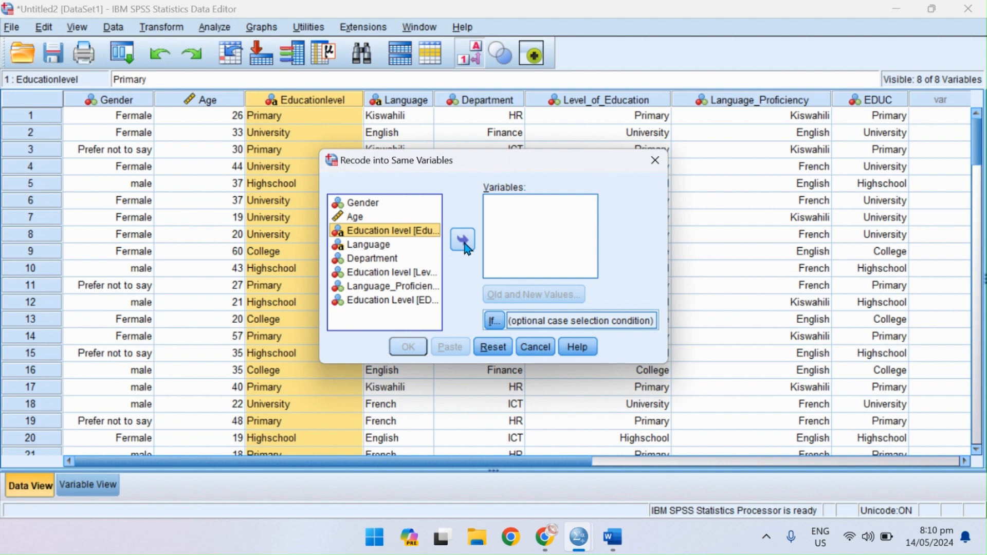
{"action": "left_click", "coordinate": [386, 246]}
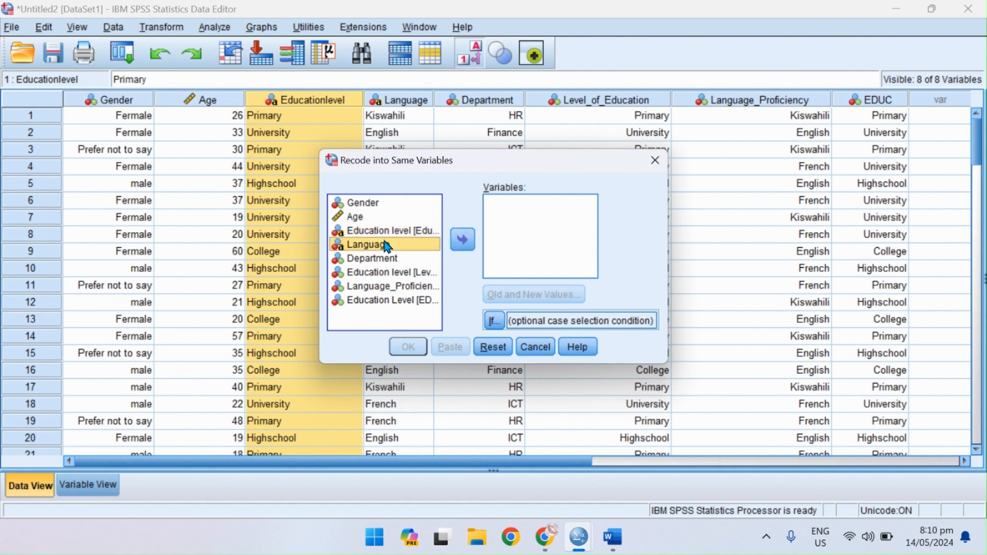
{"action": "left_click", "coordinate": [456, 242]}
{"action": "left_click", "coordinate": [461, 241]}
{"action": "left_click", "coordinate": [509, 300]}
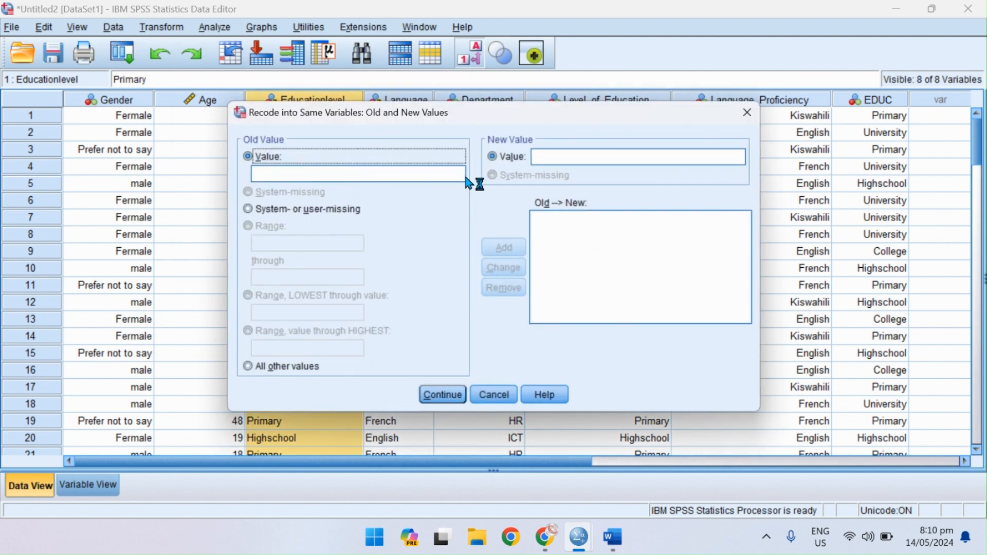
Add an old-to-new value rule that recodes Kiswahili as 1.
{"action": "left_click_drag", "start_coordinate": [532, 112], "coordinate": [547, 160]}
{"action": "left_click", "coordinate": [288, 220]}
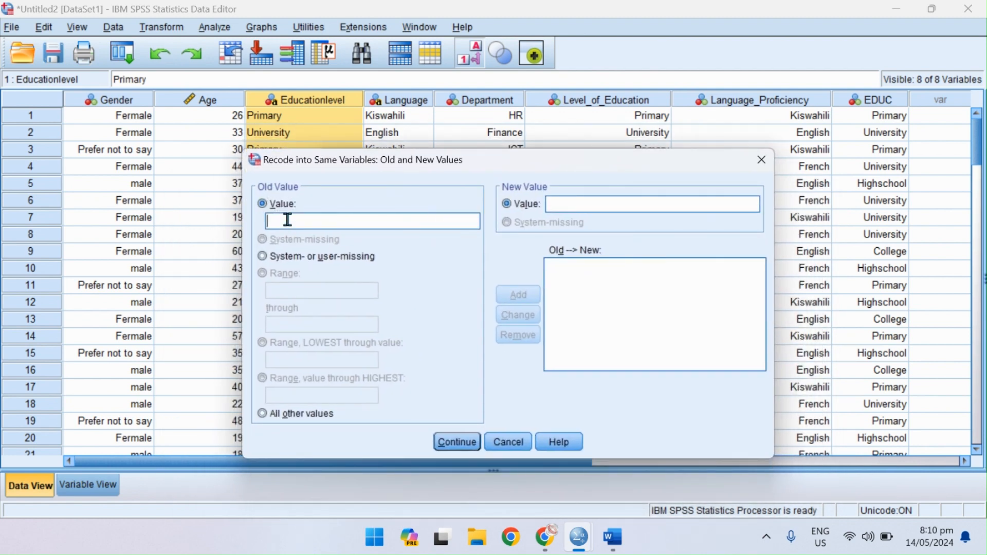
{"action": "type", "text": "Kiswahili' --> '1"}
{"action": "left_click", "coordinate": [517, 290]}
Add an old-to-new value rule that recodes English as 2.
{"action": "type", "text": "Engls"}
{"action": "key", "text": "BackSpace"}
{"action": "type", "text": "ish"}
{"action": "left_click", "coordinate": [599, 206]}
{"action": "type", "text": "2"}
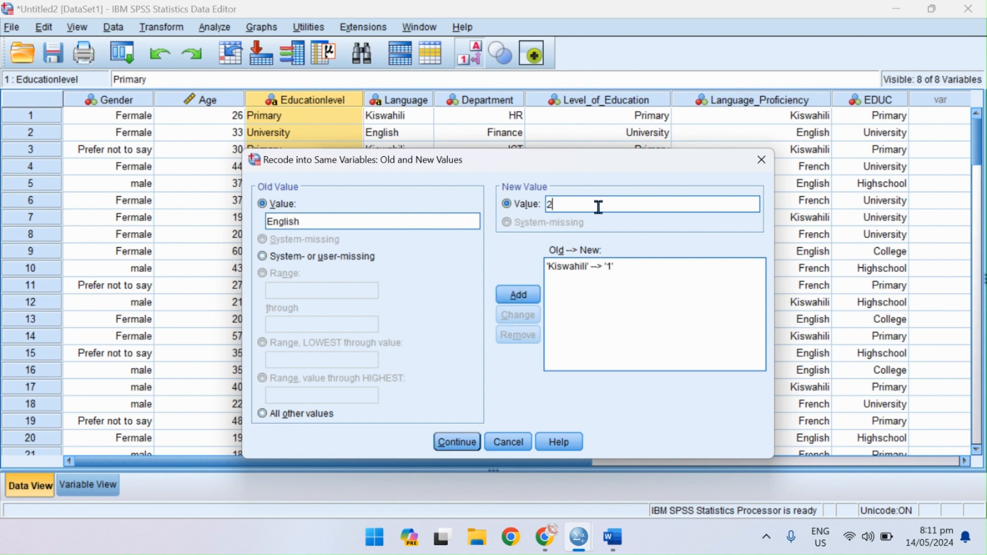
{"action": "left_click", "coordinate": [532, 300]}
Add an old-to-new value rule that recodes French as 3 and run the recode of Language.
{"action": "left_click", "coordinate": [321, 223]}
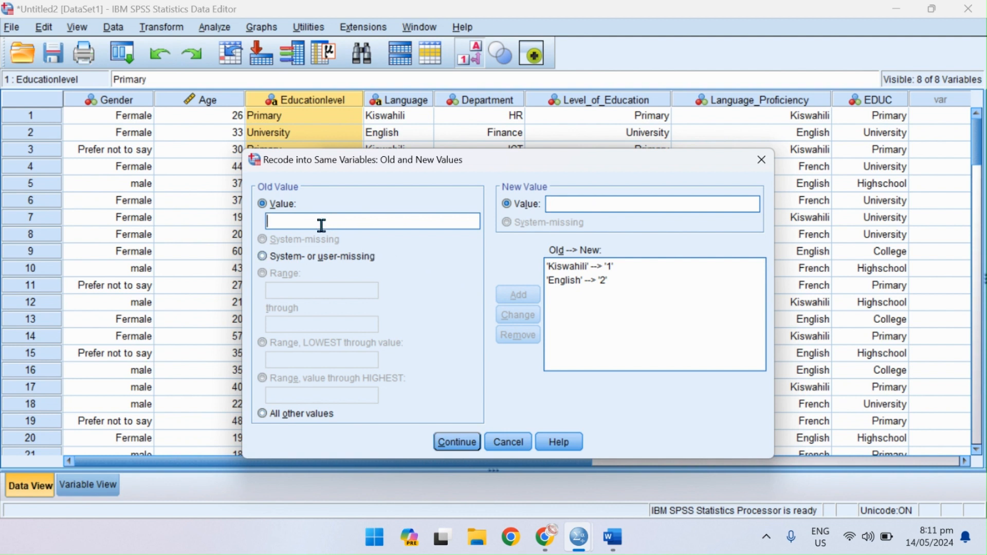
{"action": "type", "text": "French"}
{"action": "left_click", "coordinate": [576, 205]}
{"action": "type", "text": "3"}
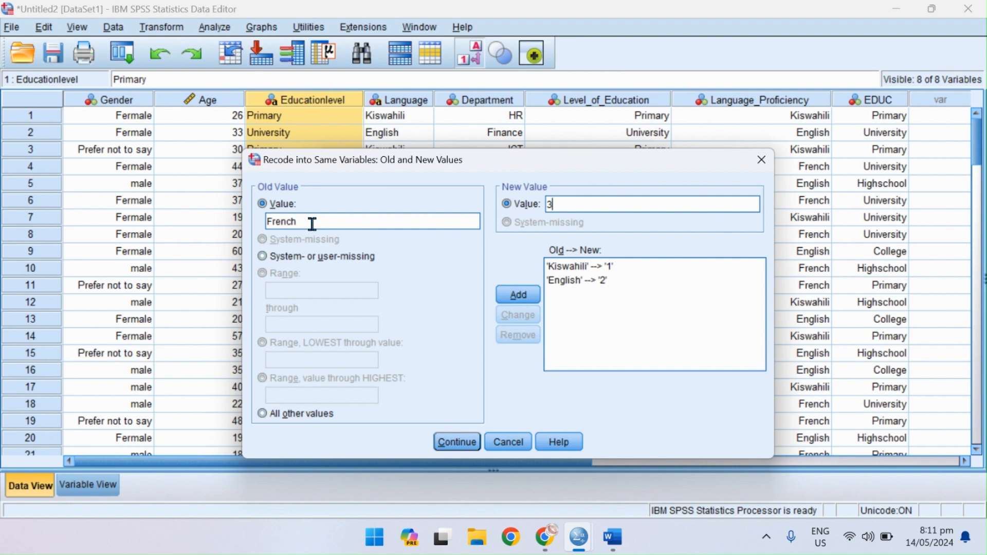
{"action": "left_click", "coordinate": [534, 293]}
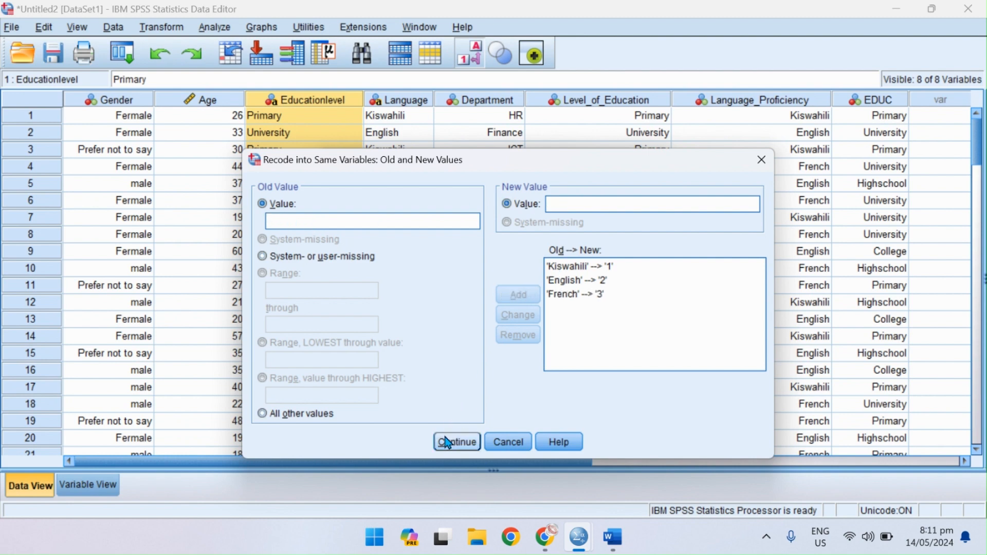
{"action": "left_click", "coordinate": [456, 442]}
{"action": "left_click", "coordinate": [409, 347]}
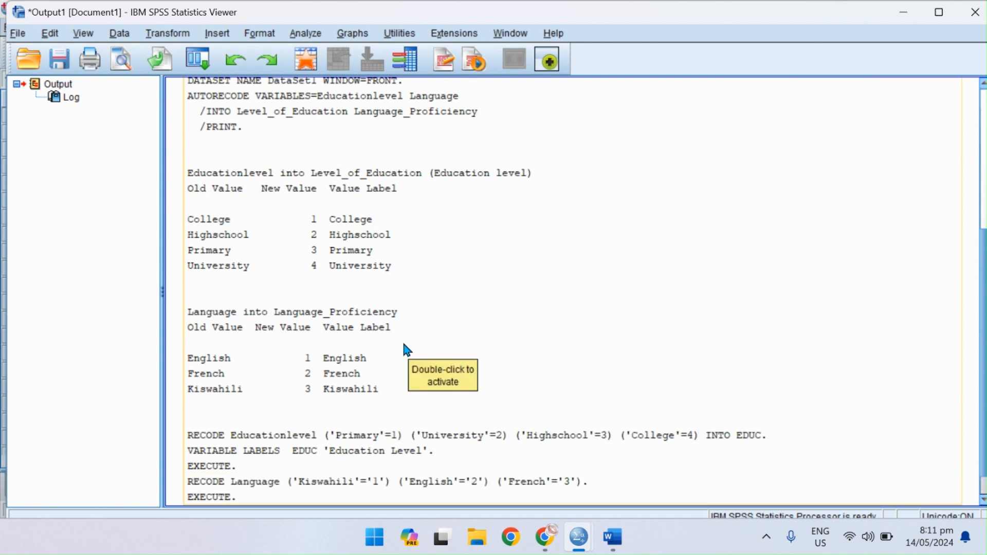
Check the recoded Language column in the data and open its variable definition.
{"action": "left_click", "coordinate": [313, 66]}
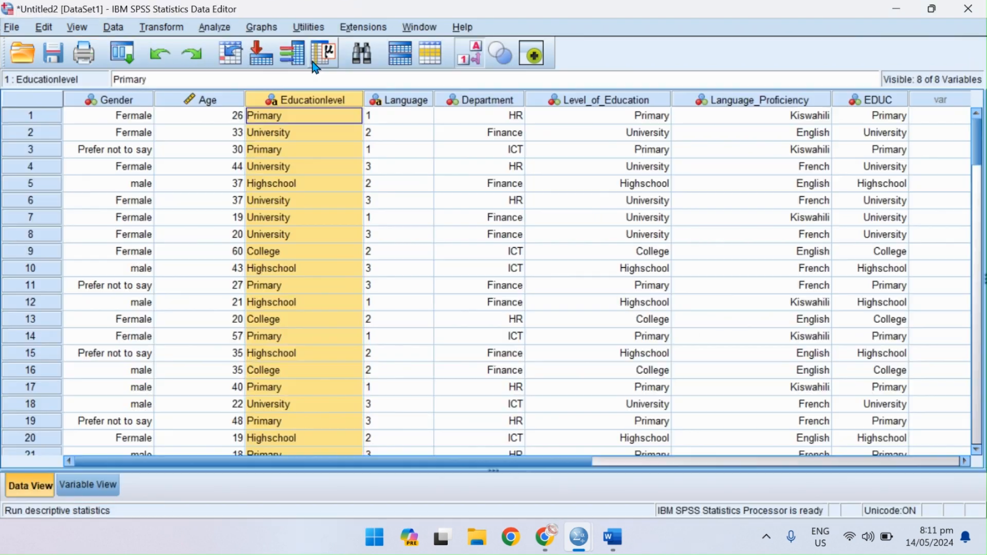
{"action": "left_click", "coordinate": [404, 100]}
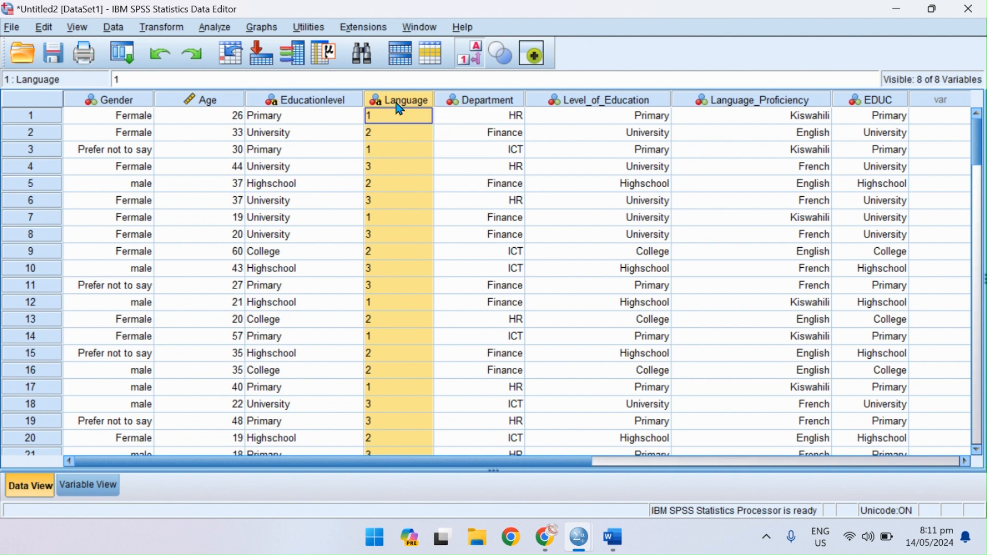
{"action": "double_click", "coordinate": [399, 102]}
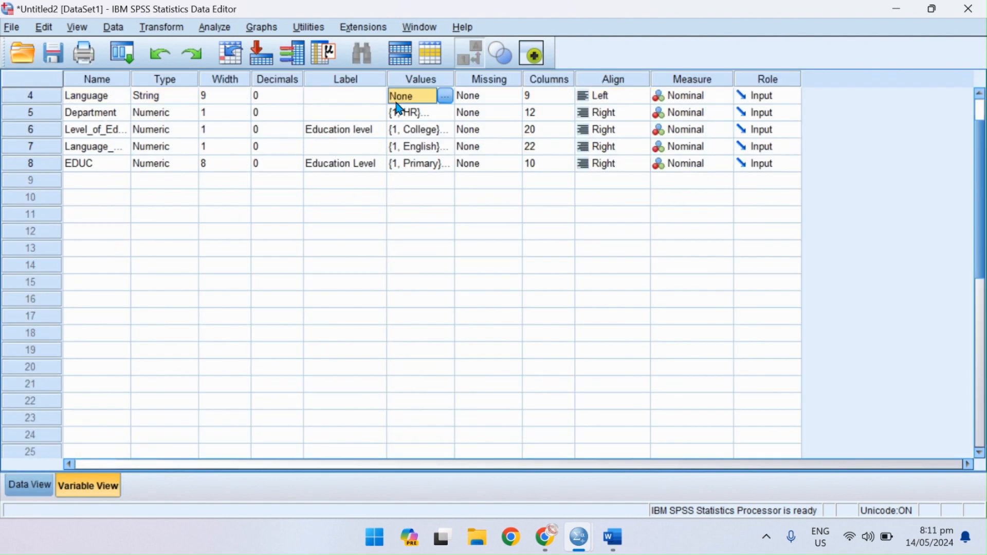
Change the Language variable's type from String to Numeric.
{"action": "left_click", "coordinate": [165, 100]}
{"action": "left_click", "coordinate": [190, 97]}
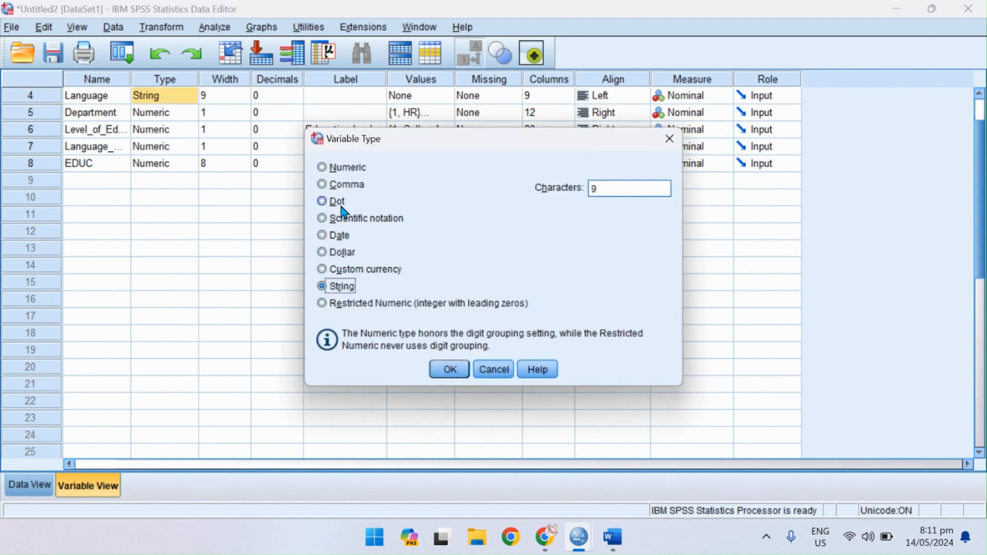
{"action": "left_click", "coordinate": [329, 169]}
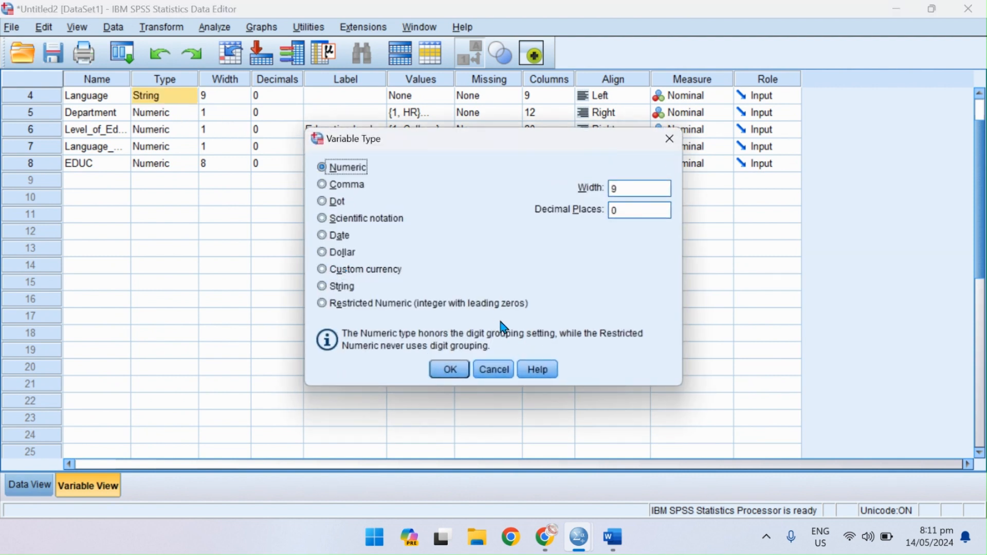
{"action": "left_click", "coordinate": [455, 369]}
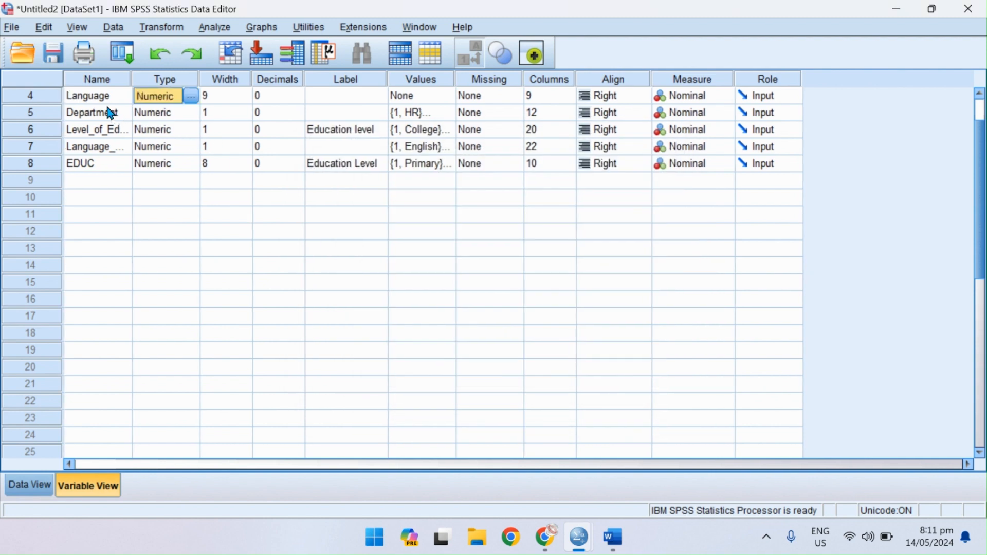
Change the Educationlevel variable's type from String to Numeric.
{"action": "scroll", "coordinate": [106, 112], "scroll_direction": "up", "scroll_amount": 1}
{"action": "left_click", "coordinate": [157, 132]}
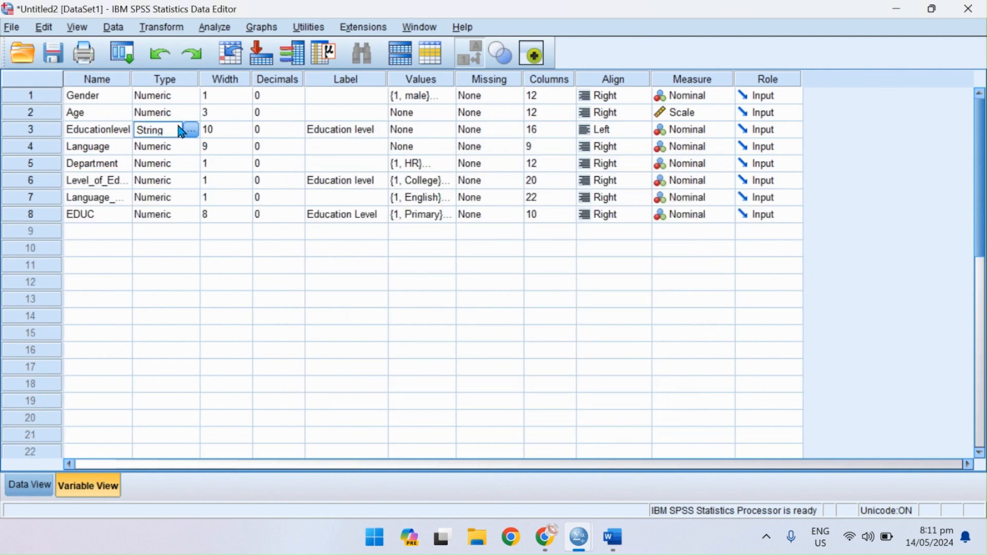
{"action": "left_click", "coordinate": [191, 129]}
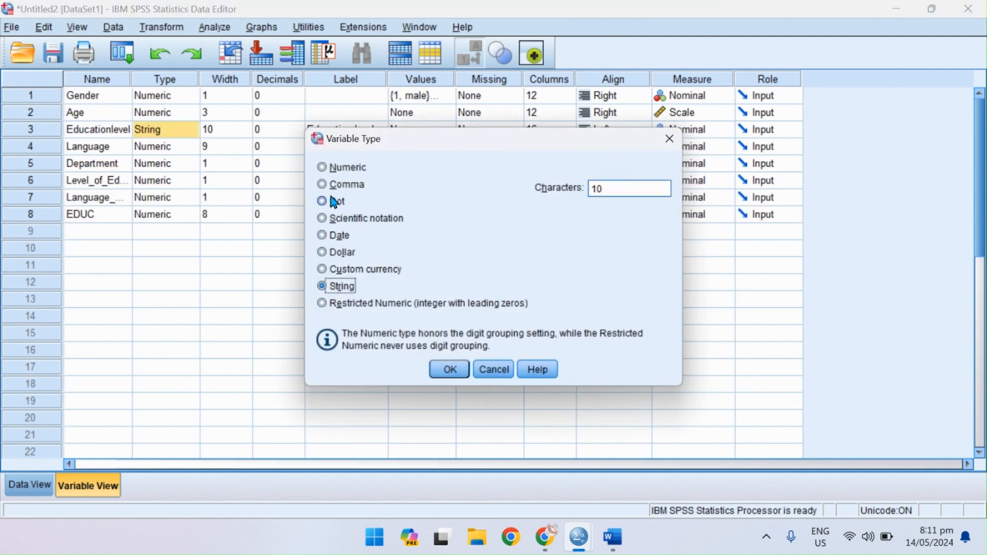
{"action": "left_click", "coordinate": [327, 168]}
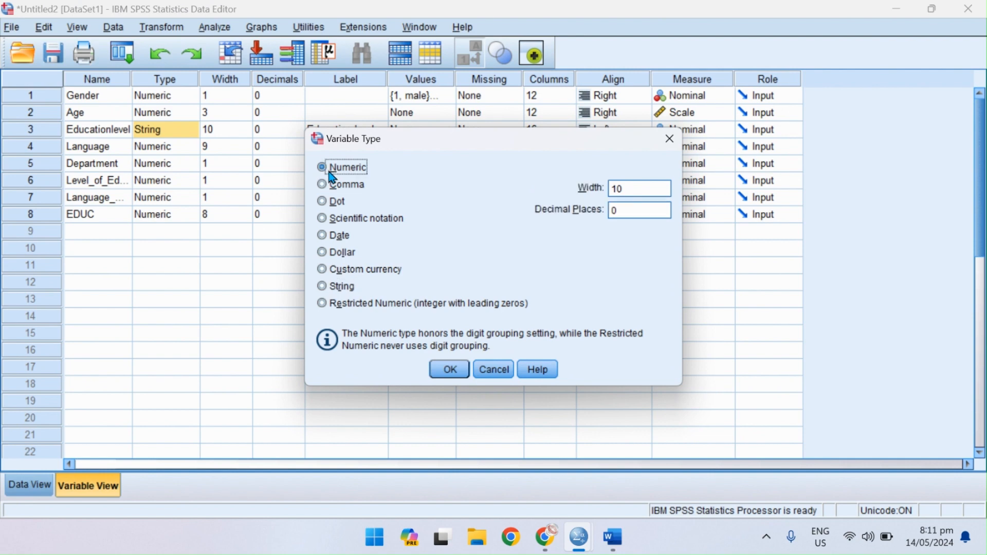
{"action": "left_click", "coordinate": [445, 368]}
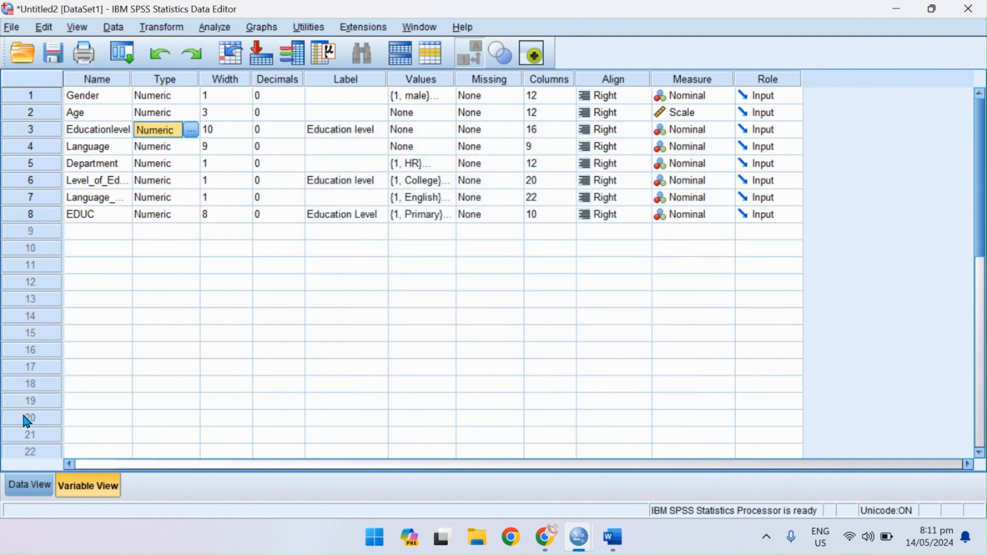
Inspect the Educationlevel column in the data, and undo and redo its type change.
{"action": "left_click", "coordinate": [23, 483]}
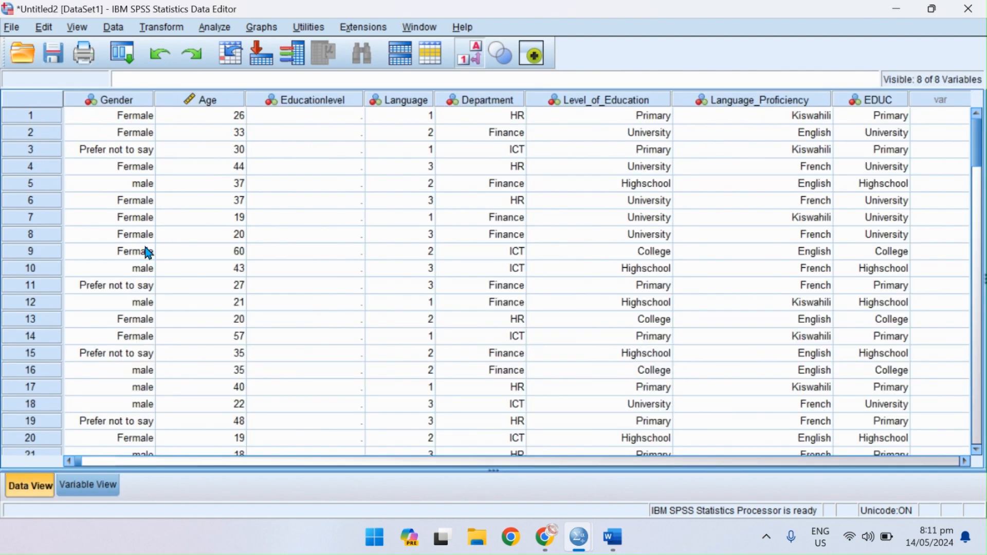
{"action": "left_click", "coordinate": [317, 102]}
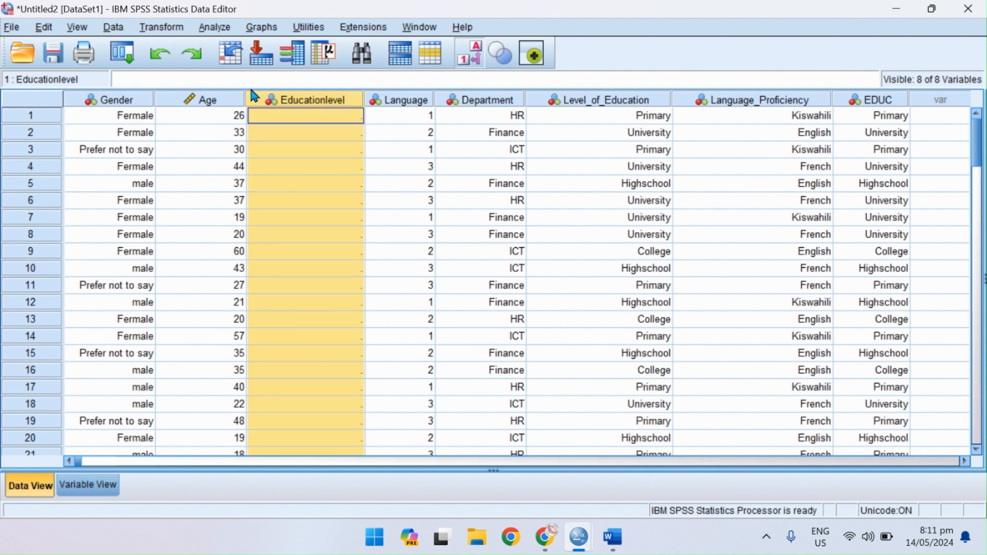
{"action": "left_click", "coordinate": [161, 54]}
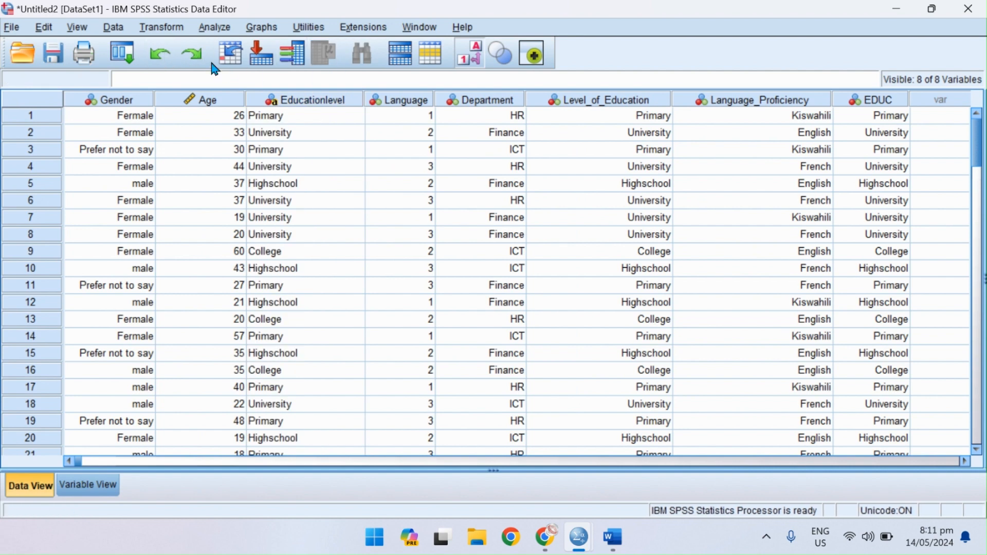
{"action": "left_click", "coordinate": [192, 55]}
Open the value labels of the Language variable and add the label Kiswahili for value 1.
{"action": "left_click", "coordinate": [89, 486]}
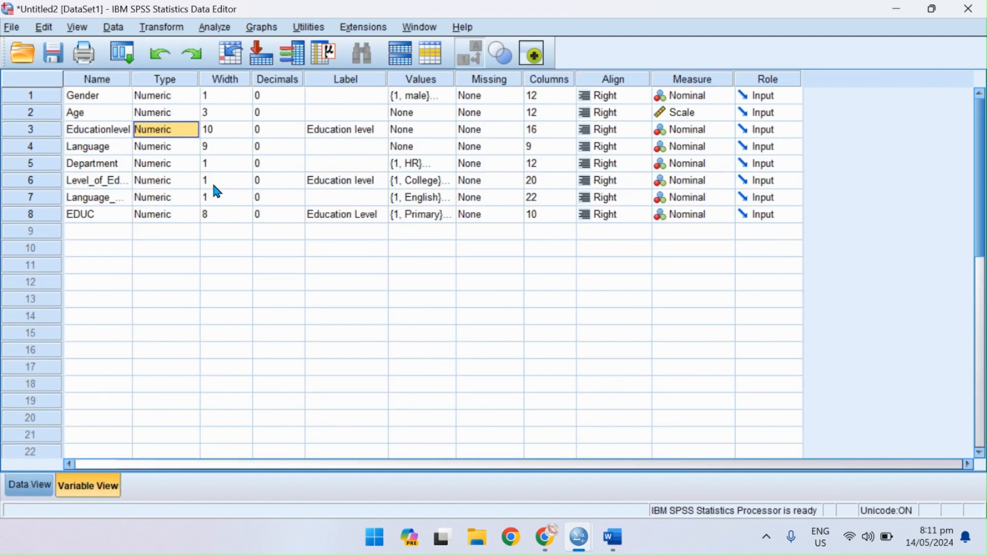
{"action": "left_click", "coordinate": [43, 147]}
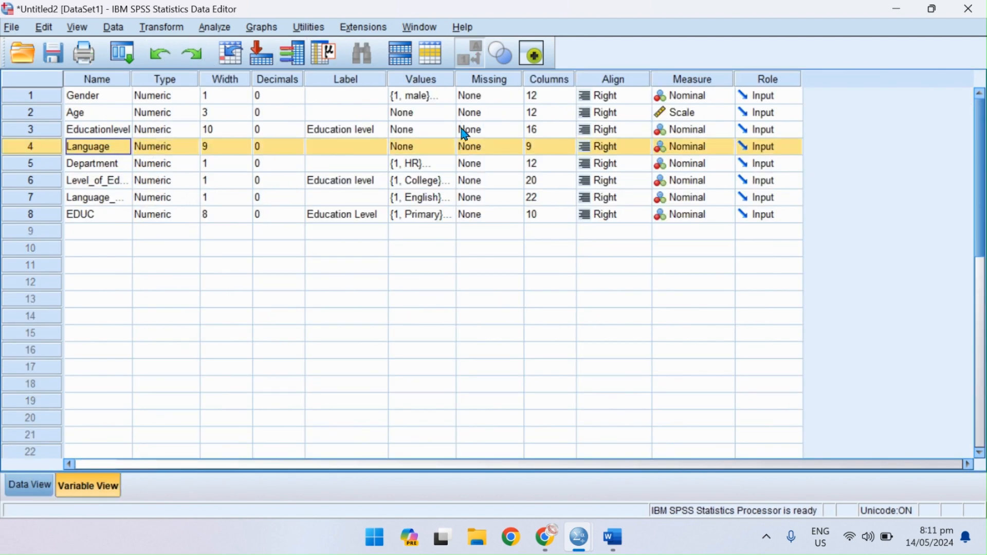
{"action": "left_click", "coordinate": [452, 147]}
{"action": "left_click", "coordinate": [449, 147]}
{"action": "type", "text": "1"}
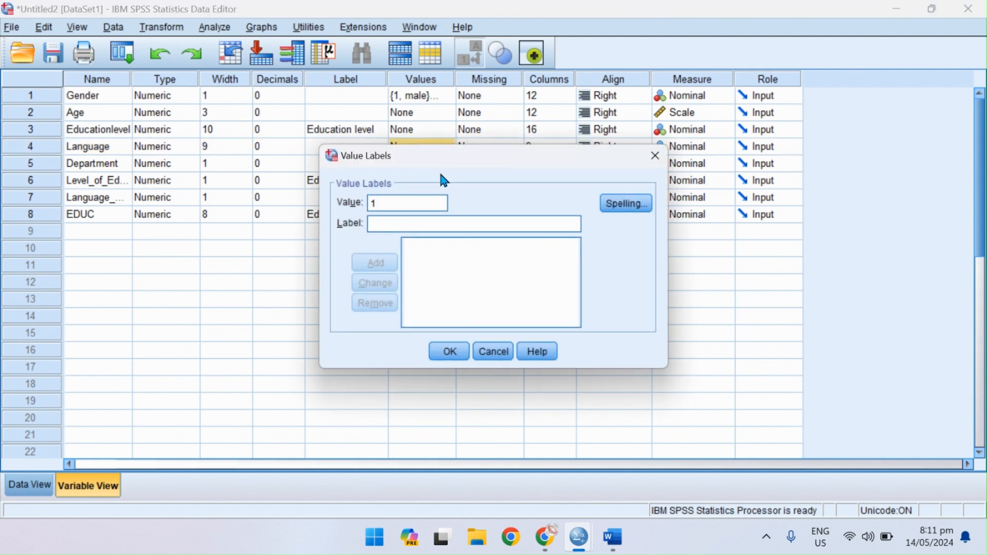
{"action": "left_click", "coordinate": [389, 229]}
{"action": "type", "text": "Kiswahili"}
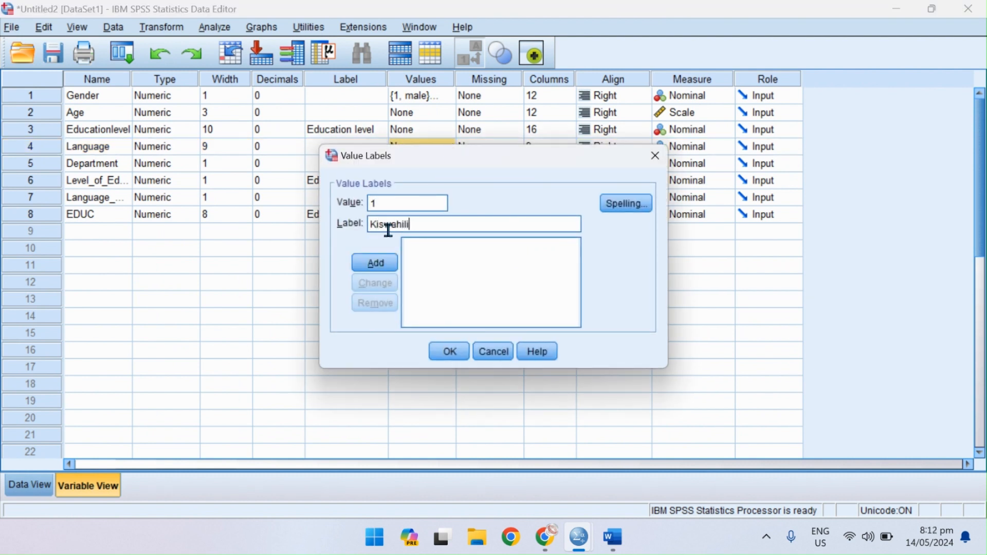
{"action": "key", "text": "Return"}
Add the value label English for value 2 of Language.
{"action": "type", "text": "2"}
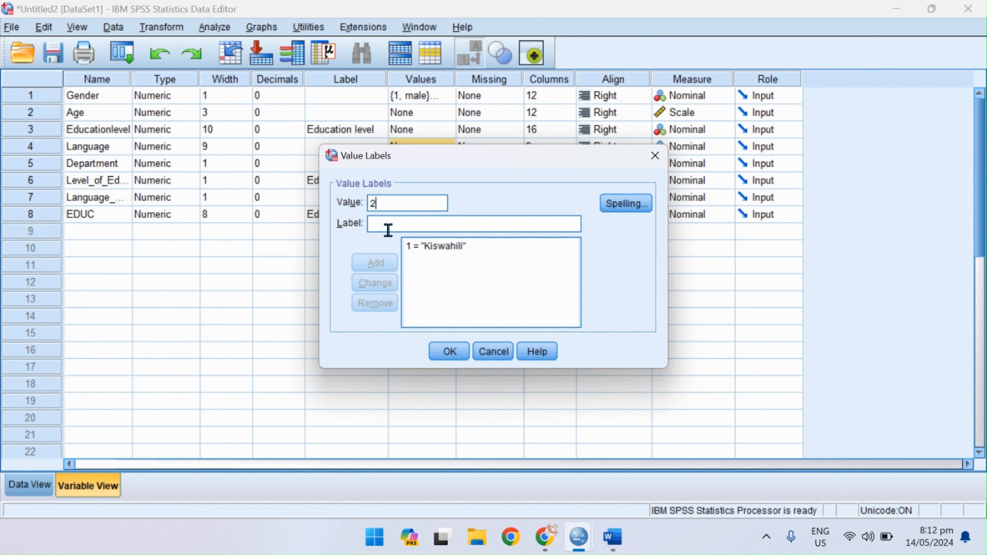
{"action": "right_click", "coordinate": [389, 231]}
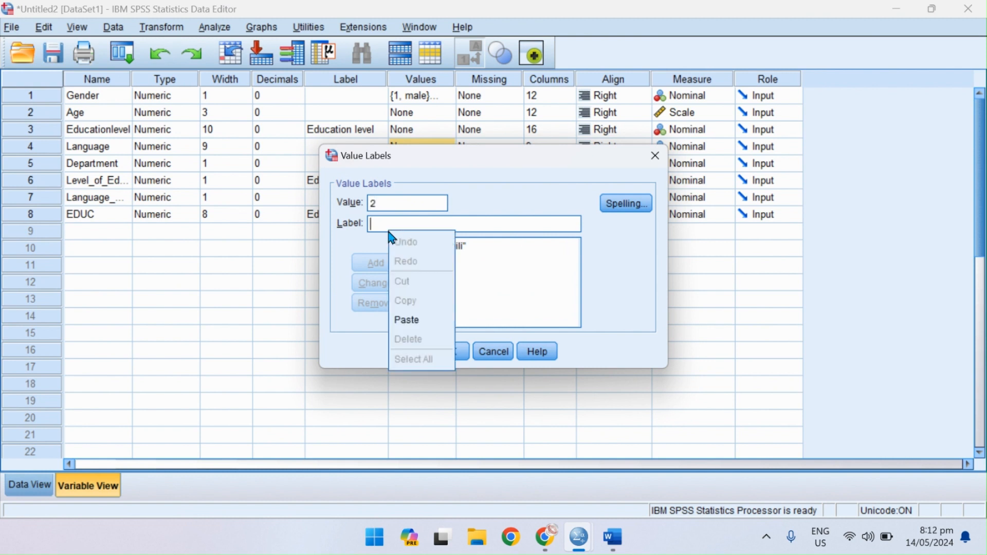
{"action": "left_click", "coordinate": [375, 223]}
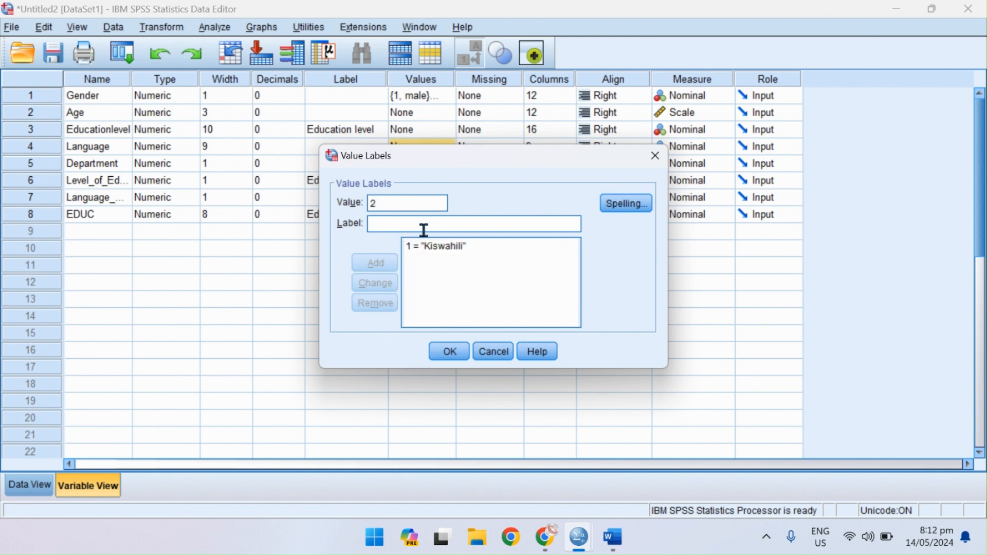
{"action": "type", "text": "English"}
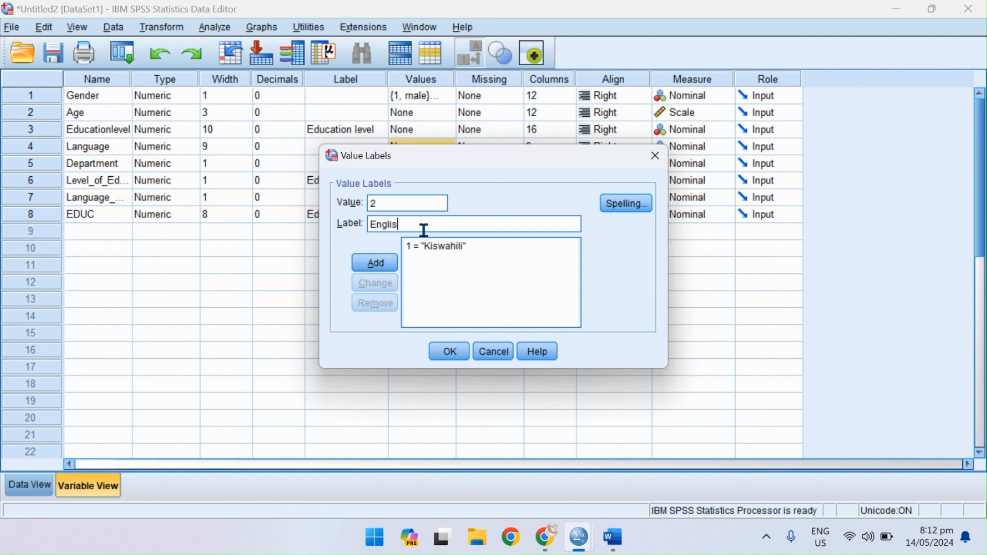
{"action": "key", "text": "Return"}
Add the value label French for value 3 and apply the value labels to Language.
{"action": "type", "text": "3"}
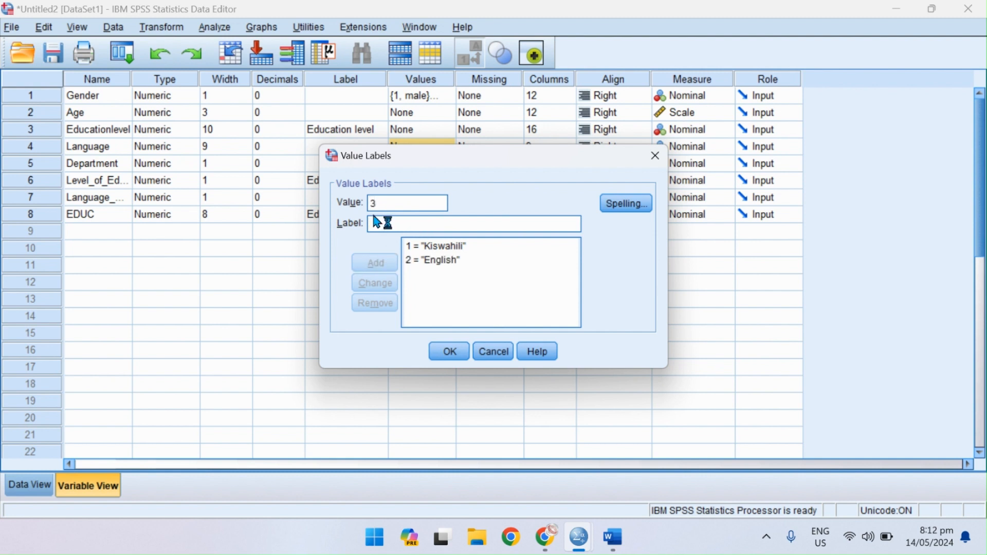
{"action": "left_click", "coordinate": [383, 228]}
{"action": "type", "text": "French"}
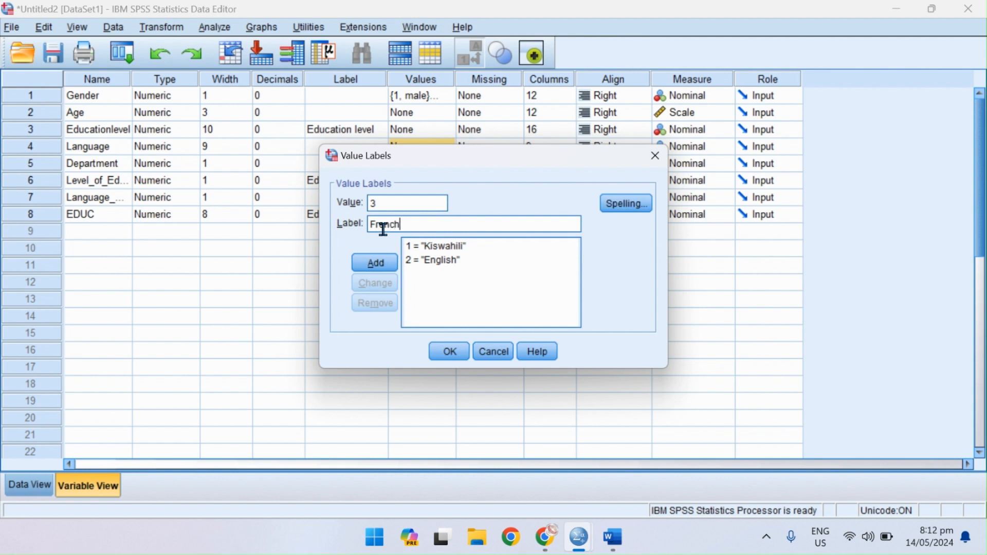
{"action": "key", "text": "Return"}
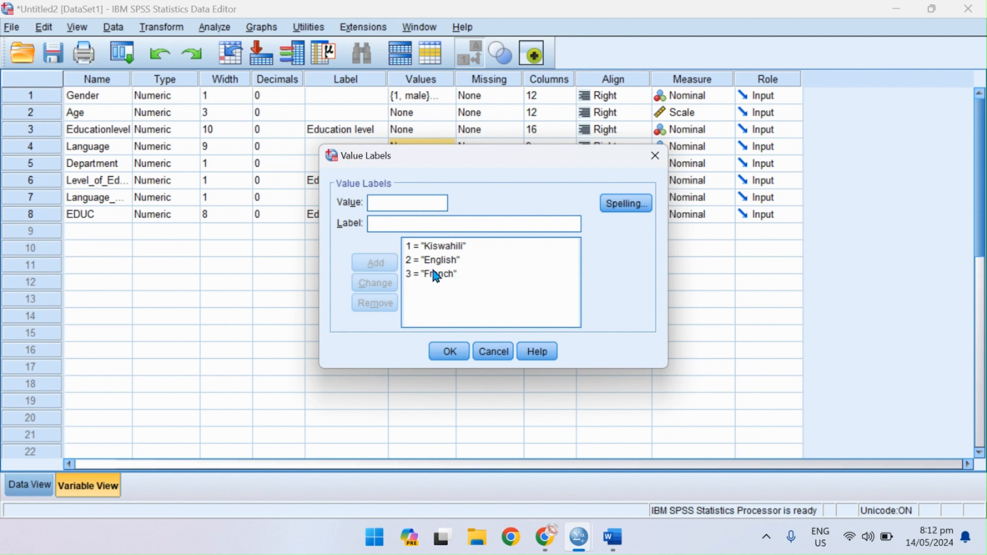
{"action": "left_click", "coordinate": [451, 349]}
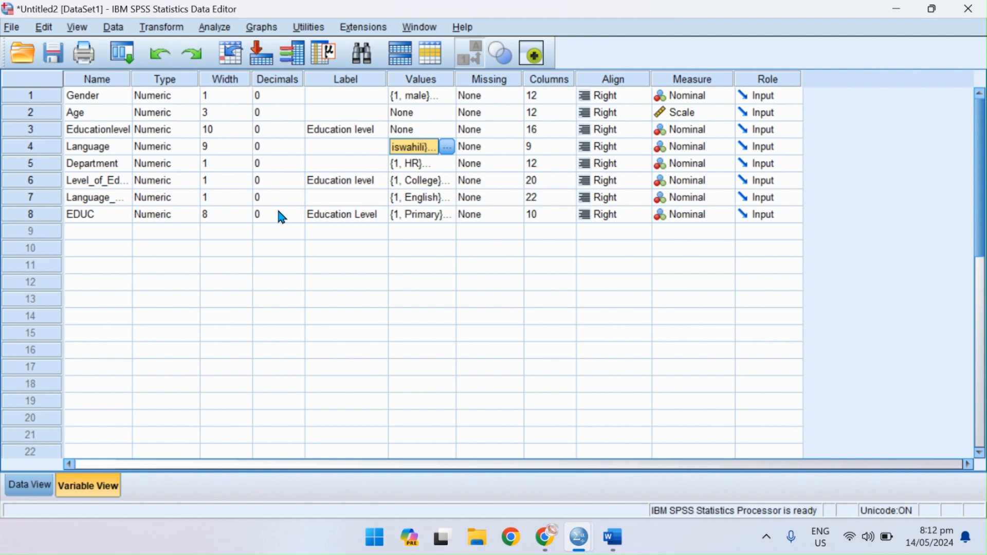
Check the labelled Language column in the data, switching the display from value labels to numeric codes and back.
{"action": "left_click", "coordinate": [41, 486]}
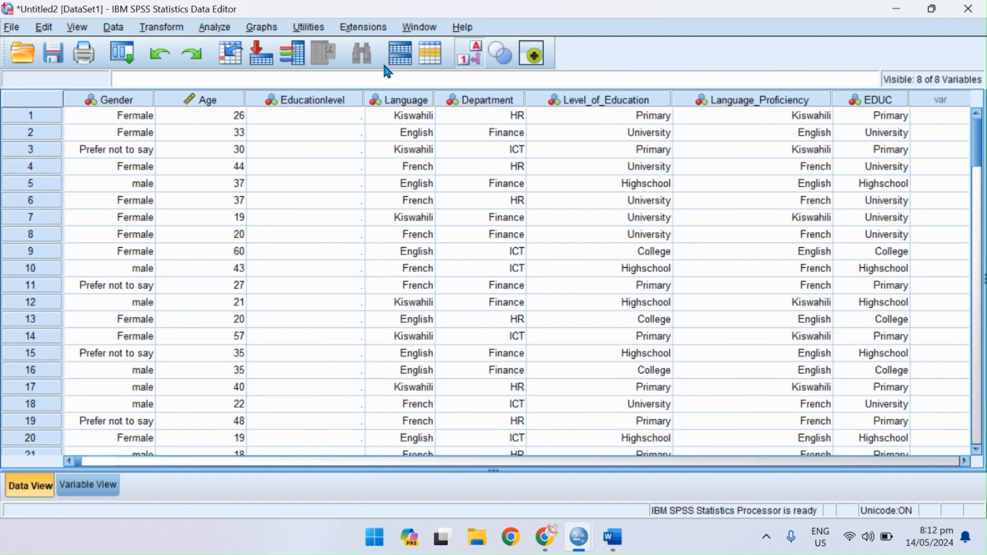
{"action": "left_click", "coordinate": [470, 51]}
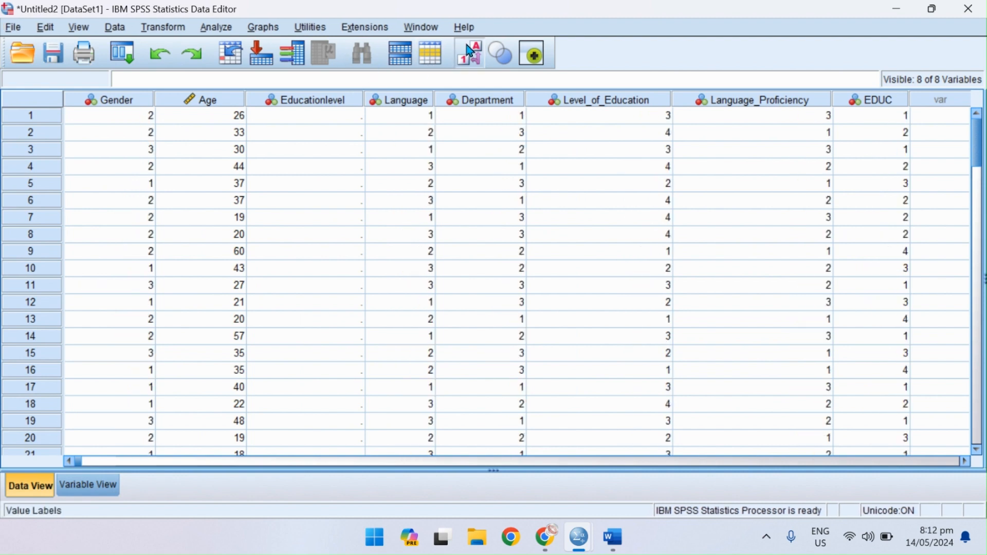
{"action": "left_click", "coordinate": [469, 52]}
Open the Educationlevel variable's definition from its data column and review its type settings, keeping Numeric.
{"action": "left_click", "coordinate": [317, 100]}
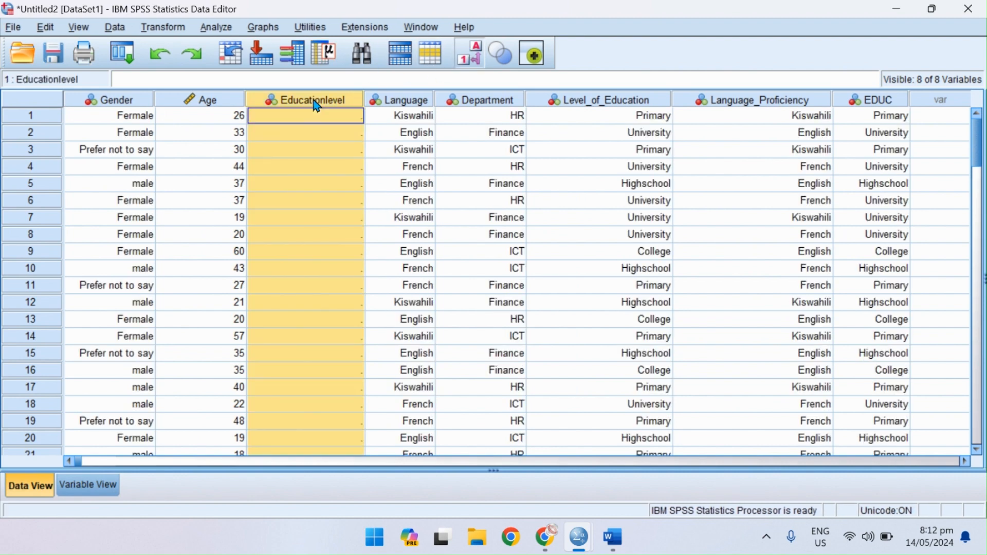
{"action": "double_click", "coordinate": [316, 103]}
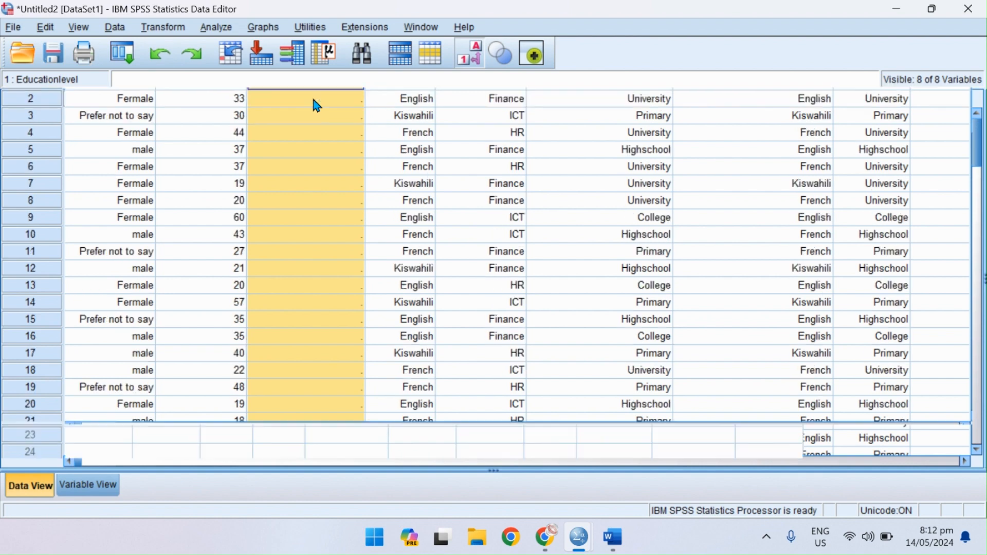
{"action": "left_click", "coordinate": [181, 135]}
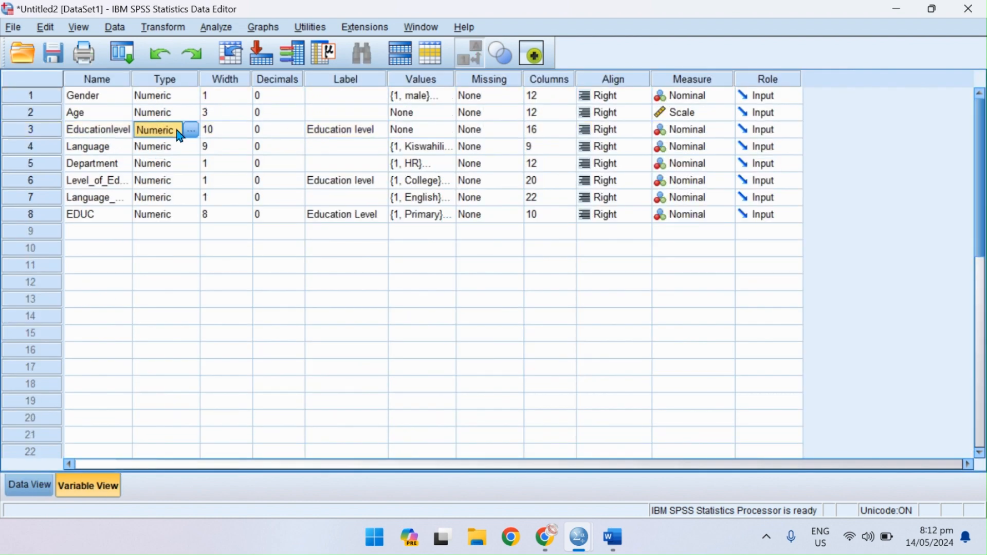
{"action": "left_click", "coordinate": [191, 130]}
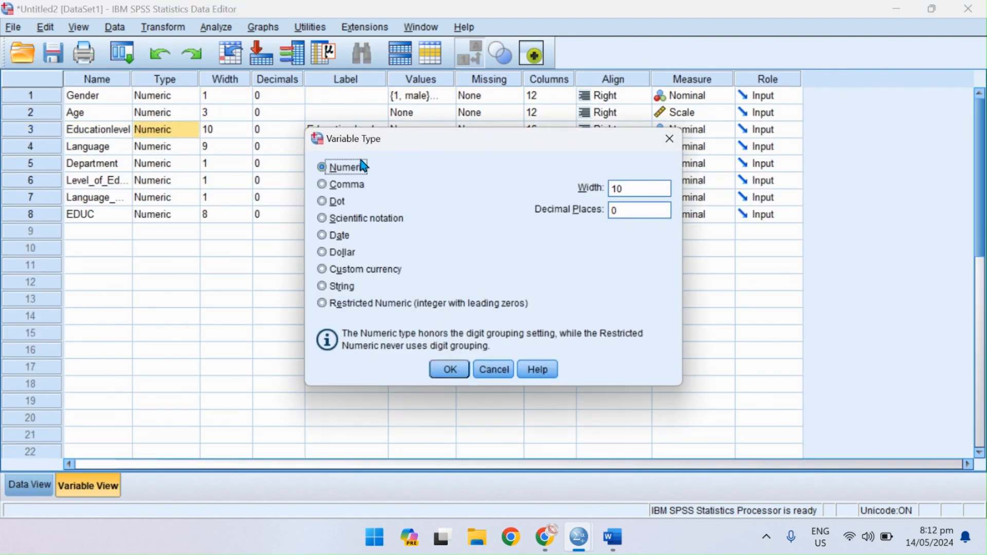
{"action": "left_click", "coordinate": [669, 140]}
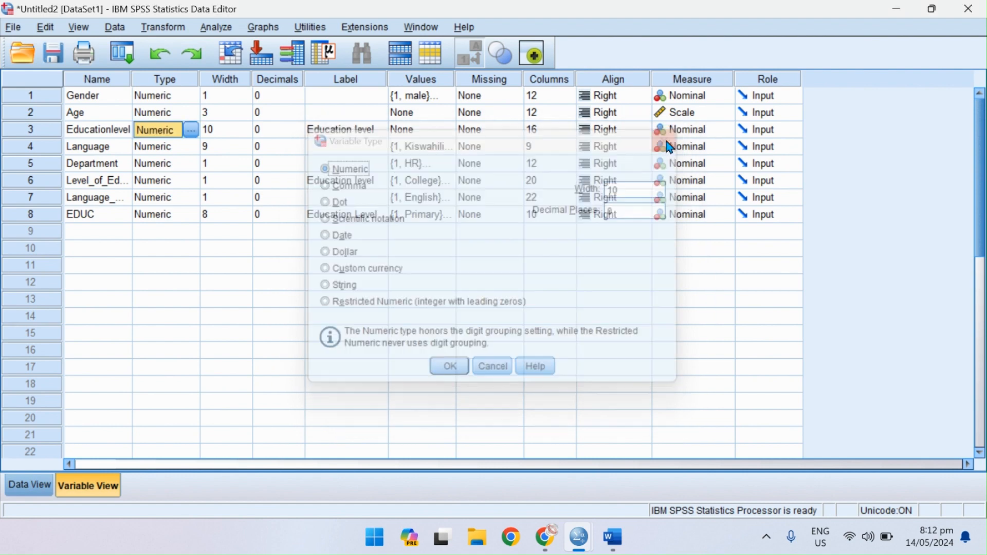
{"action": "left_click", "coordinate": [193, 132]}
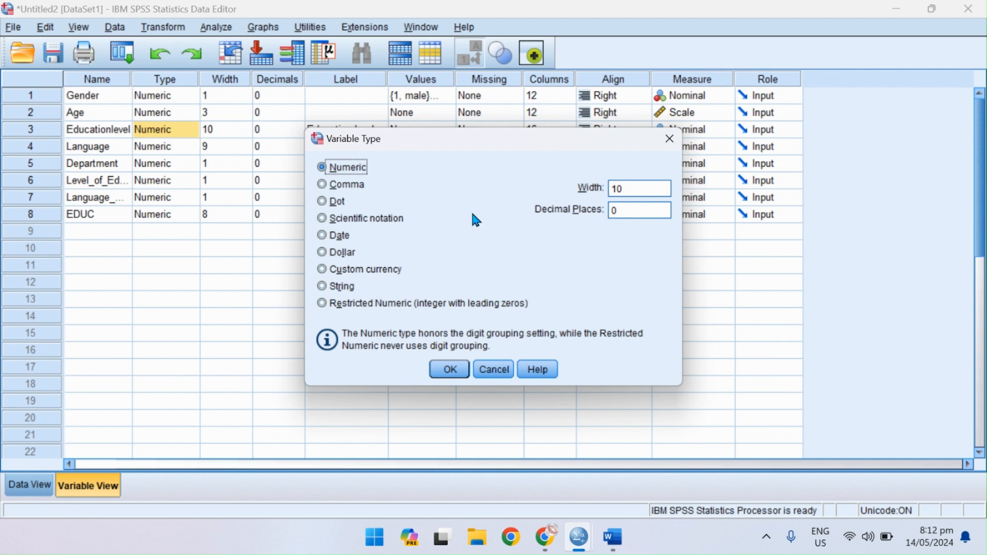
{"action": "left_click", "coordinate": [449, 369]}
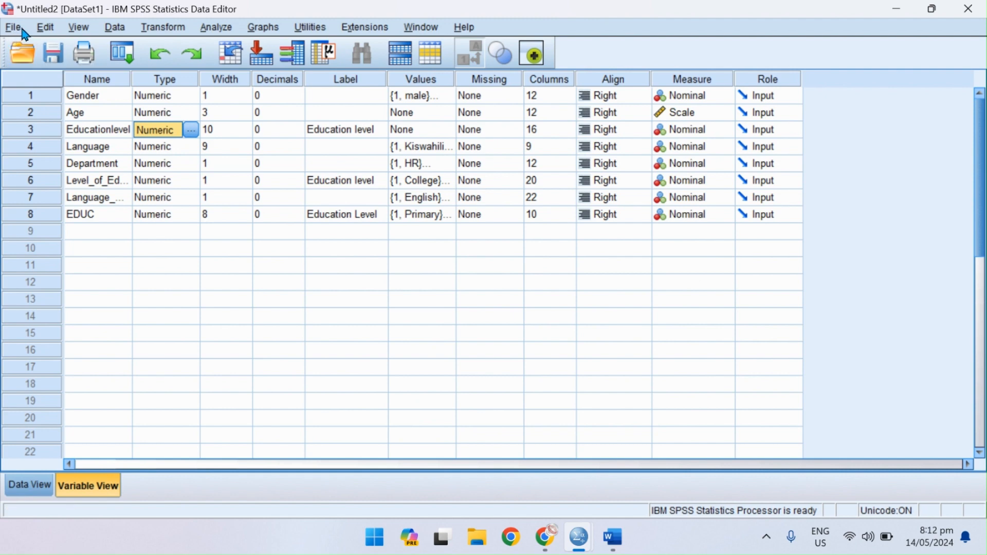
Switch to the Word notes and highlight the "2- SELECT" heading under DATA TRANSFORMATION.
{"action": "left_click", "coordinate": [613, 538]}
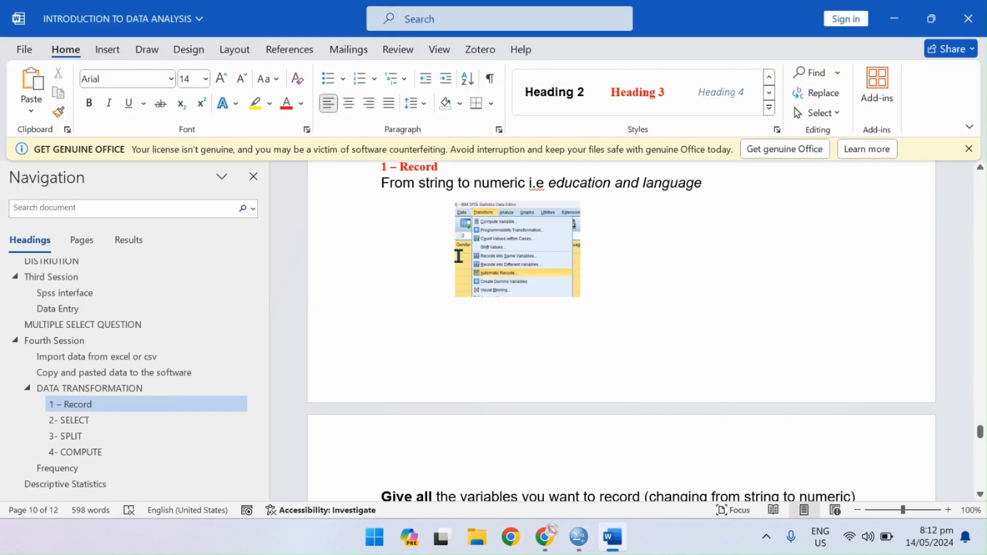
{"action": "scroll", "coordinate": [392, 310], "scroll_direction": "down", "scroll_amount": 7}
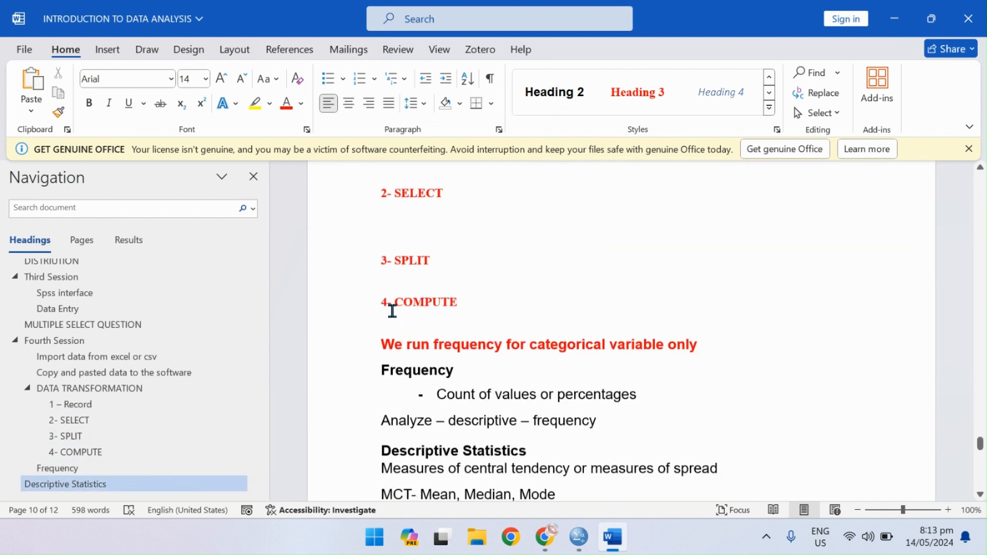
{"action": "left_click", "coordinate": [418, 229]}
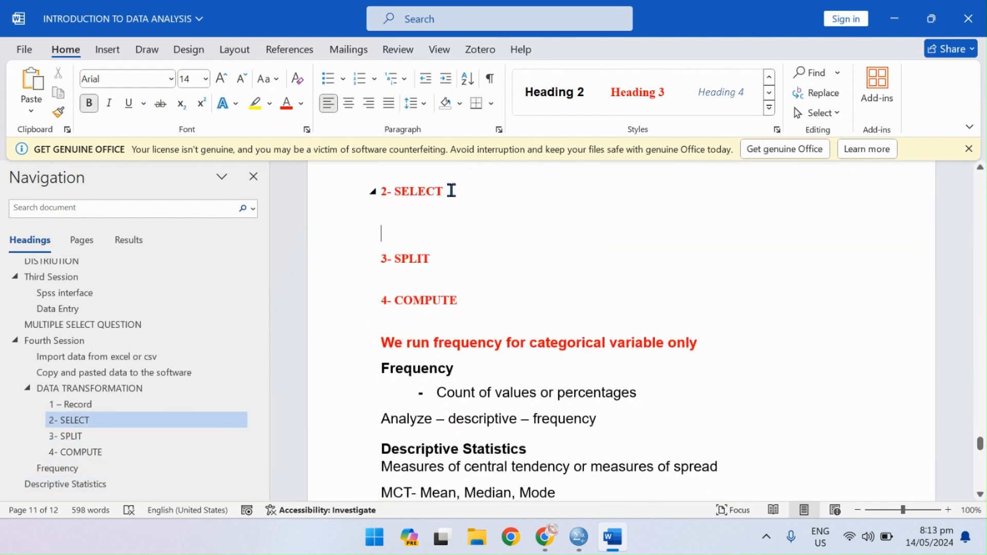
{"action": "left_click_drag", "start_coordinate": [452, 190], "coordinate": [375, 192]}
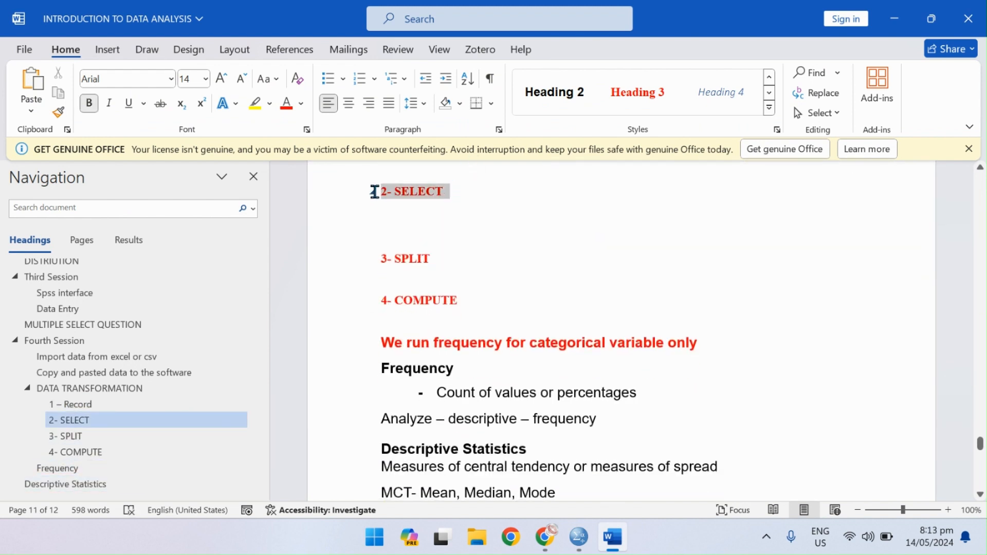
Leave the Word notes' SELECT section and switch to the Untitled2 dataset in SPSS, selecting the Gender variable's row.
{"action": "left_click", "coordinate": [402, 249]}
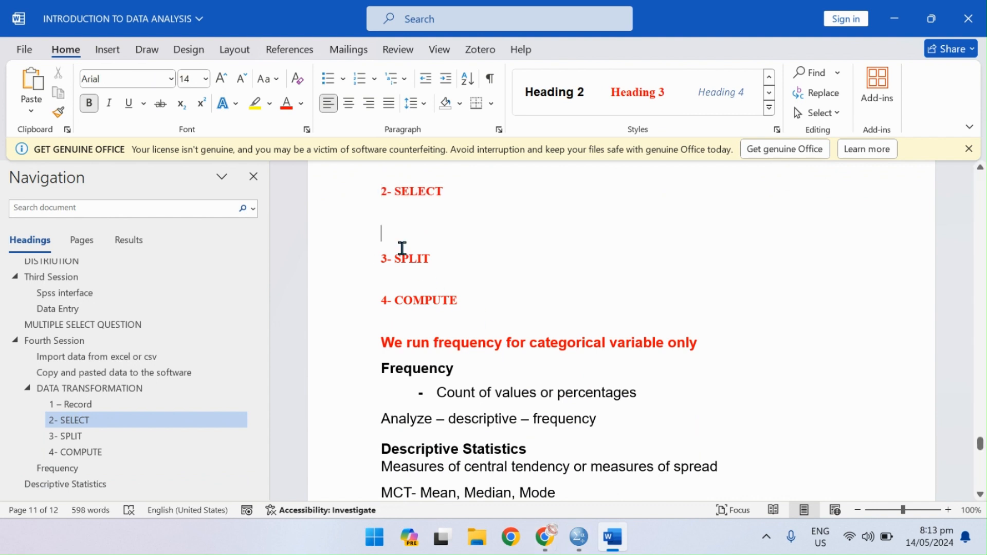
{"action": "left_click", "coordinate": [394, 214]}
{"action": "left_click", "coordinate": [578, 537]}
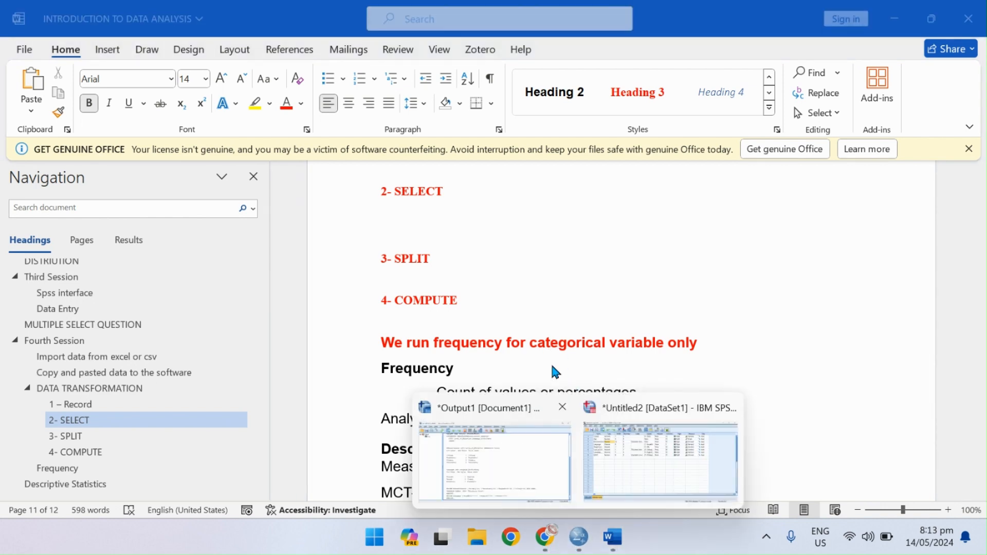
{"action": "left_click", "coordinate": [645, 473]}
{"action": "left_click", "coordinate": [52, 99]}
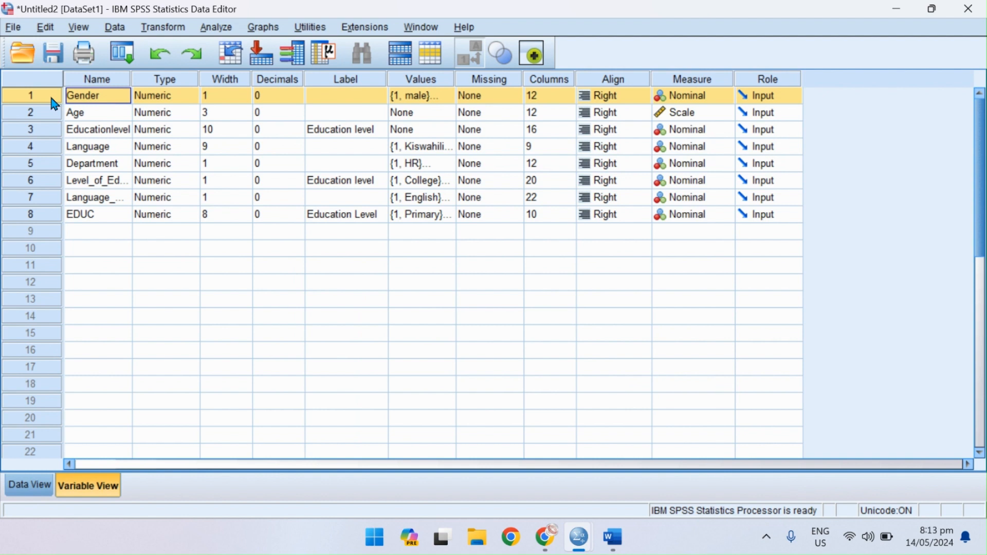
{"action": "left_click", "coordinate": [183, 30]}
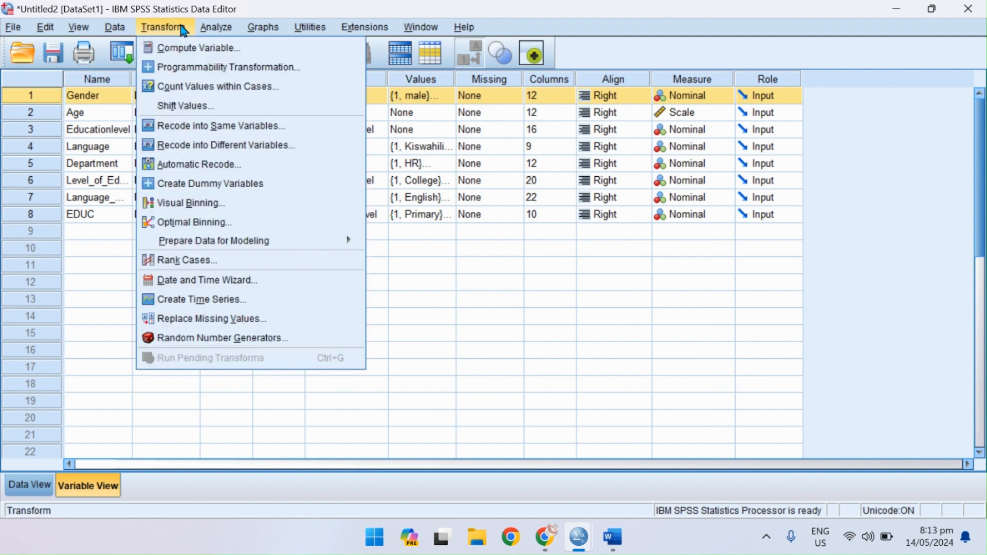
{"action": "left_click", "coordinate": [115, 28]}
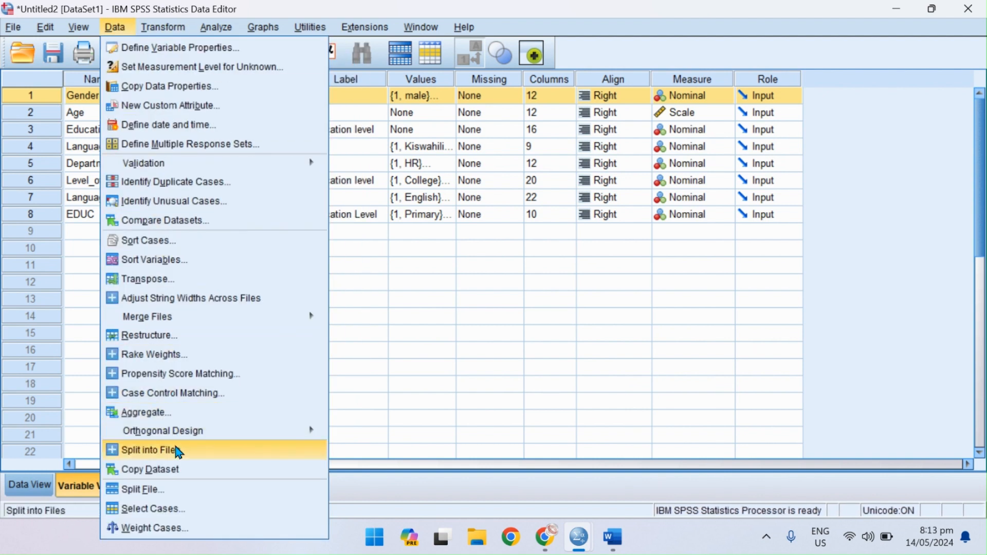
{"action": "left_click", "coordinate": [176, 510]}
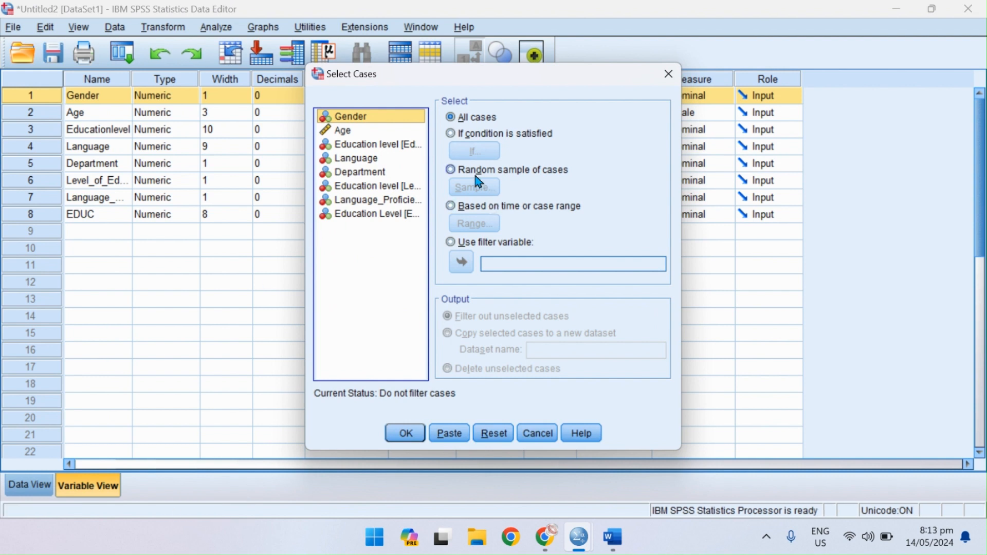
{"action": "left_click", "coordinate": [457, 139]}
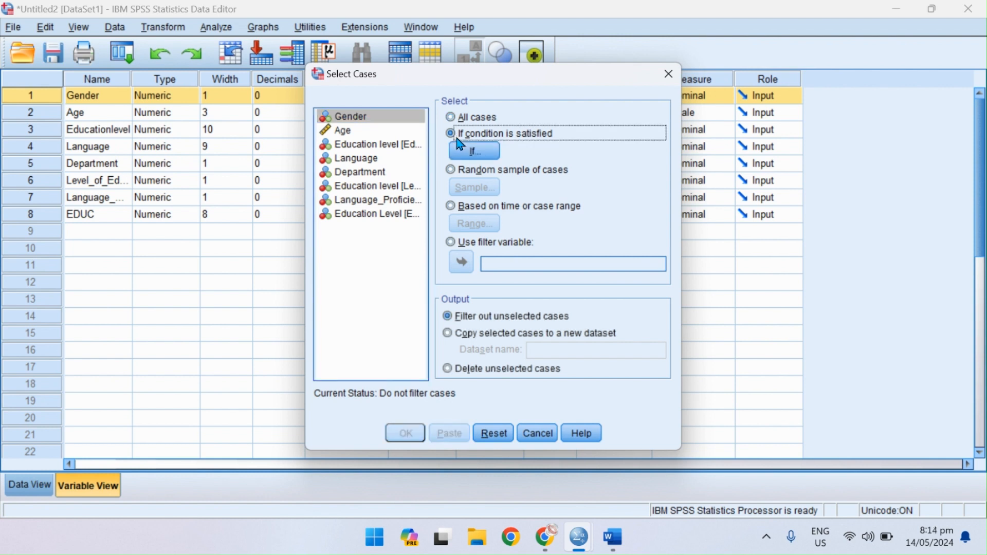
{"action": "left_click", "coordinate": [470, 152]}
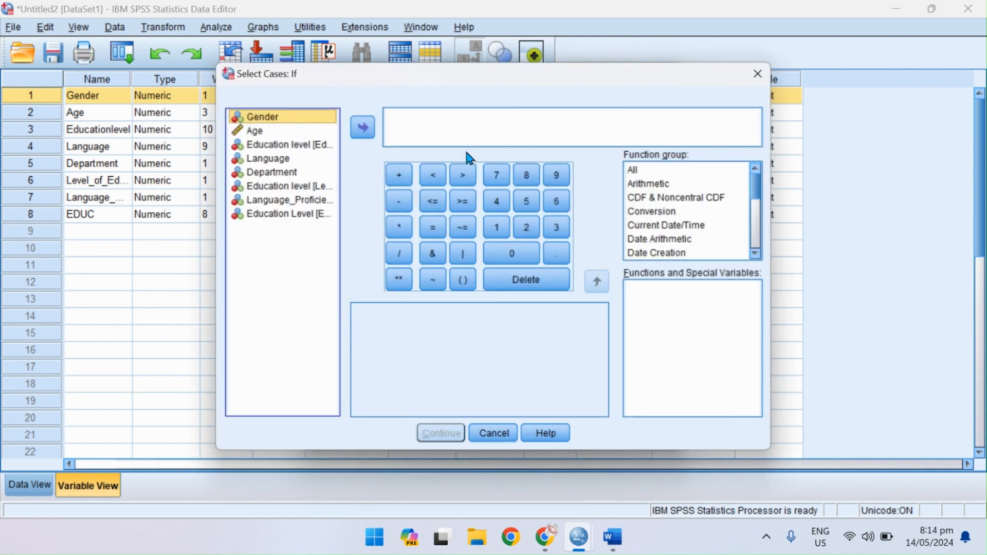
{"action": "left_click", "coordinate": [760, 73]}
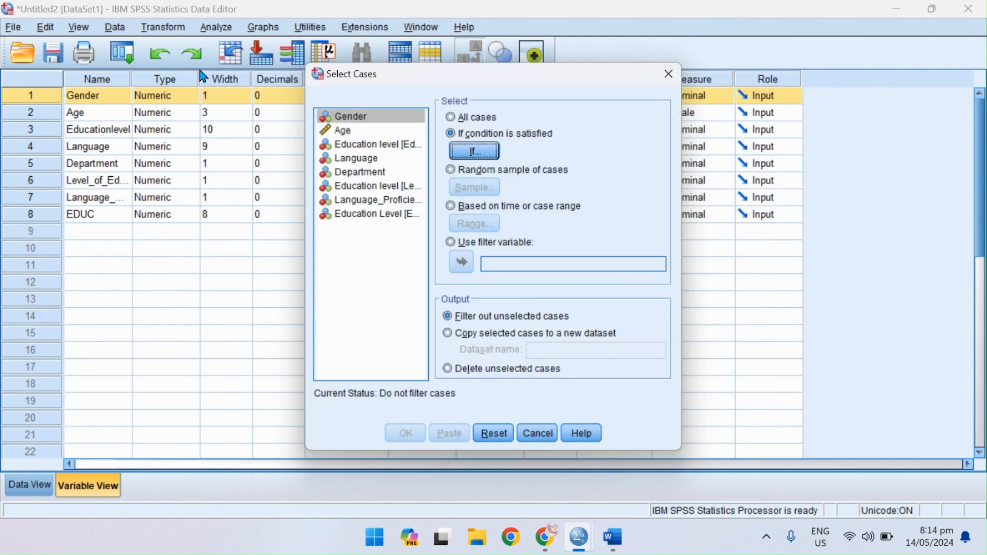
{"action": "left_click", "coordinate": [668, 74]}
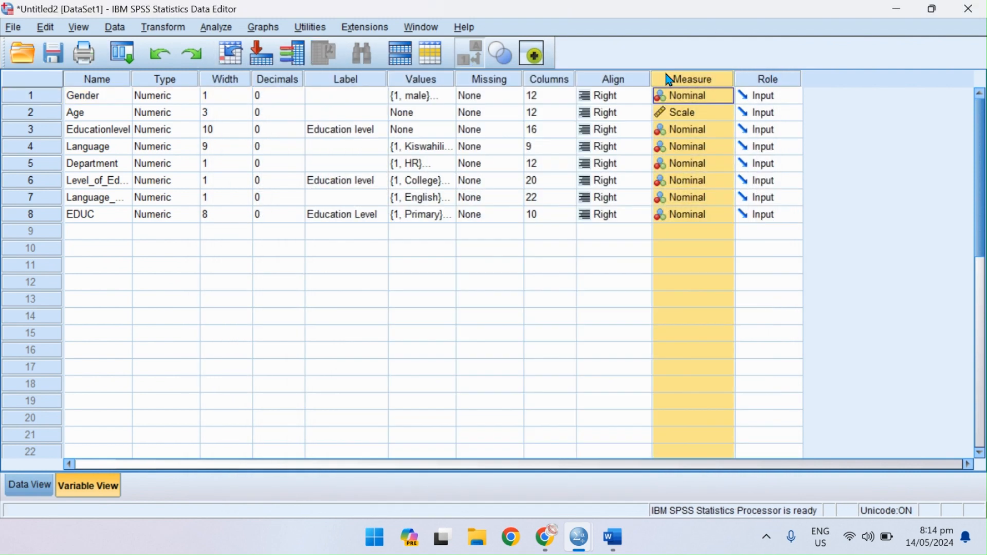
Select only the cases that satisfy the condition Gender = 1, filtering out the unselected cases.
{"action": "left_click", "coordinate": [115, 26]}
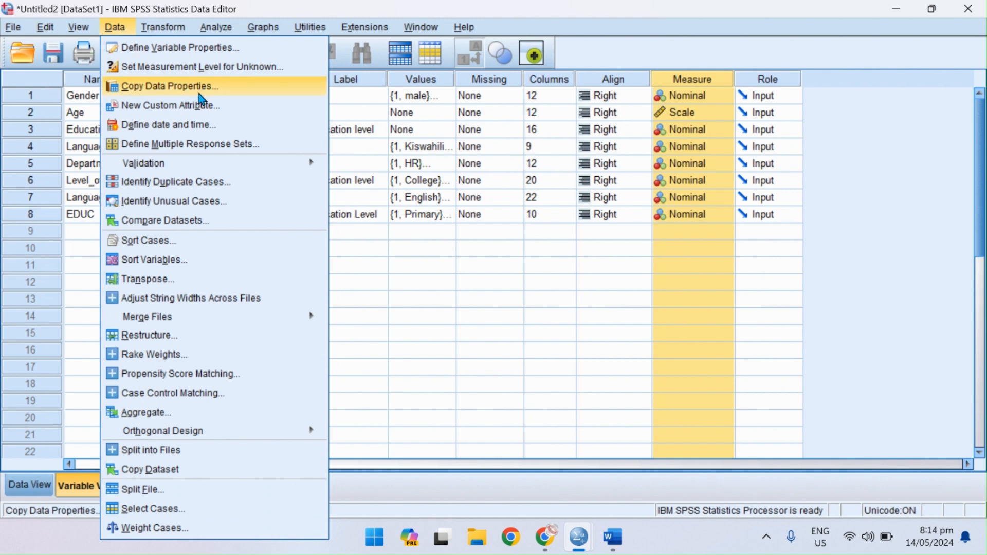
{"action": "left_click", "coordinate": [186, 508]}
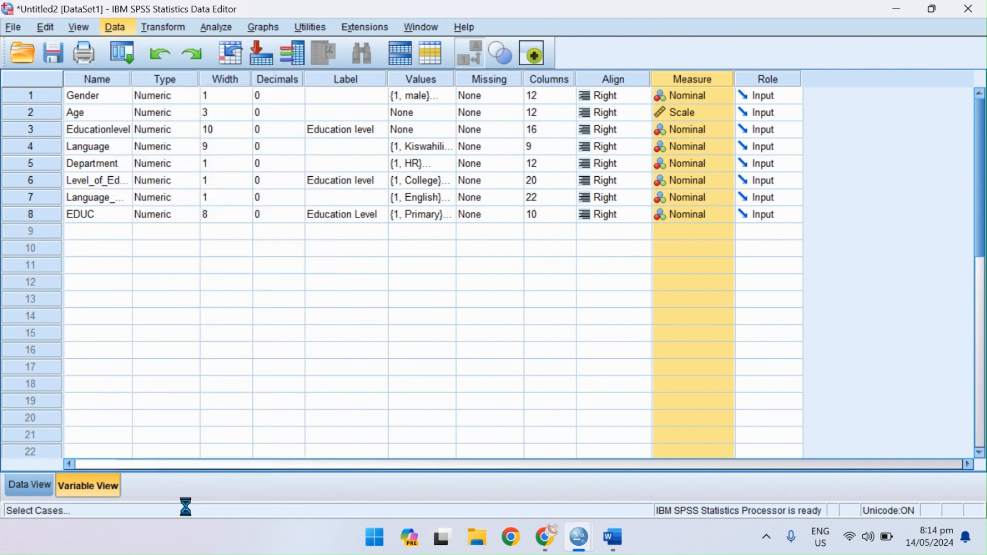
{"action": "left_click", "coordinate": [480, 134]}
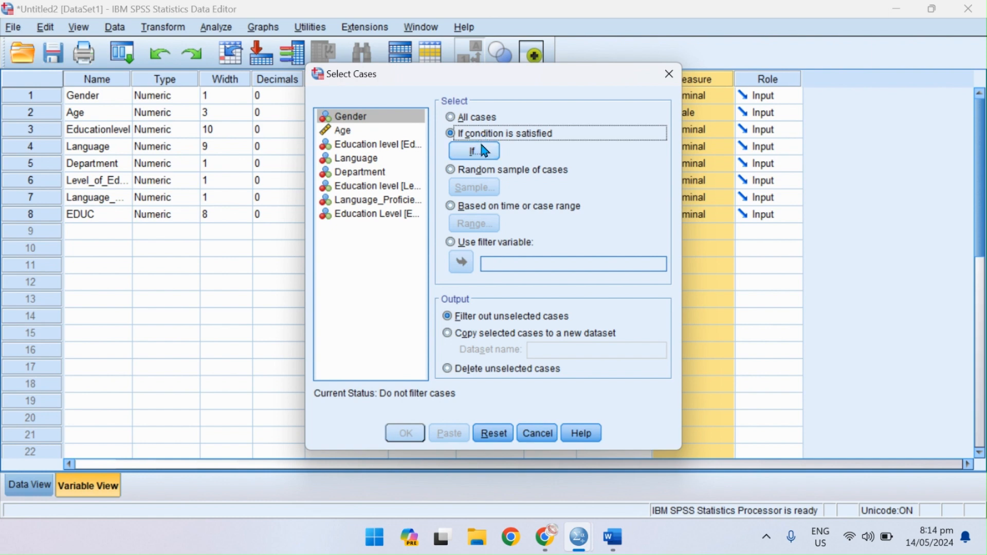
{"action": "left_click", "coordinate": [483, 152]}
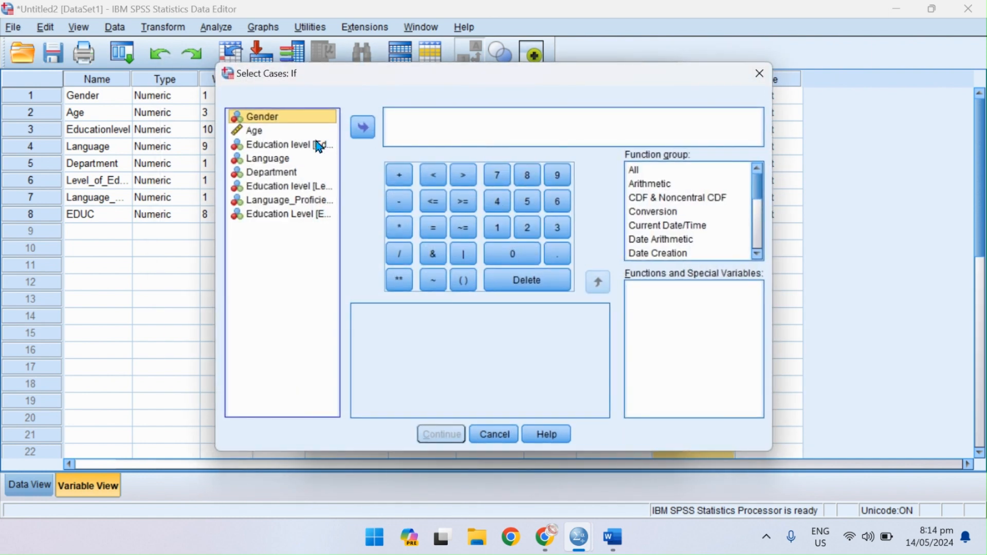
{"action": "left_click", "coordinate": [364, 127]}
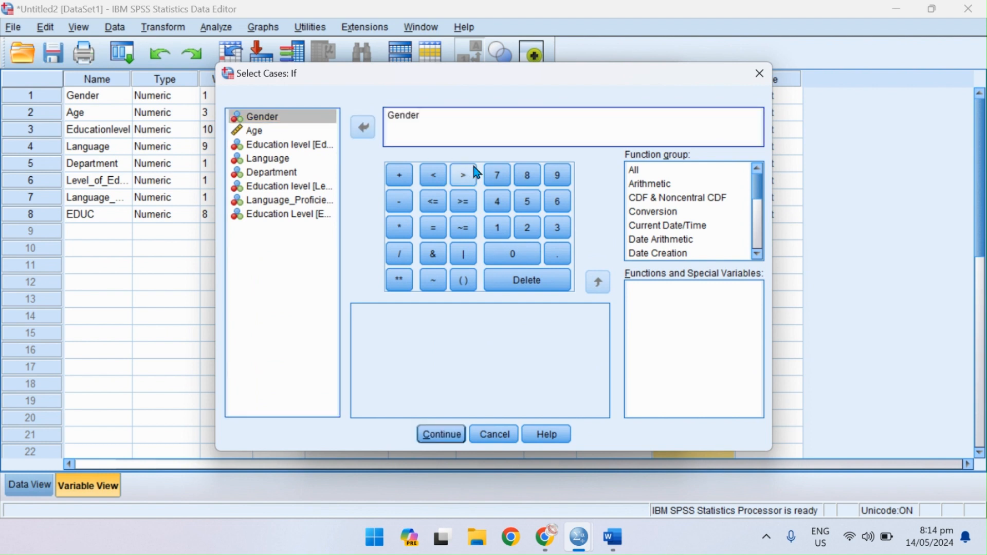
{"action": "left_click", "coordinate": [439, 239]}
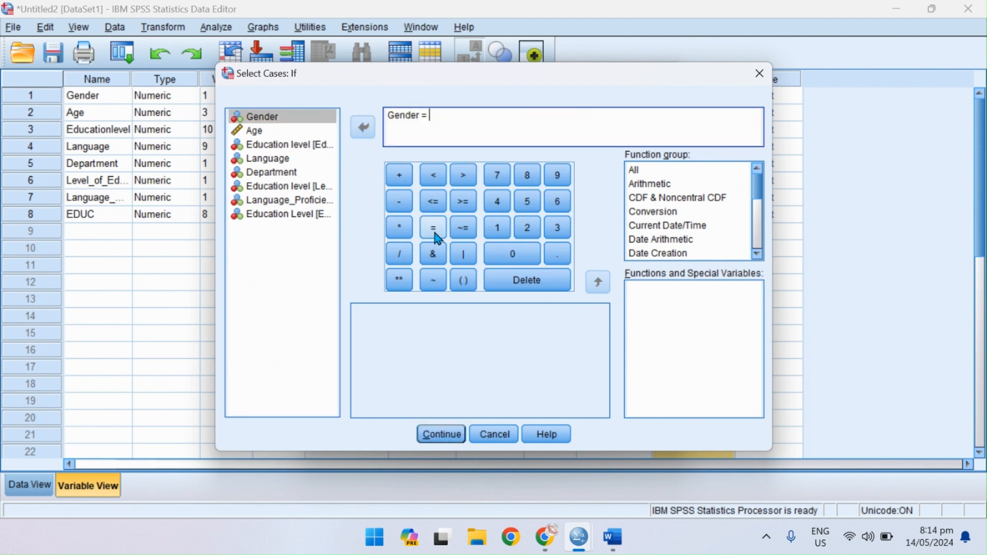
{"action": "left_click", "coordinate": [498, 234]}
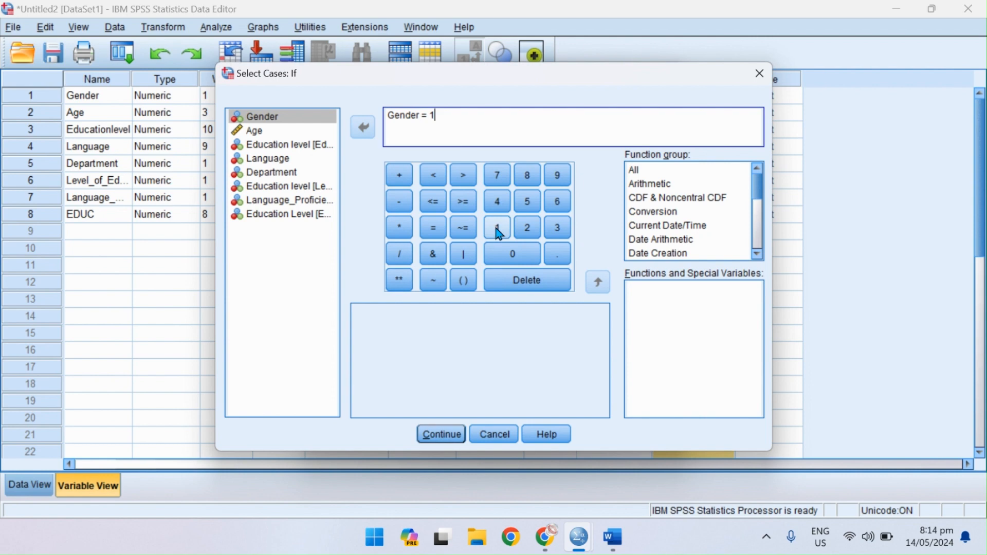
{"action": "left_click", "coordinate": [445, 435]}
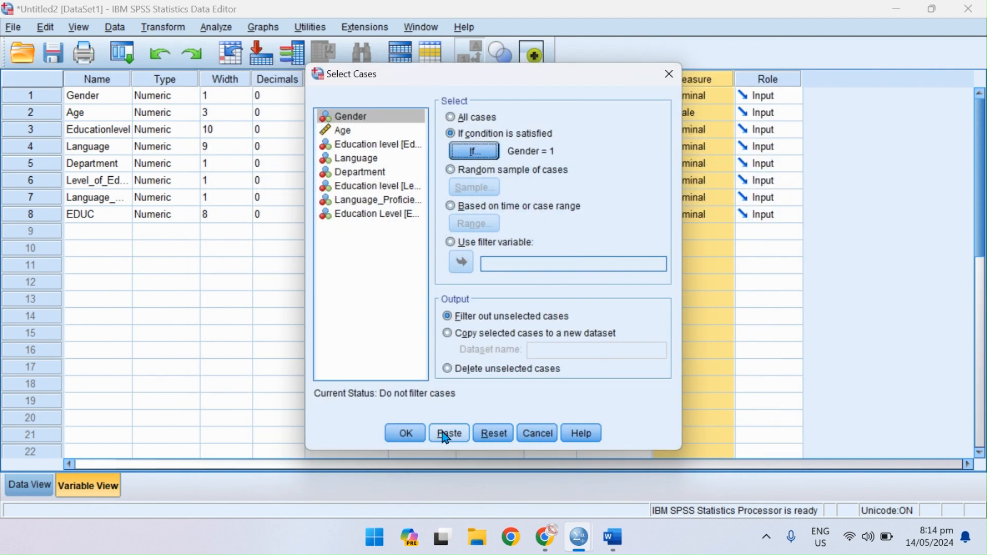
{"action": "left_click", "coordinate": [404, 433]}
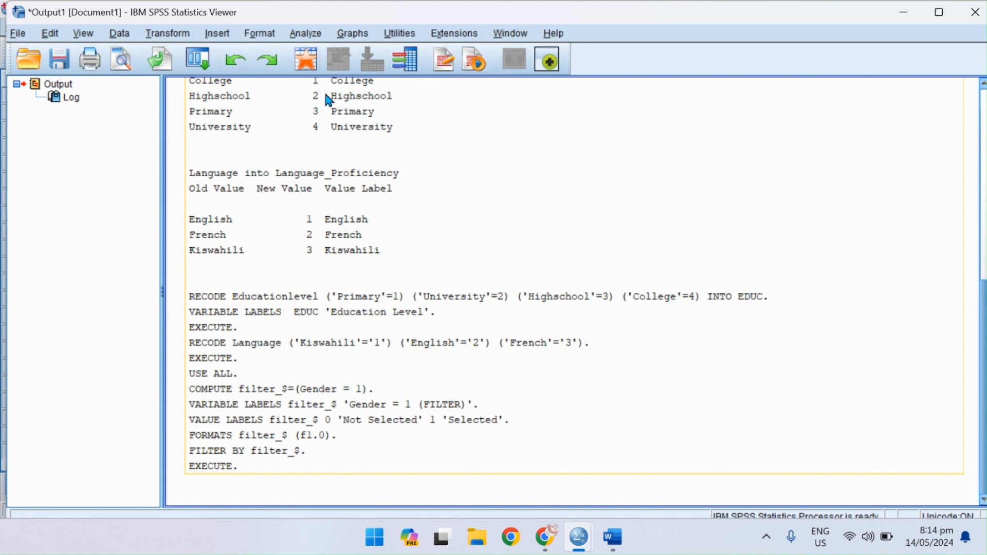
Return to the data editor and inspect the filter variable in the variable list and the filtered cases in the data.
{"action": "left_click", "coordinate": [308, 60]}
{"action": "scroll", "coordinate": [140, 297], "scroll_direction": "down", "scroll_amount": 1}
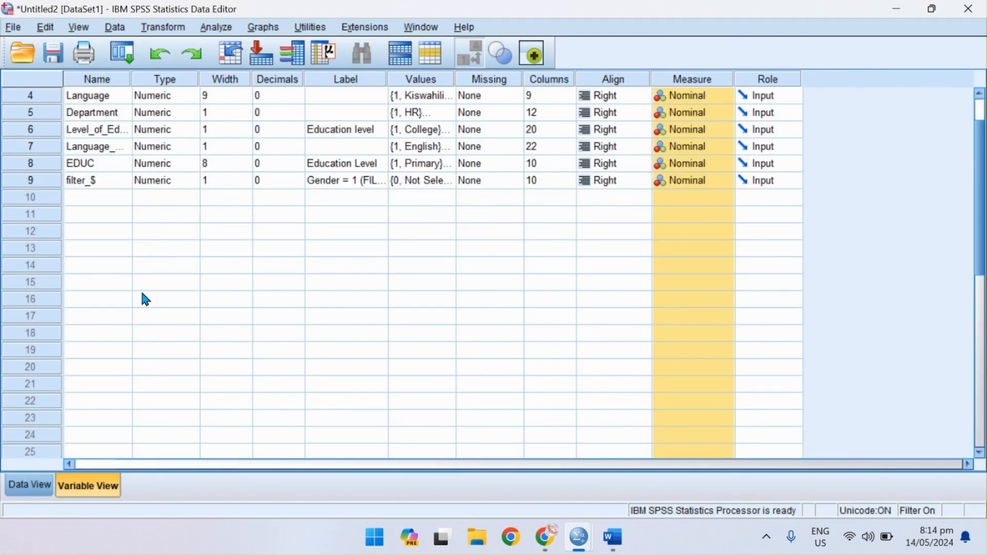
{"action": "scroll", "coordinate": [141, 297], "scroll_direction": "up", "scroll_amount": 1}
{"action": "left_click", "coordinate": [47, 487]}
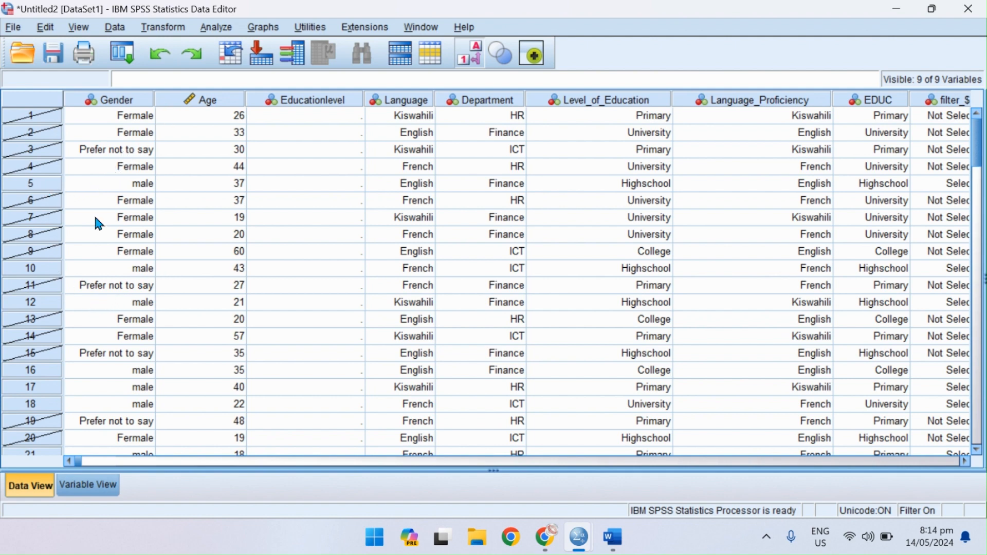
Run a Frequencies analysis with a frequency table for the Gender variable.
{"action": "left_click", "coordinate": [211, 31]}
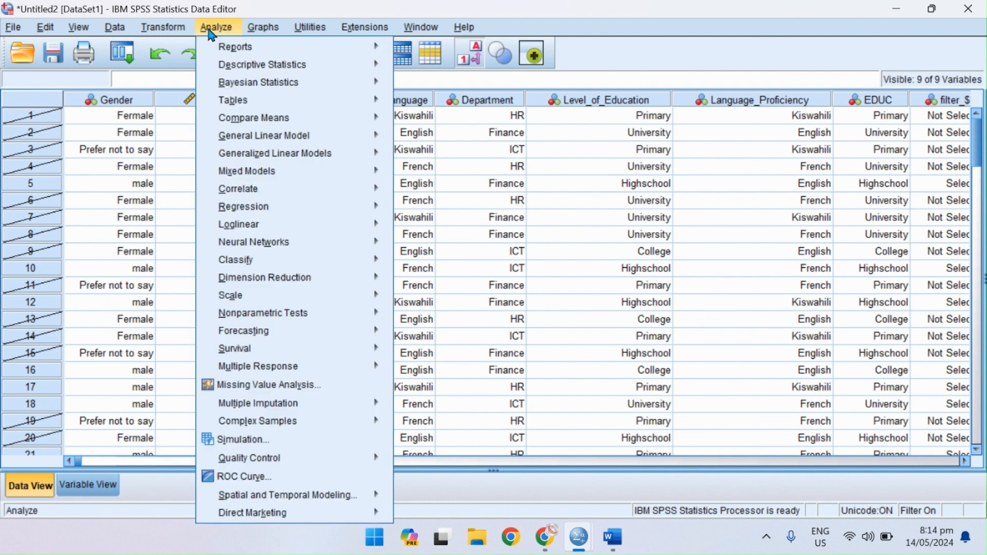
{"action": "mouse_move", "coordinate": [251, 71]}
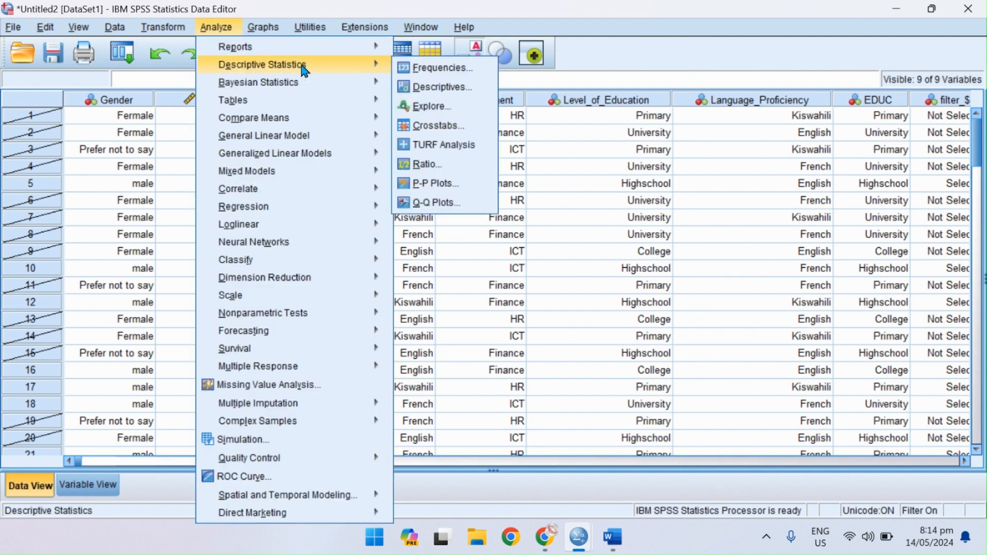
{"action": "left_click", "coordinate": [432, 68]}
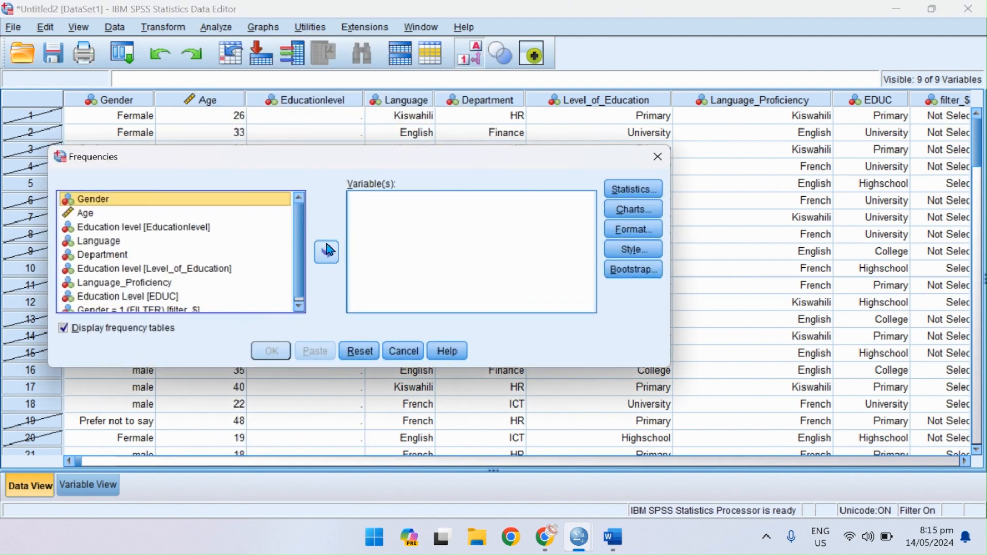
{"action": "left_click", "coordinate": [326, 252]}
{"action": "left_click", "coordinate": [267, 351]}
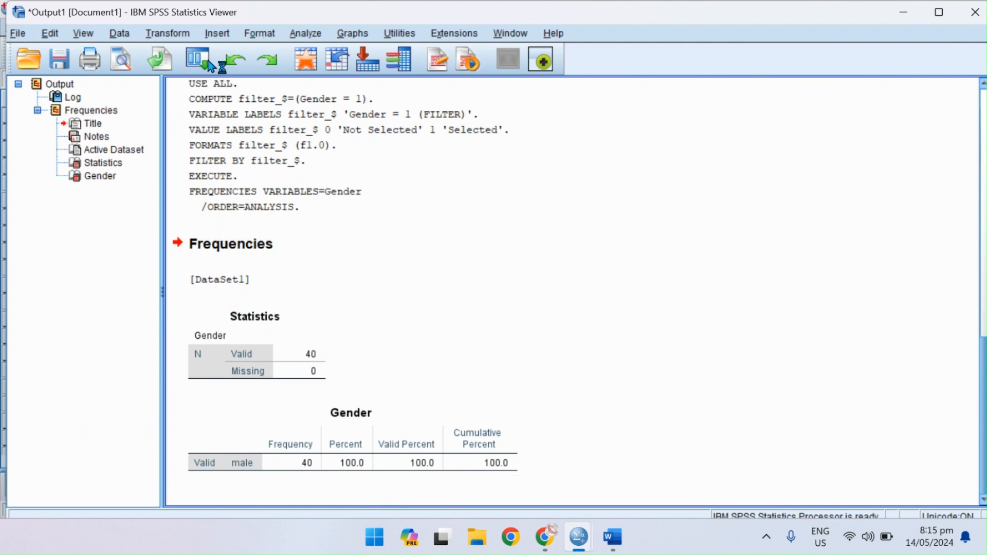
Return to the dataset from the output and check the filtered cases through to the last row.
{"action": "left_click", "coordinate": [305, 59]}
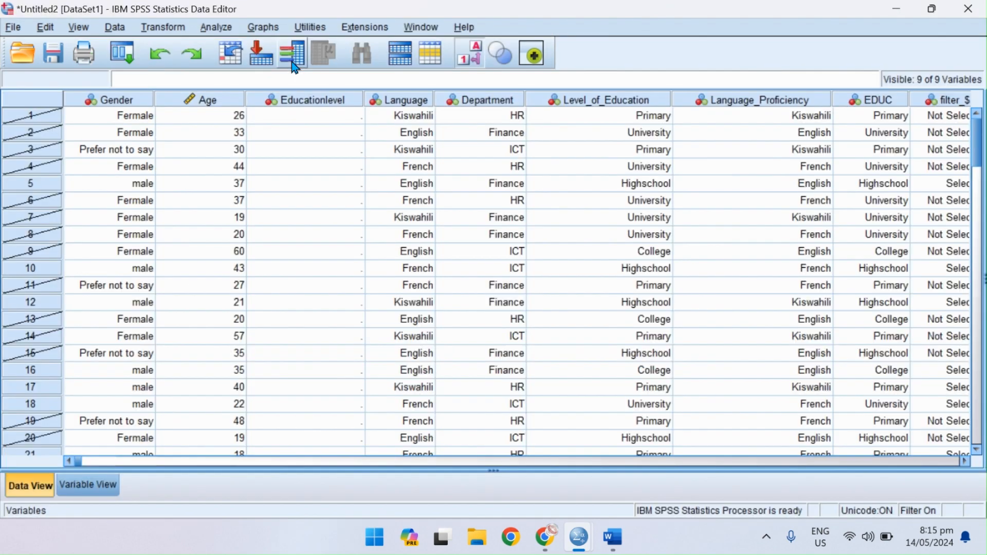
{"action": "scroll", "coordinate": [199, 403], "scroll_direction": "down", "scroll_amount": 20}
{"action": "scroll", "coordinate": [198, 397], "scroll_direction": "down", "scroll_amount": 4}
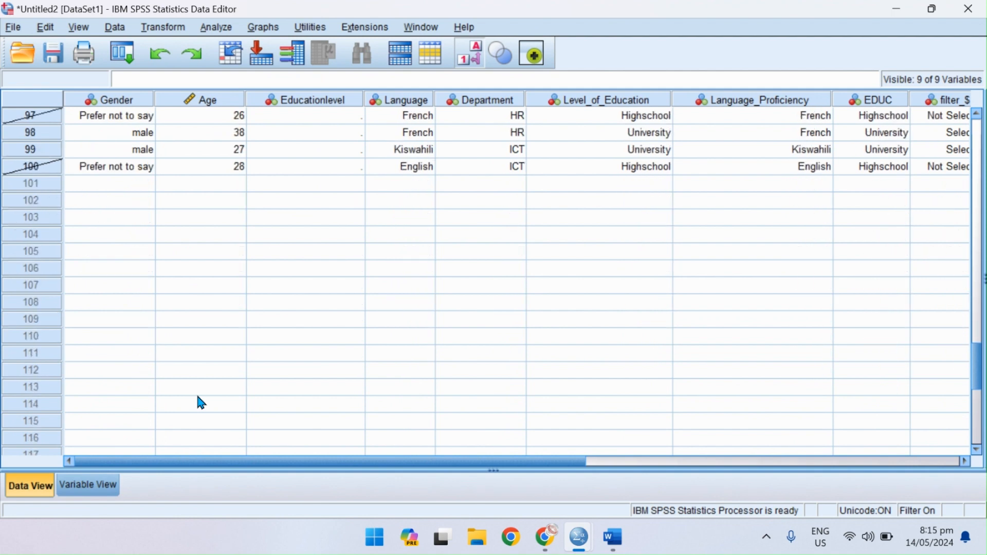
{"action": "scroll", "coordinate": [195, 398], "scroll_direction": "up", "scroll_amount": 20}
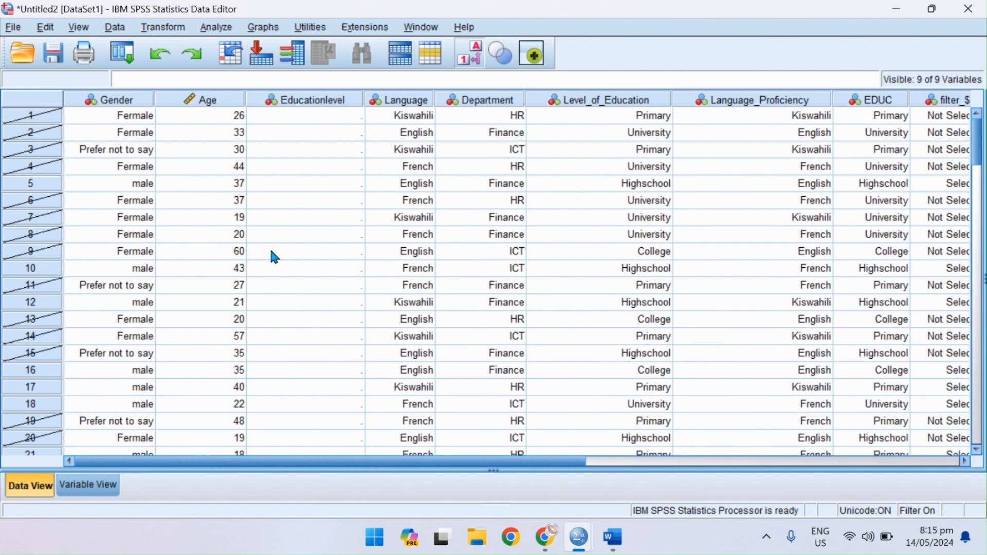
Run a Descriptives analysis on the Age variable for the filtered cases.
{"action": "left_click", "coordinate": [216, 27]}
{"action": "mouse_move", "coordinate": [266, 71]}
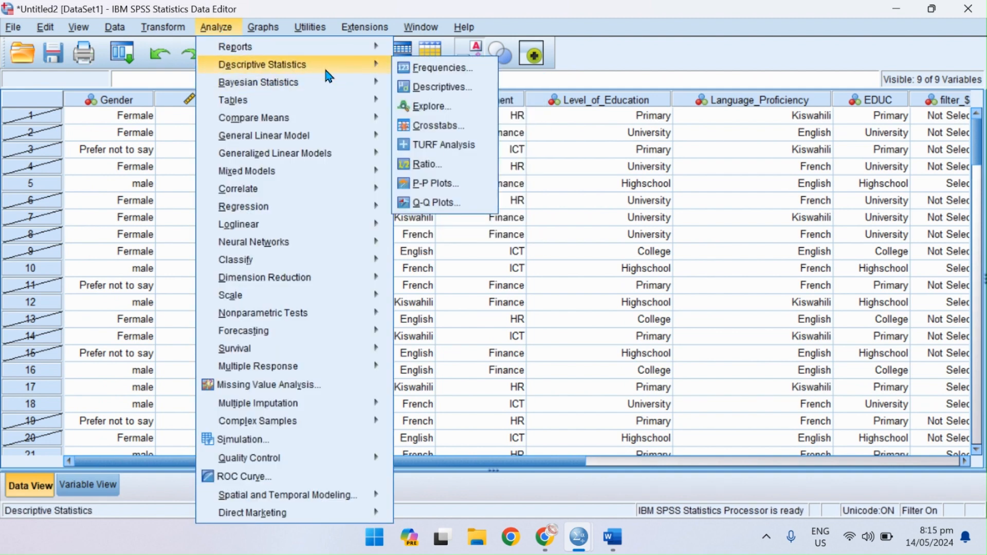
{"action": "left_click", "coordinate": [471, 88]}
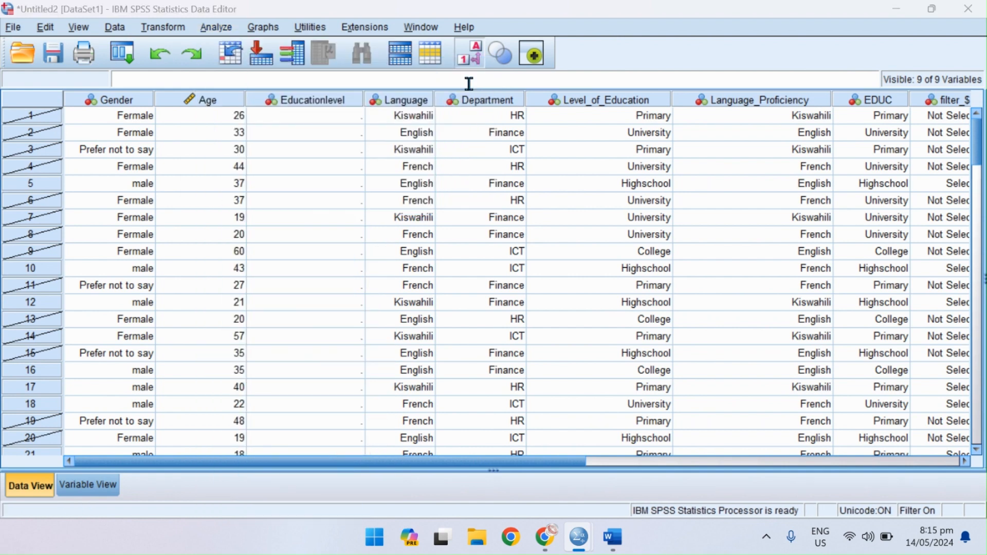
{"action": "left_click", "coordinate": [295, 226]}
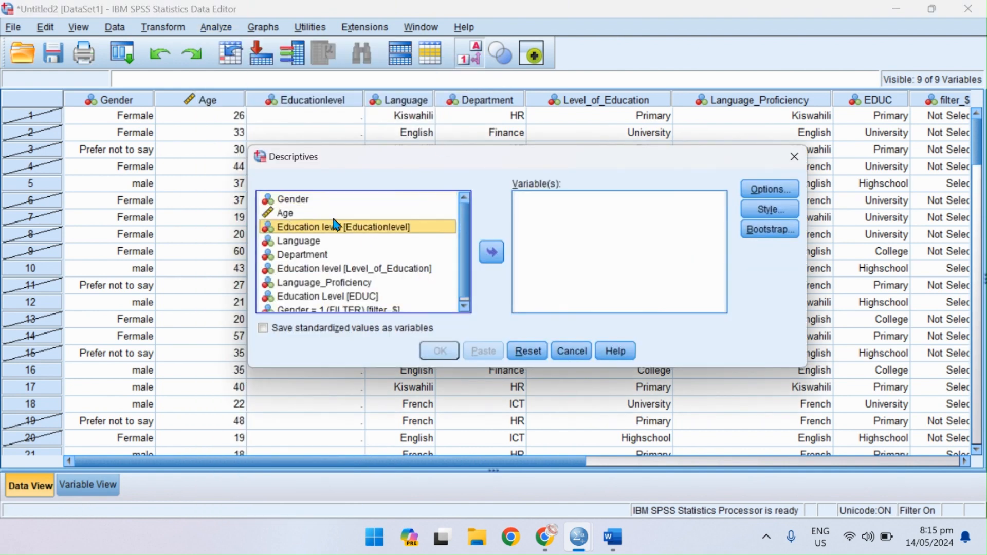
{"action": "left_click", "coordinate": [305, 213]}
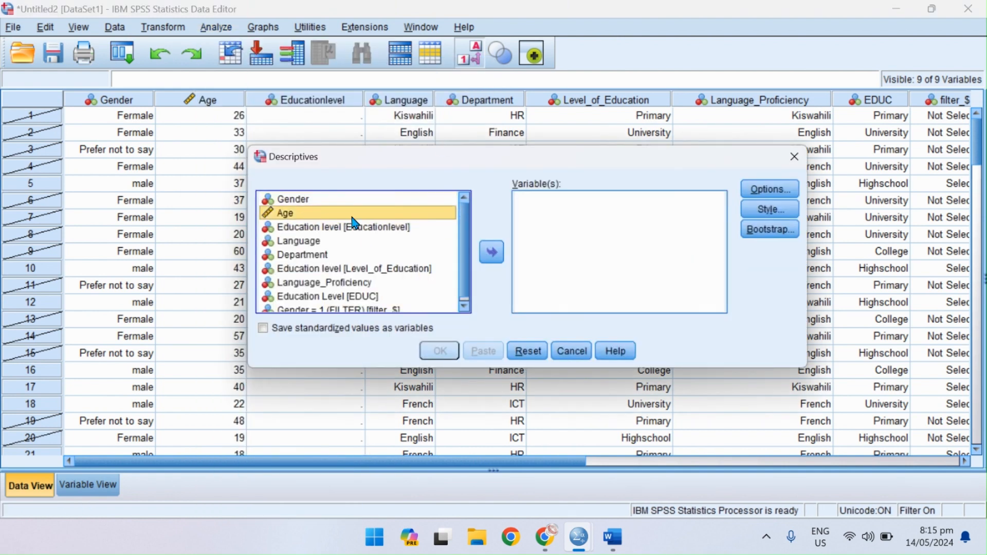
{"action": "left_click", "coordinate": [496, 259]}
{"action": "left_click", "coordinate": [438, 351]}
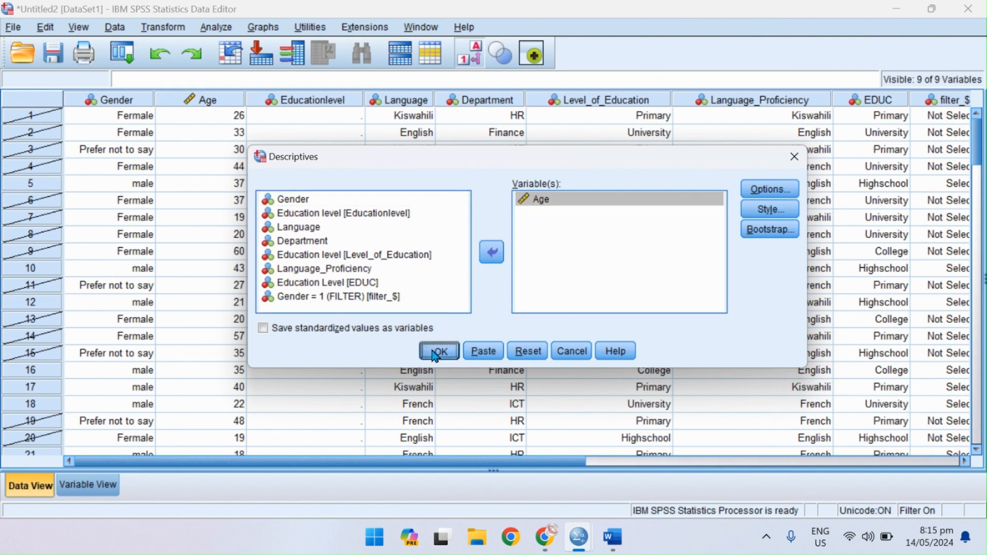
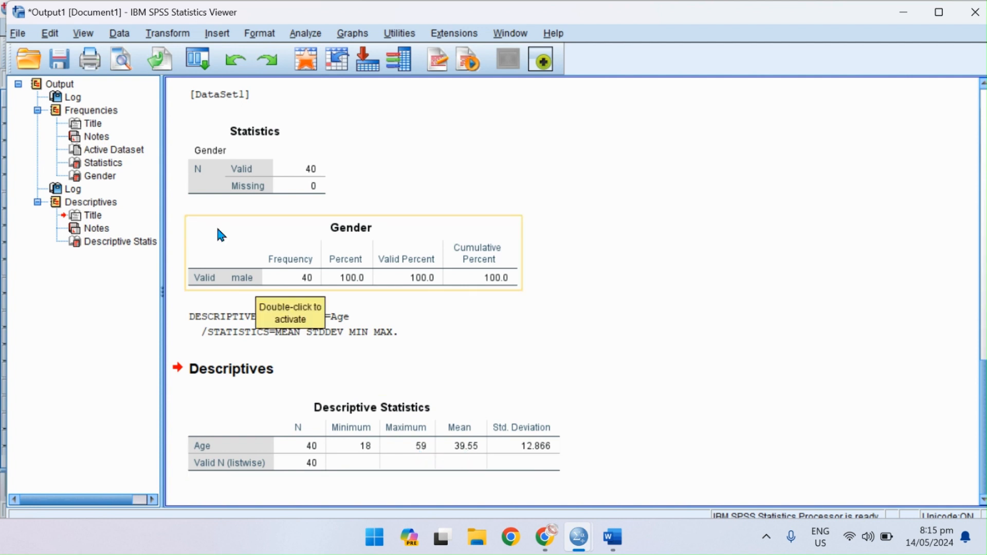
Review the Gender = 1 condition in Select Cases and reset the case selection settings.
{"action": "left_click", "coordinate": [129, 35]}
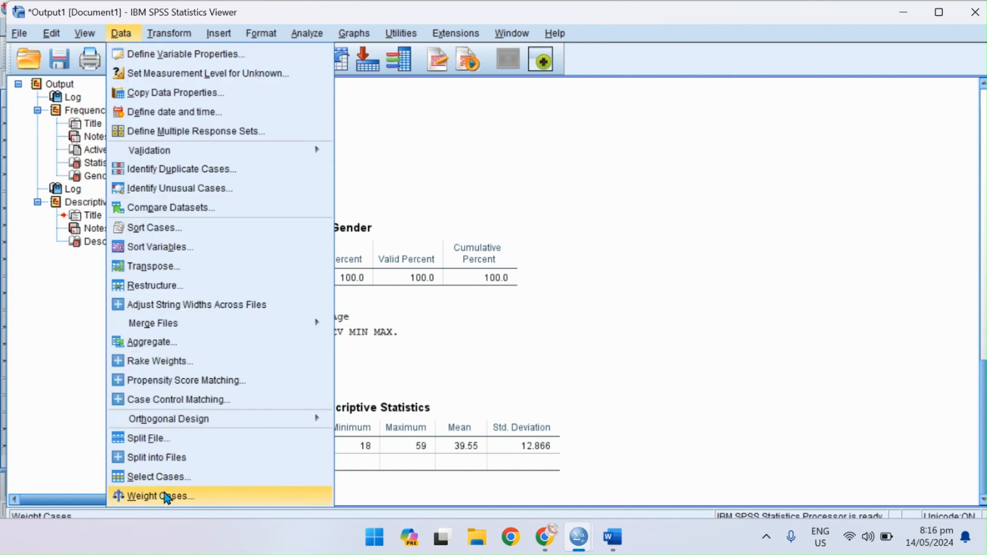
{"action": "left_click", "coordinate": [198, 476]}
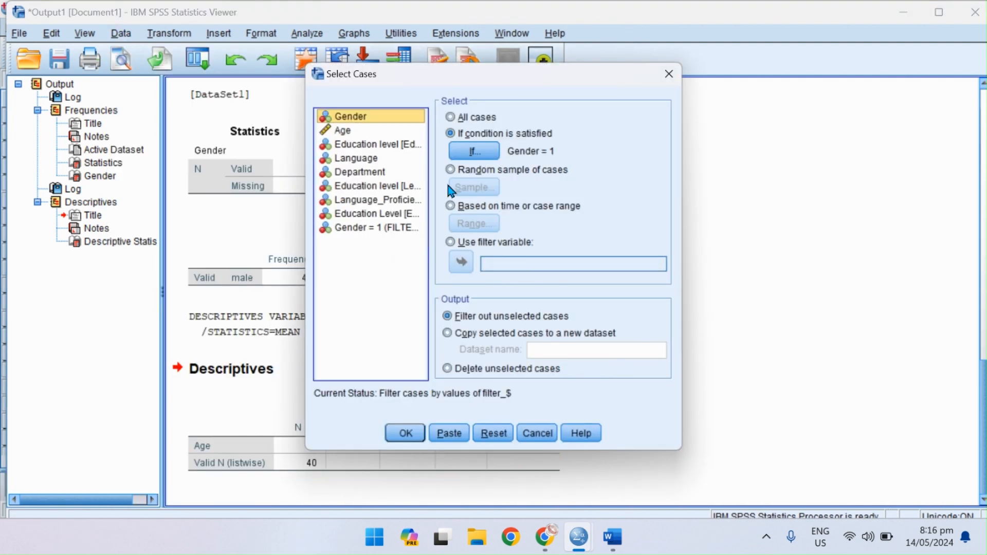
{"action": "left_click", "coordinate": [471, 152]}
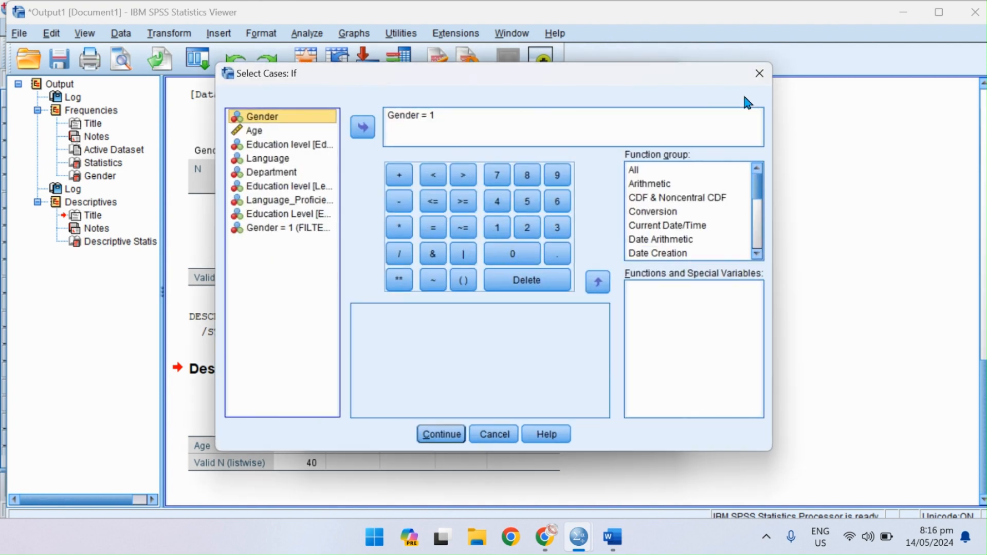
{"action": "left_click", "coordinate": [491, 434]}
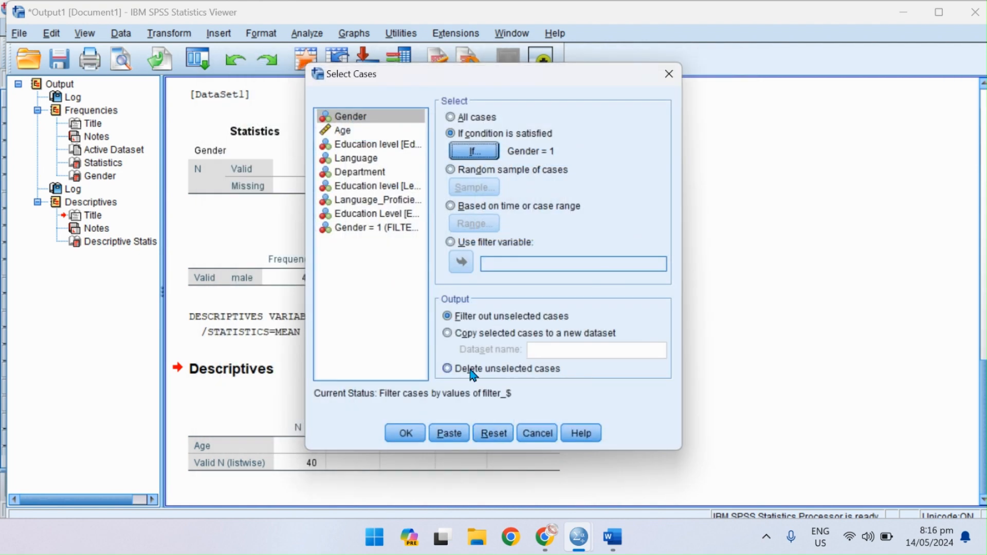
{"action": "left_click", "coordinate": [483, 436]}
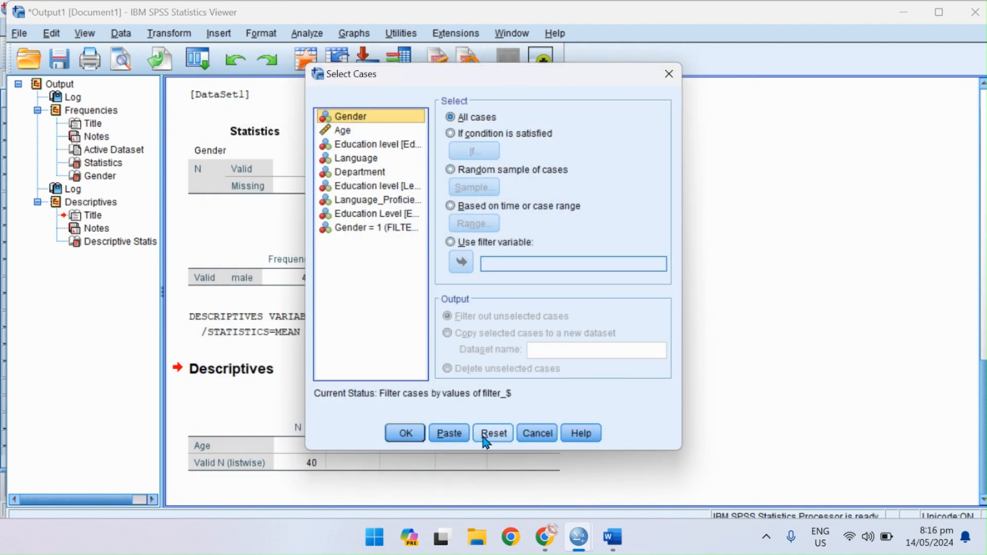
Select the cases that satisfy the condition Educationlevel = 2, filtering out the unselected cases.
{"action": "left_click", "coordinate": [506, 135]}
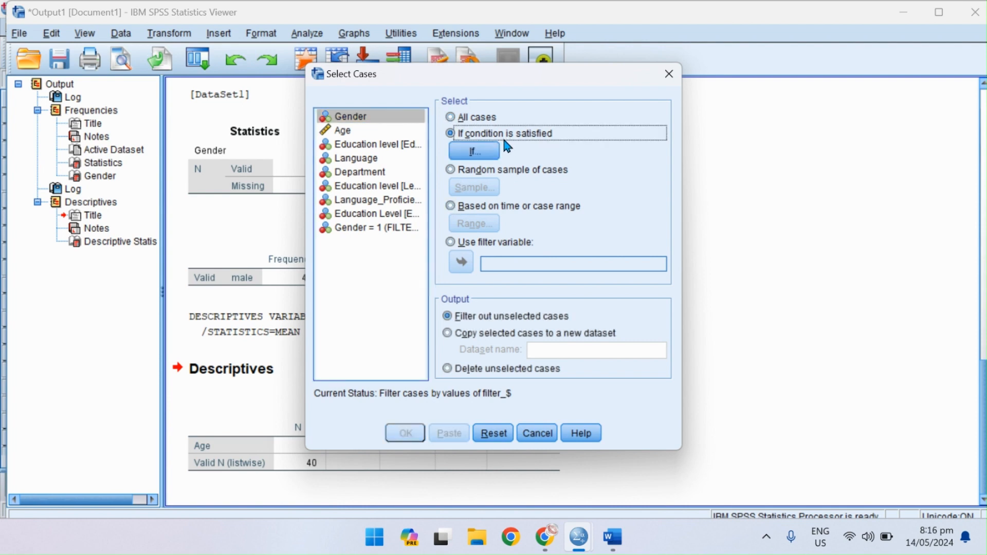
{"action": "left_click", "coordinate": [488, 151]}
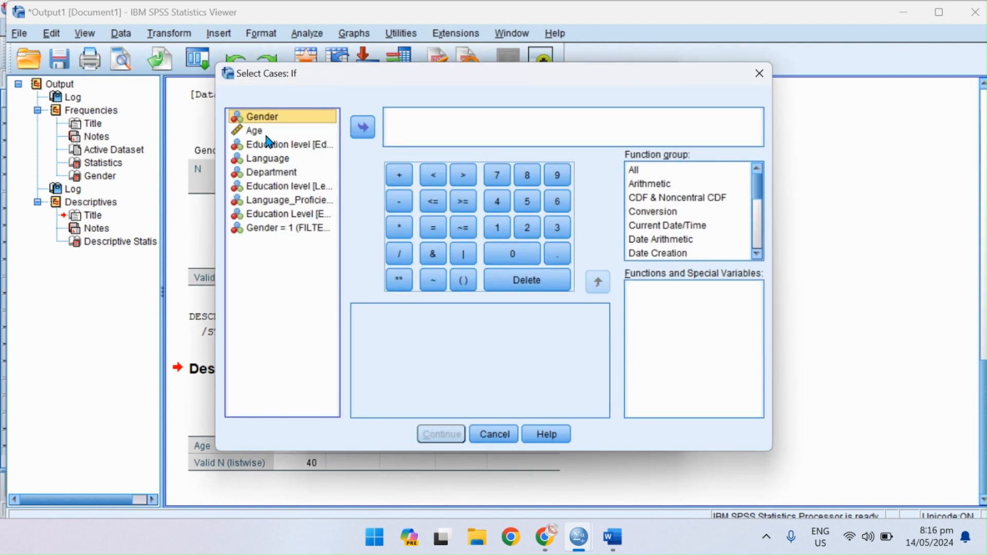
{"action": "left_click", "coordinate": [296, 147]}
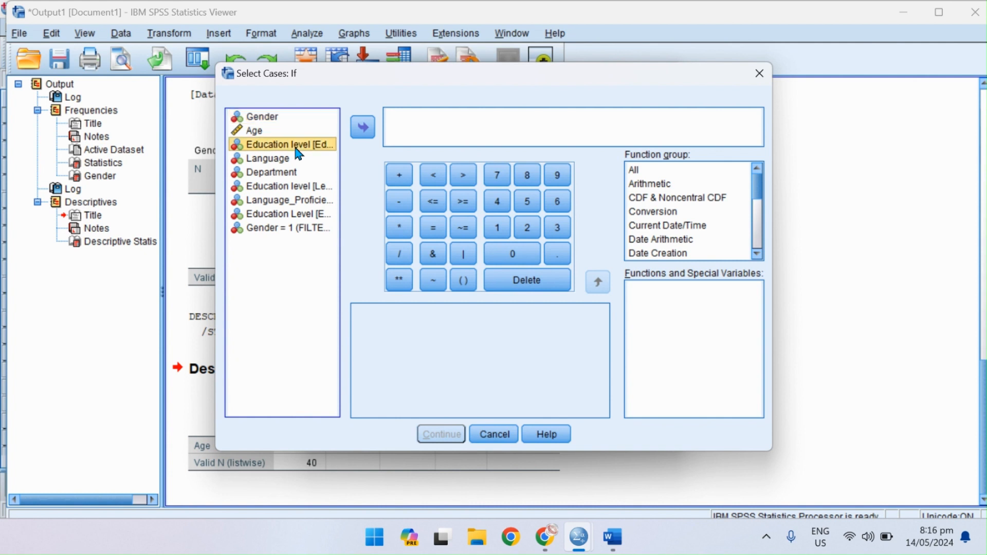
{"action": "left_click", "coordinate": [363, 127]}
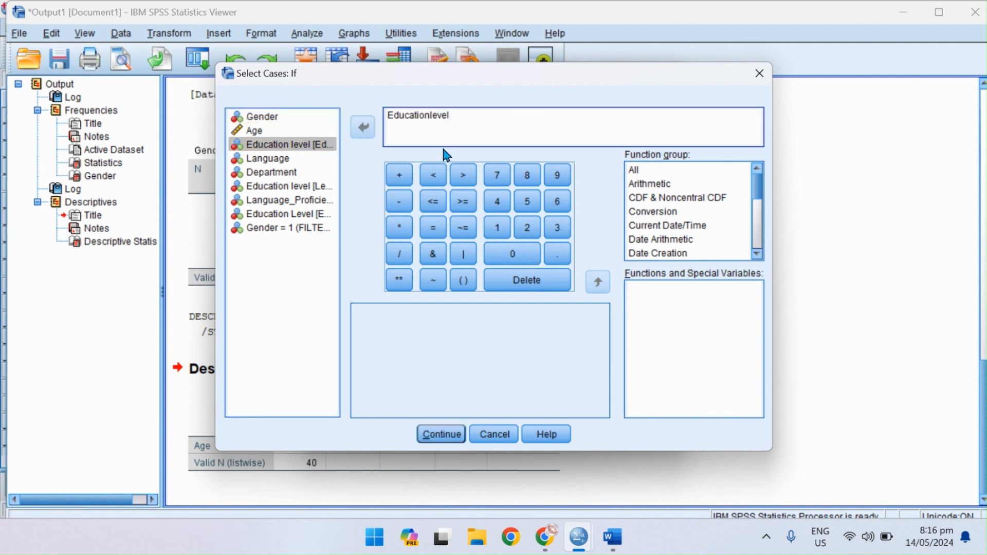
{"action": "left_click", "coordinate": [436, 234]}
{"action": "left_click", "coordinate": [529, 230]}
{"action": "left_click", "coordinate": [441, 434]}
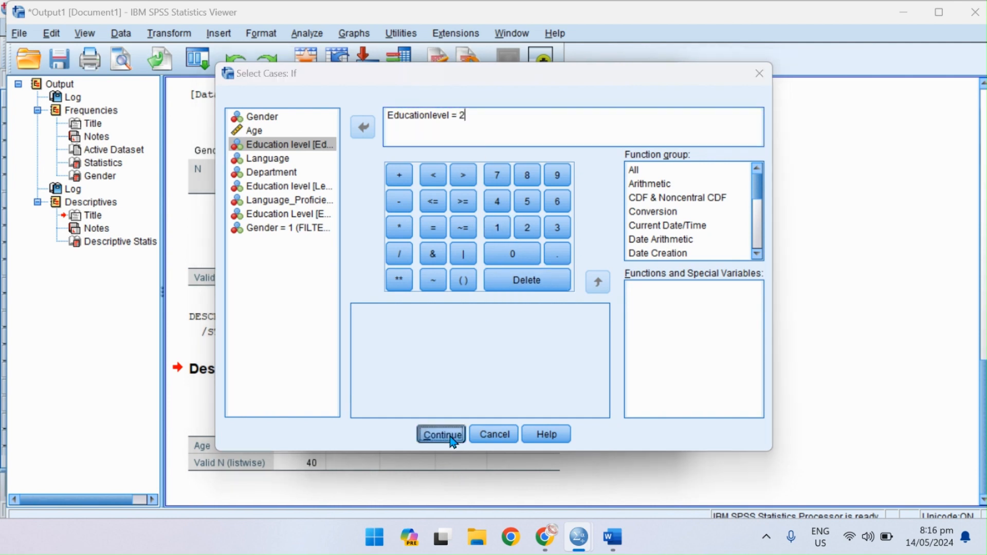
{"action": "left_click", "coordinate": [402, 435]}
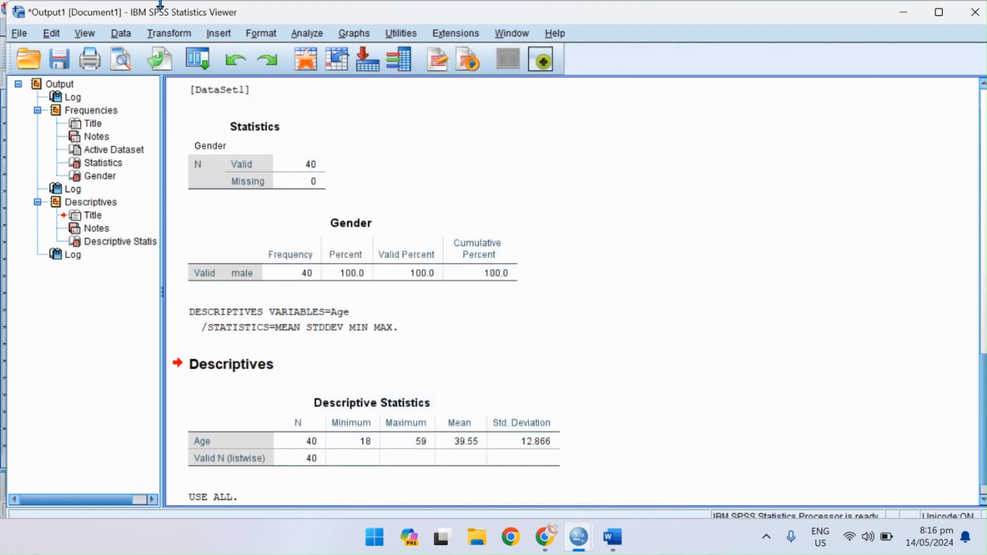
Try to run a Frequencies analysis with a frequency table for Gender on the cases filtered by Educationlevel = 2.
{"action": "left_click", "coordinate": [193, 62]}
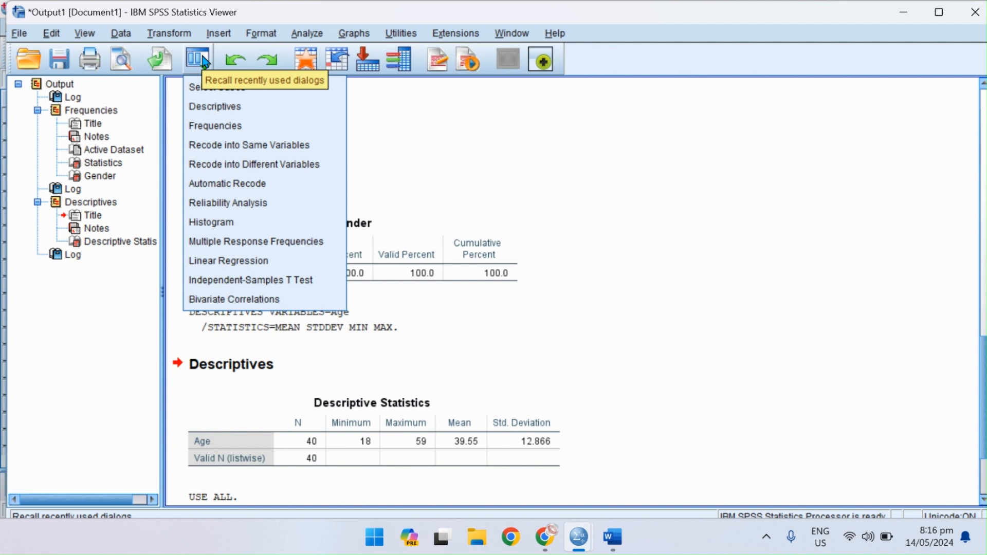
{"action": "left_click", "coordinate": [224, 125]}
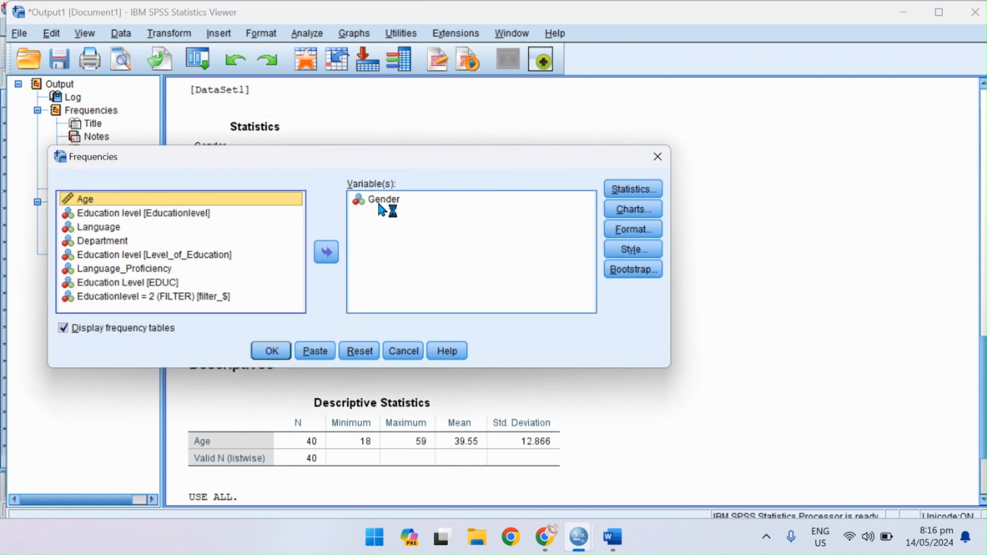
{"action": "left_click", "coordinate": [274, 349]}
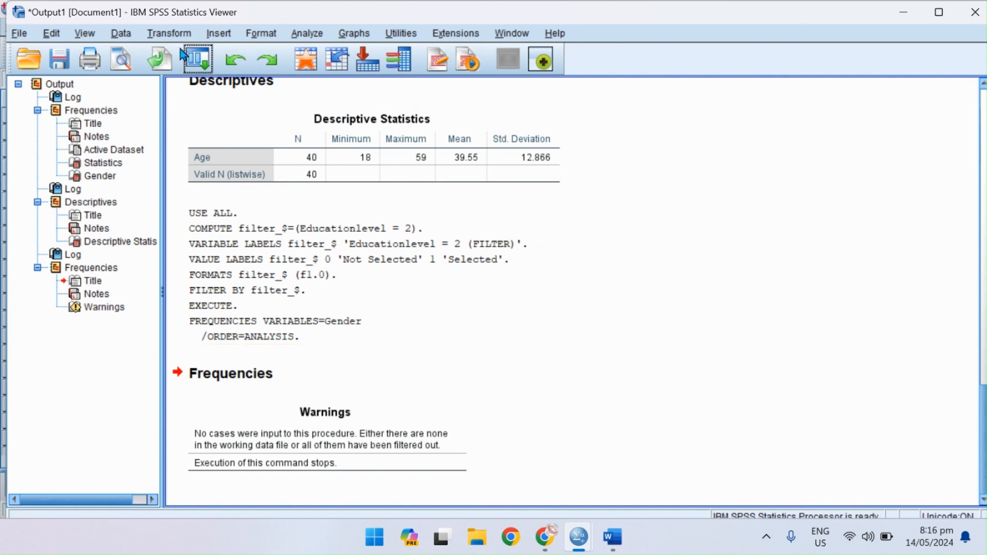
Reset the Frequencies settings and try to run a frequency table for the Education level [Educationlevel] variable.
{"action": "left_click", "coordinate": [220, 34]}
{"action": "left_click", "coordinate": [307, 35]}
{"action": "left_click", "coordinate": [307, 34]}
{"action": "mouse_move", "coordinate": [326, 73]}
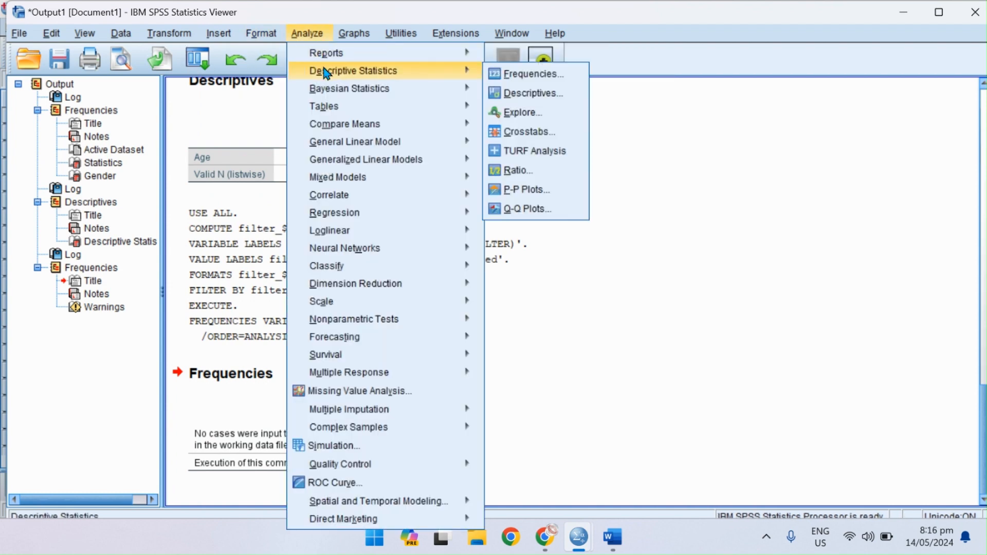
{"action": "left_click", "coordinate": [514, 74]}
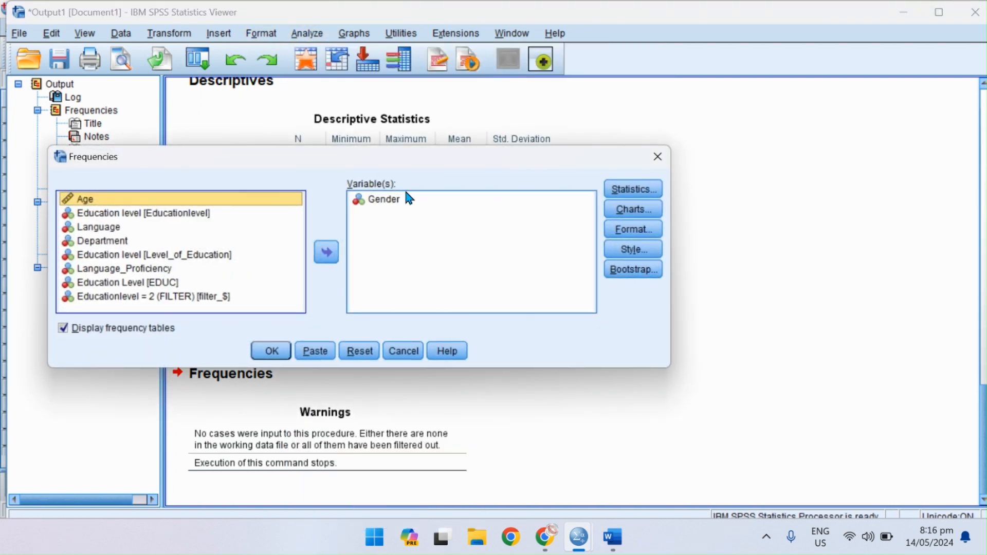
{"action": "left_click", "coordinate": [355, 352]}
{"action": "left_click", "coordinate": [138, 229]}
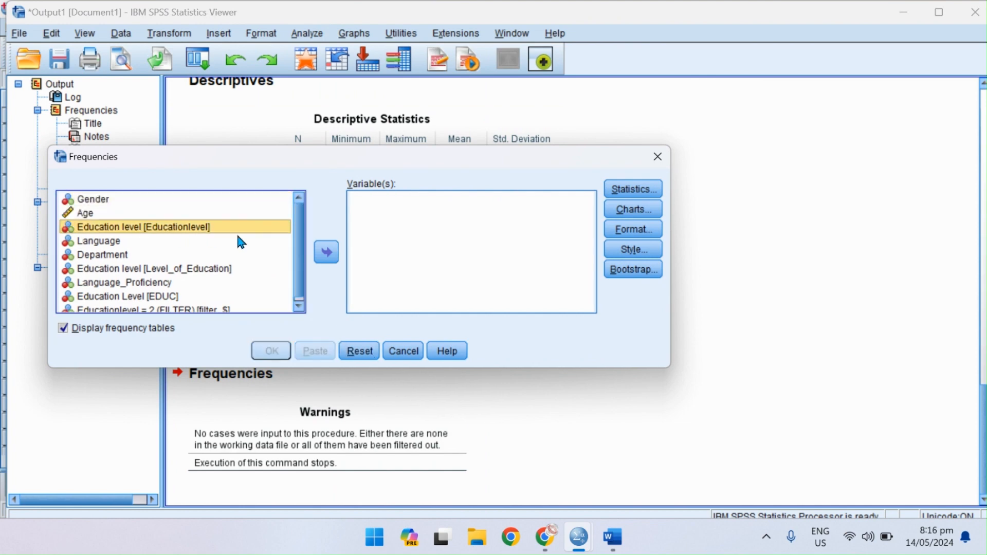
{"action": "left_click", "coordinate": [326, 252]}
{"action": "left_click", "coordinate": [271, 351]}
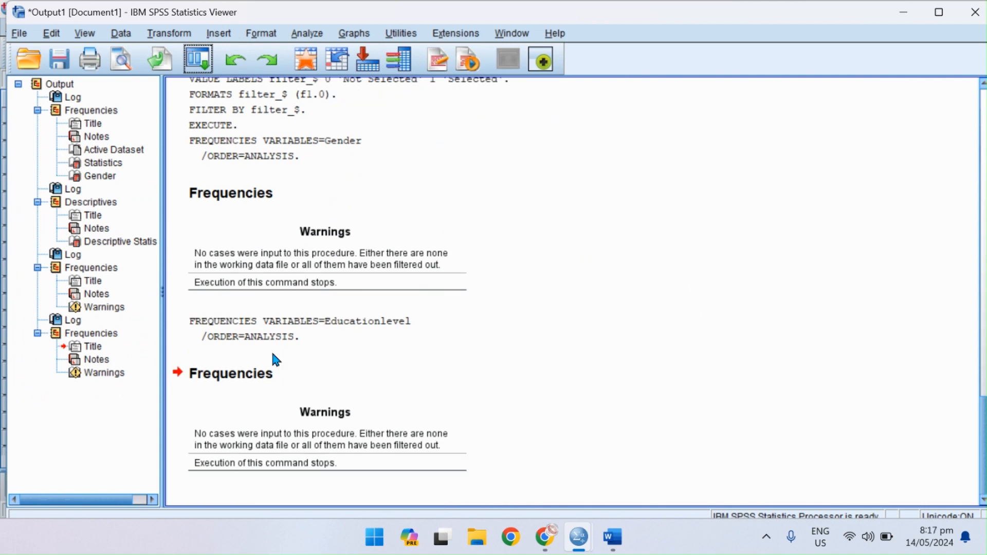
Return to the dataset, check its cases, and delete the empty Educationlevel variable.
{"action": "left_click", "coordinate": [314, 58]}
{"action": "scroll", "coordinate": [198, 232], "scroll_direction": "down", "scroll_amount": 20}
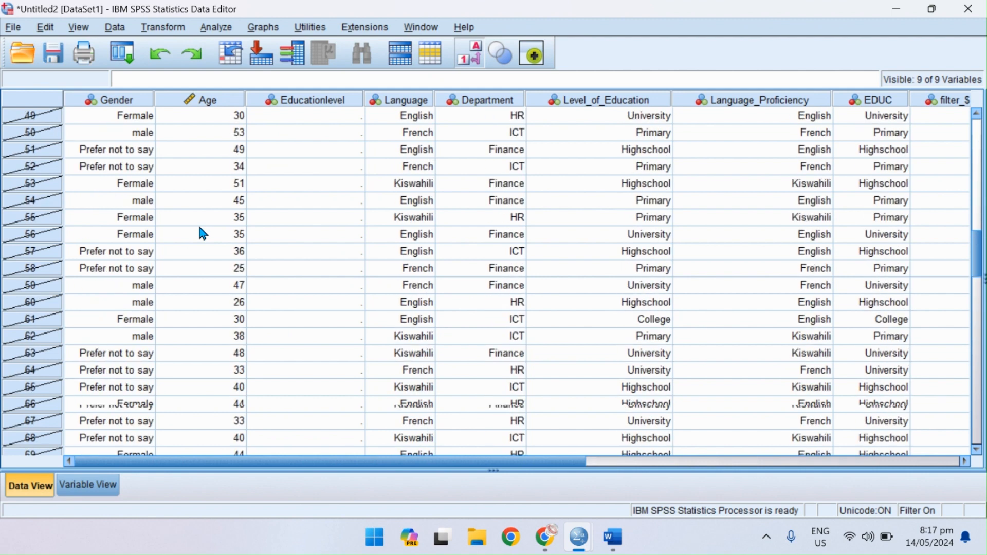
{"action": "scroll", "coordinate": [200, 229], "scroll_direction": "down", "scroll_amount": 2}
{"action": "scroll", "coordinate": [200, 229], "scroll_direction": "up", "scroll_amount": 13}
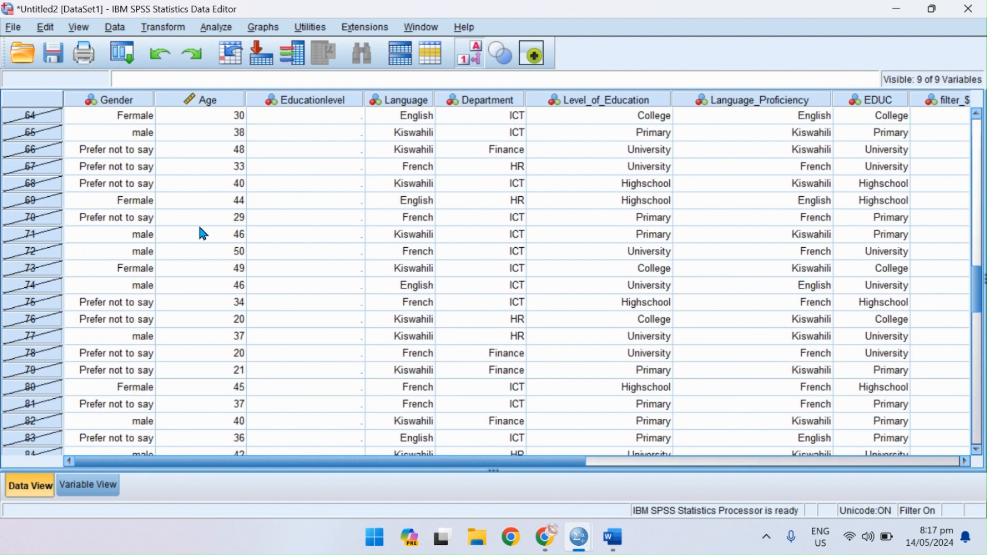
{"action": "scroll", "coordinate": [202, 232], "scroll_direction": "up", "scroll_amount": 2}
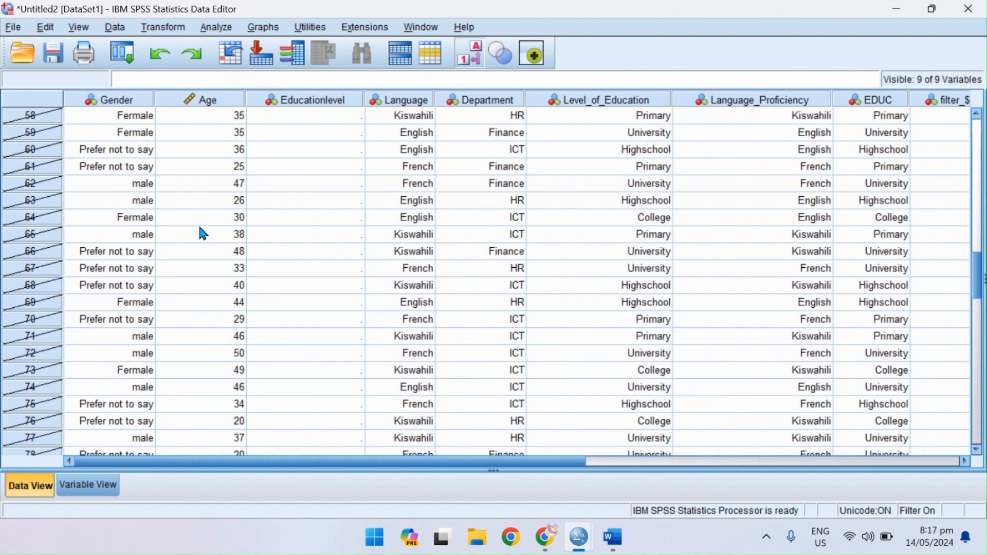
{"action": "left_click", "coordinate": [339, 106]}
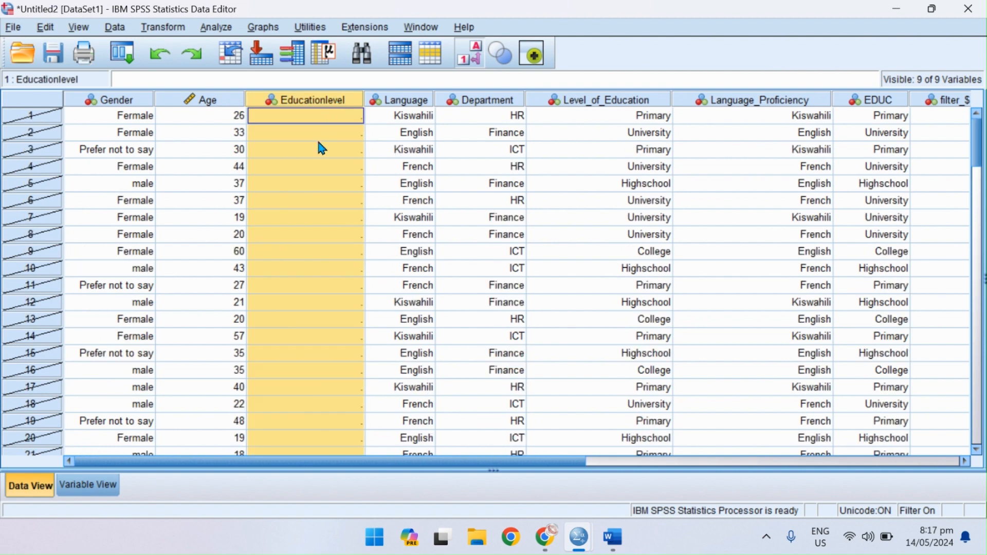
{"action": "right_click", "coordinate": [317, 95]}
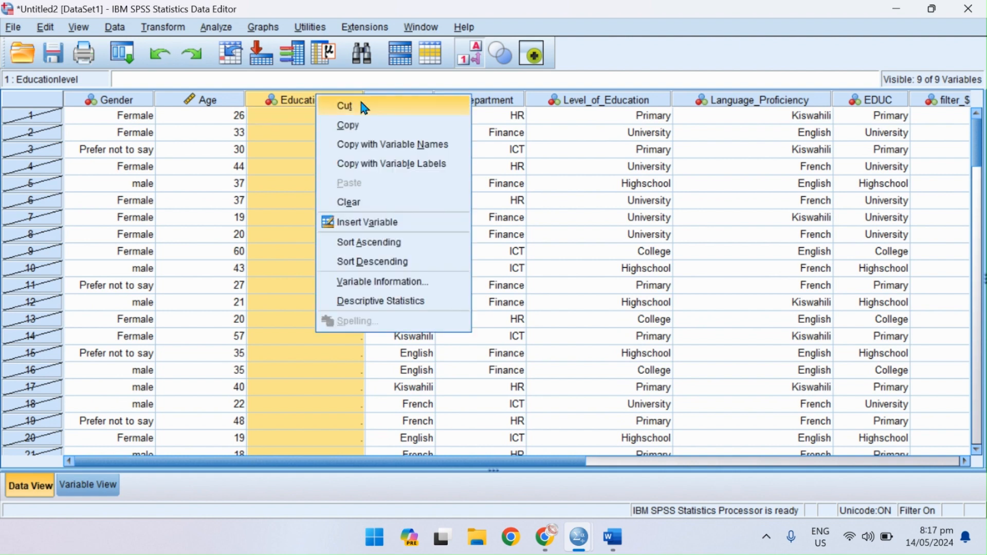
{"action": "left_click", "coordinate": [375, 202]}
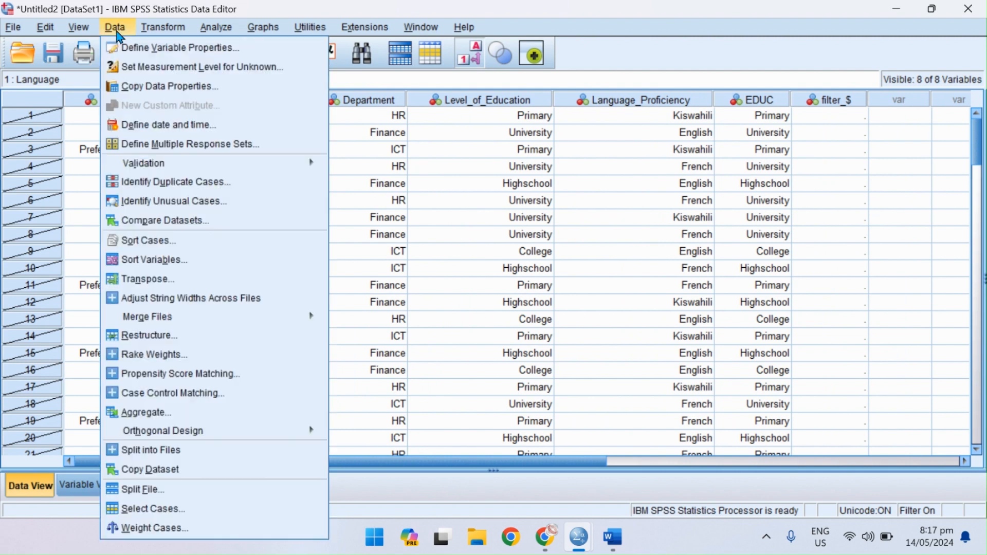
Change the Select Cases condition to Level_of_Education = 2 and apply it, filtering out the unselected cases.
{"action": "left_click", "coordinate": [118, 32]}
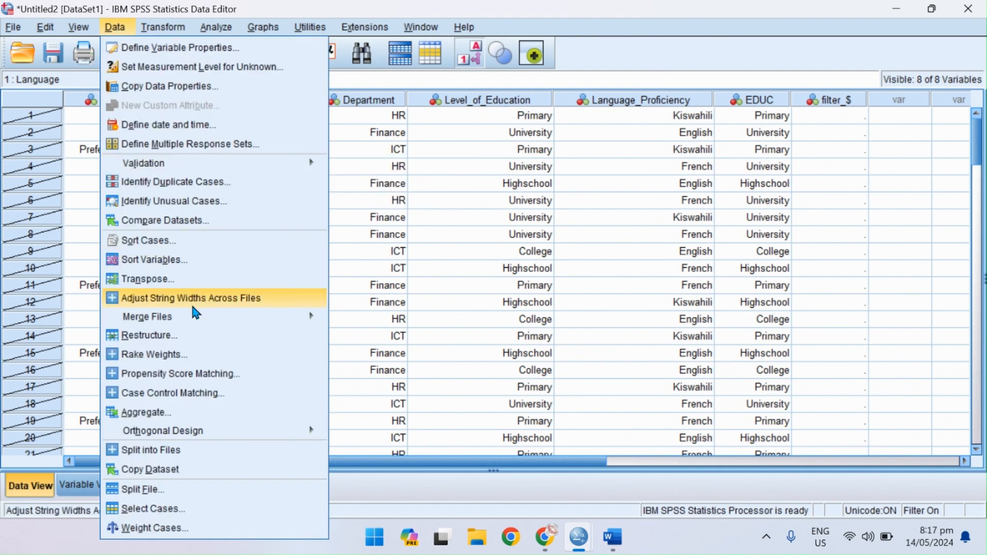
{"action": "left_click", "coordinate": [182, 514]}
{"action": "left_click", "coordinate": [473, 153]}
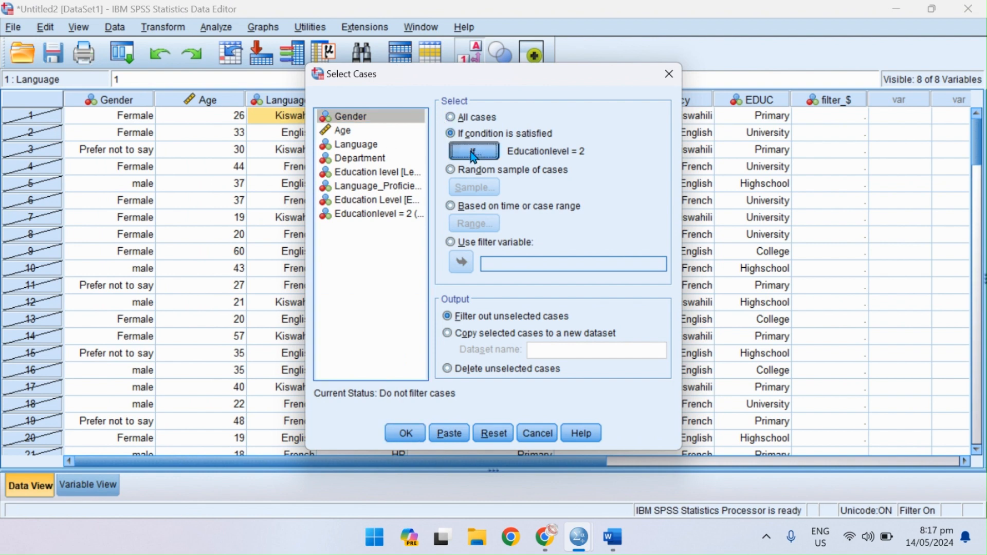
{"action": "left_click_drag", "start_coordinate": [450, 114], "coordinate": [384, 116]}
{"action": "left_click", "coordinate": [377, 123]}
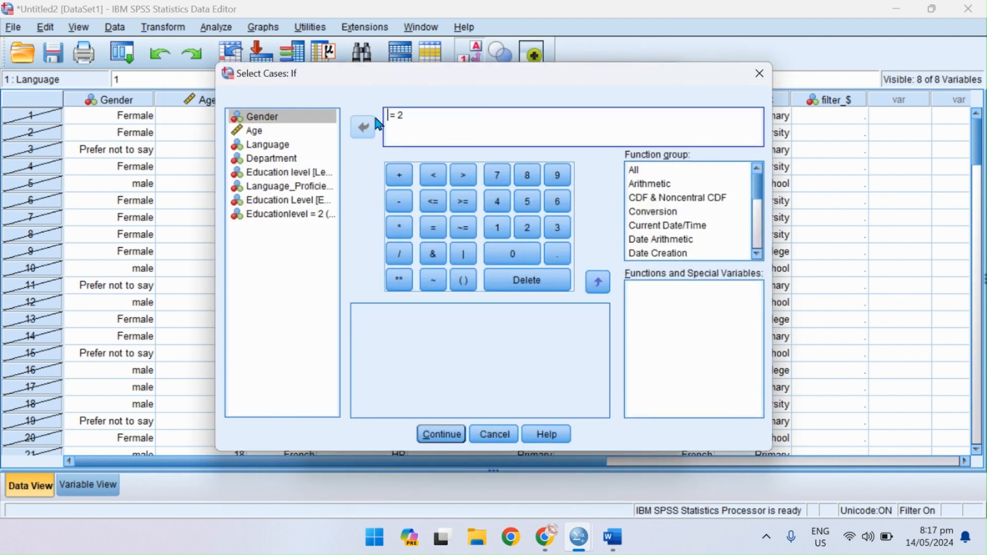
{"action": "left_click", "coordinate": [308, 172]}
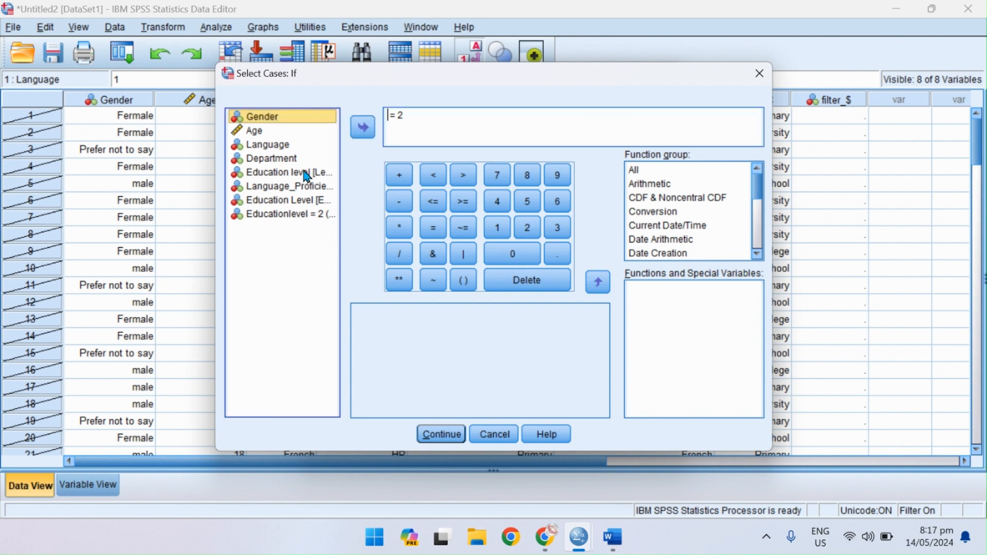
{"action": "left_click", "coordinate": [363, 128]}
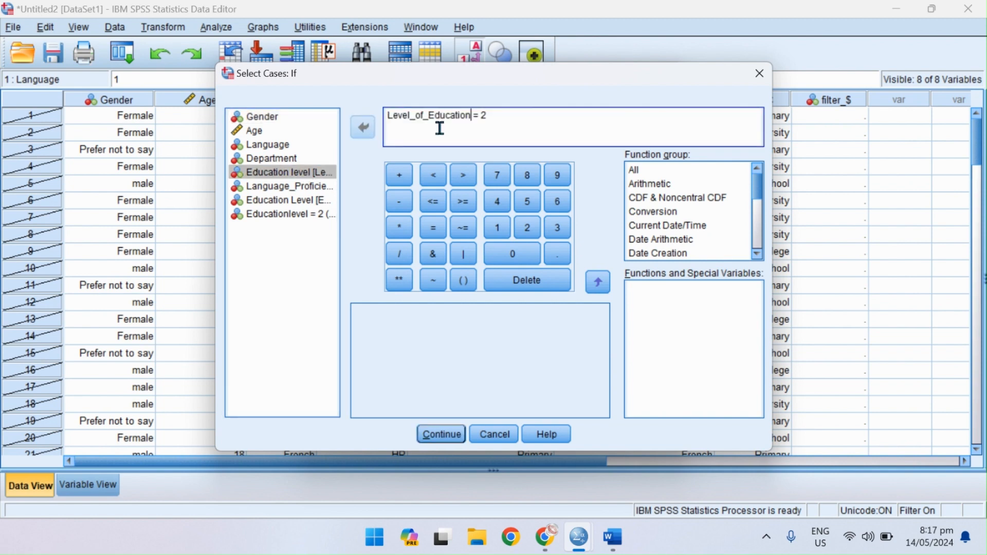
{"action": "left_click", "coordinate": [438, 434]}
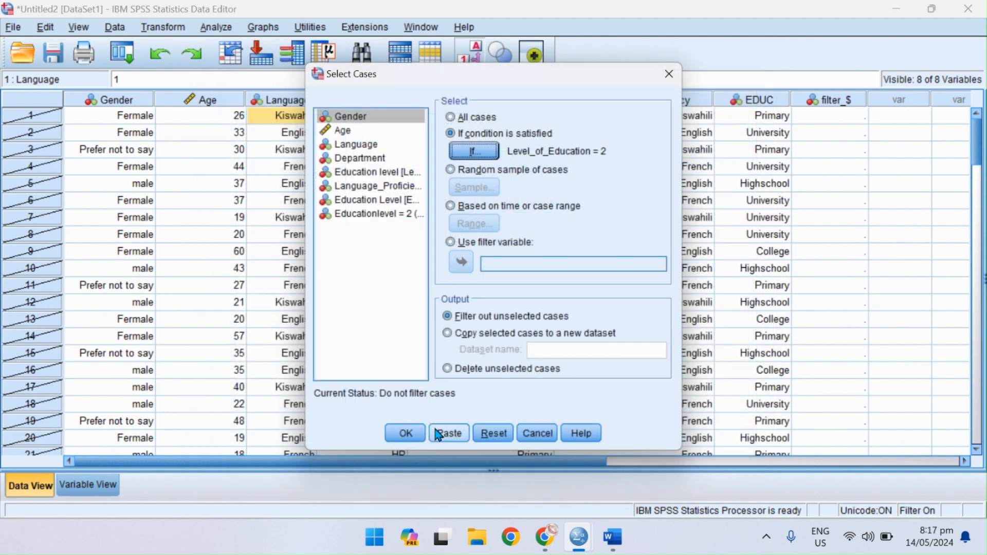
{"action": "left_click", "coordinate": [407, 436]}
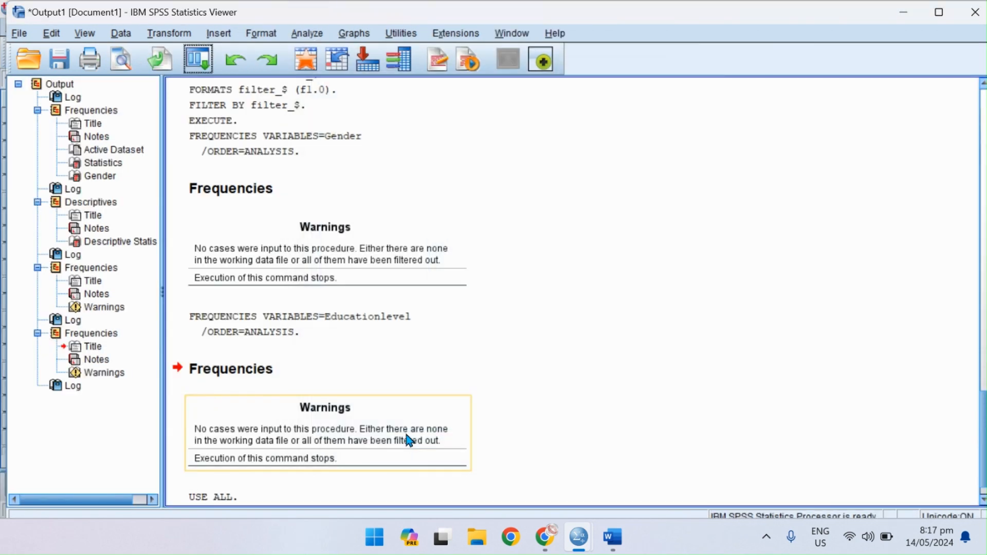
Run a Frequencies analysis on Gender for the cases filtered by Level_of_Education and inspect the resulting table.
{"action": "left_click", "coordinate": [211, 57]}
{"action": "left_click", "coordinate": [242, 105]}
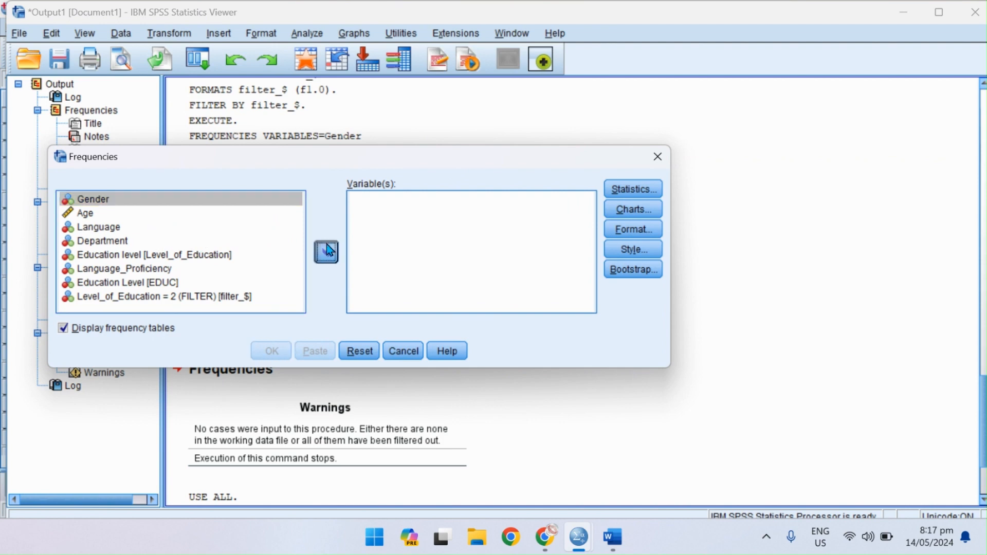
{"action": "left_click", "coordinate": [327, 250]}
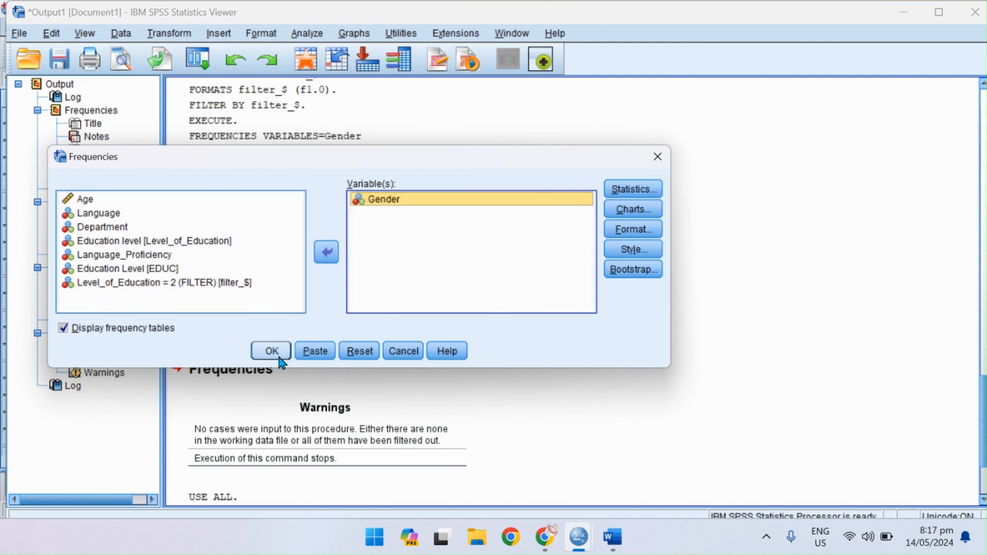
{"action": "left_click", "coordinate": [279, 359]}
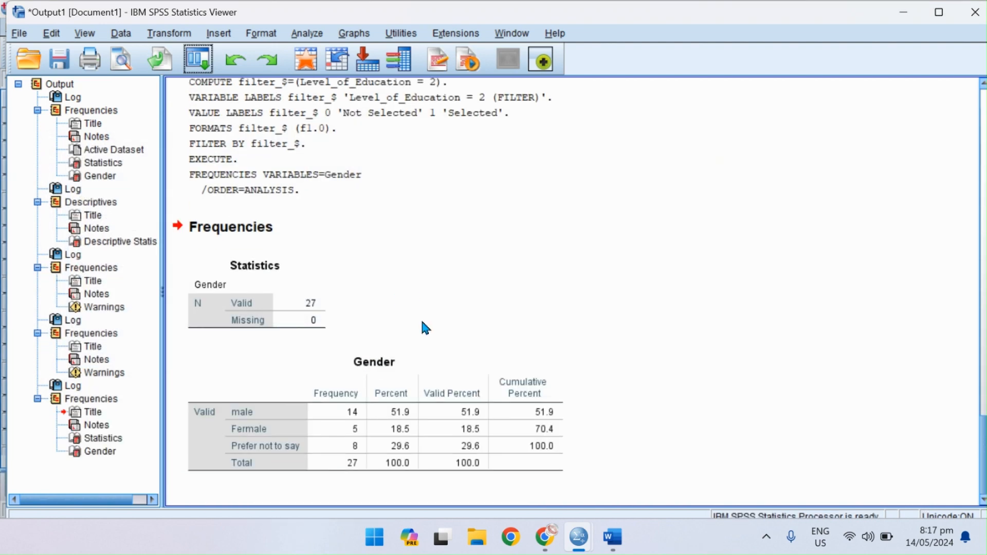
{"action": "left_click", "coordinate": [399, 428]}
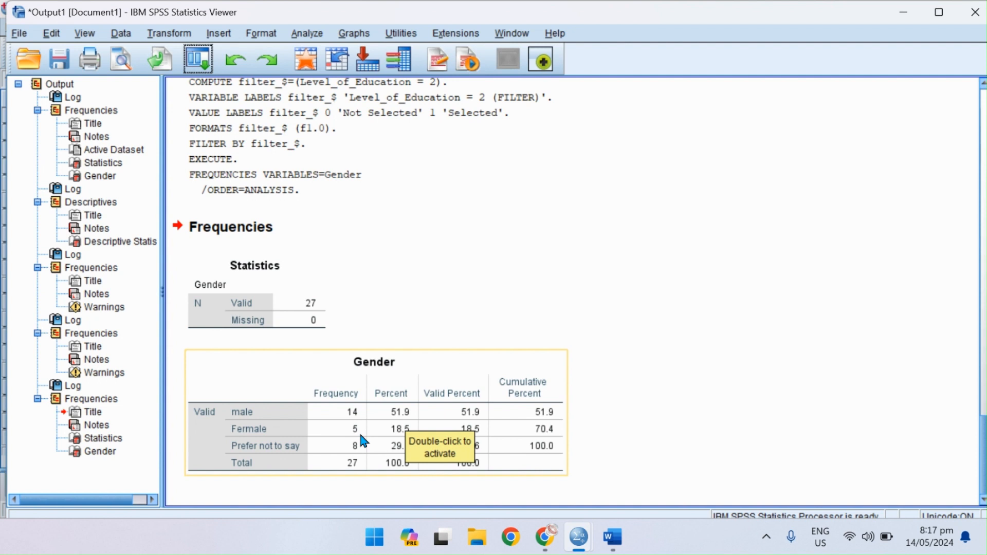
Reset the Frequencies settings and run a frequency table for Education level [Level_of_Education] on the filtered cases.
{"action": "left_click", "coordinate": [198, 60]}
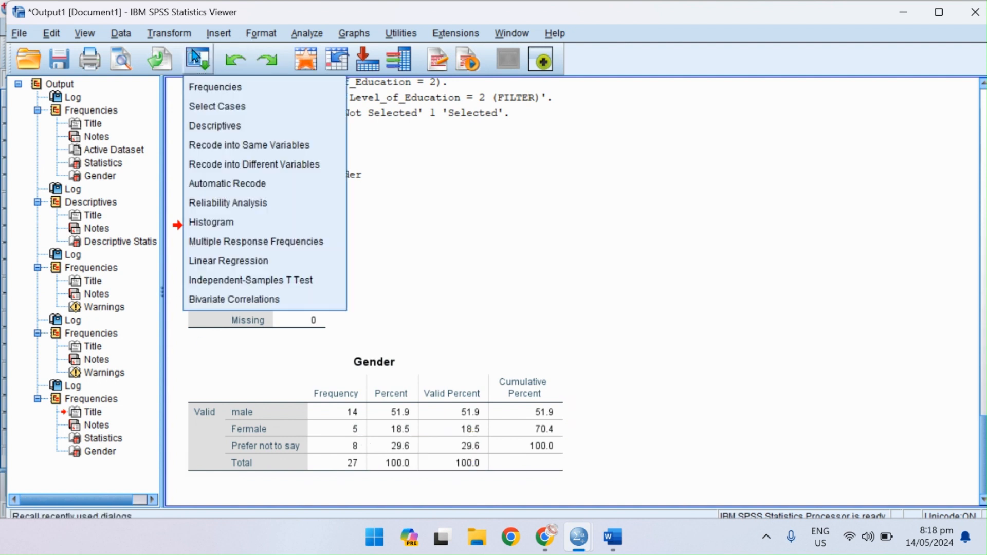
{"action": "left_click", "coordinate": [252, 86]}
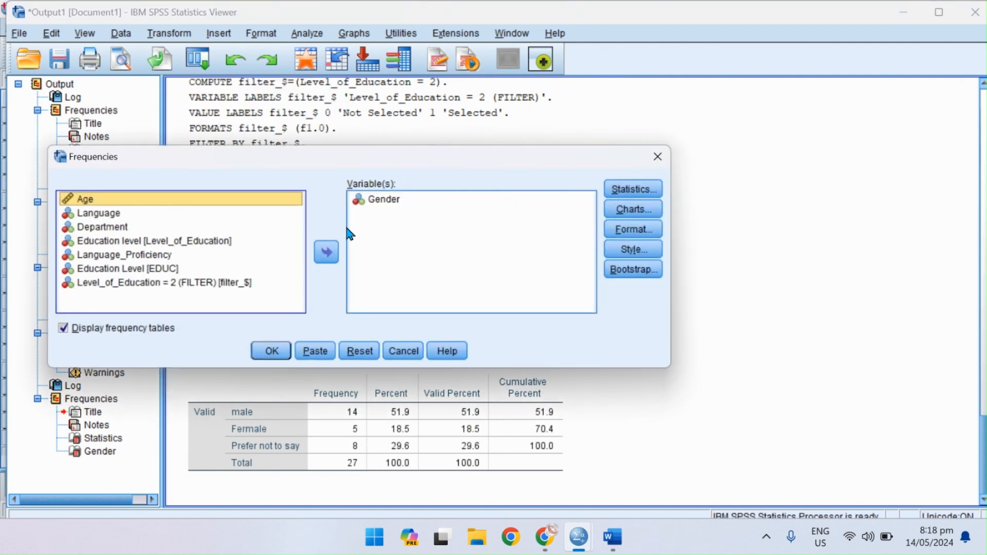
{"action": "left_click", "coordinate": [359, 351]}
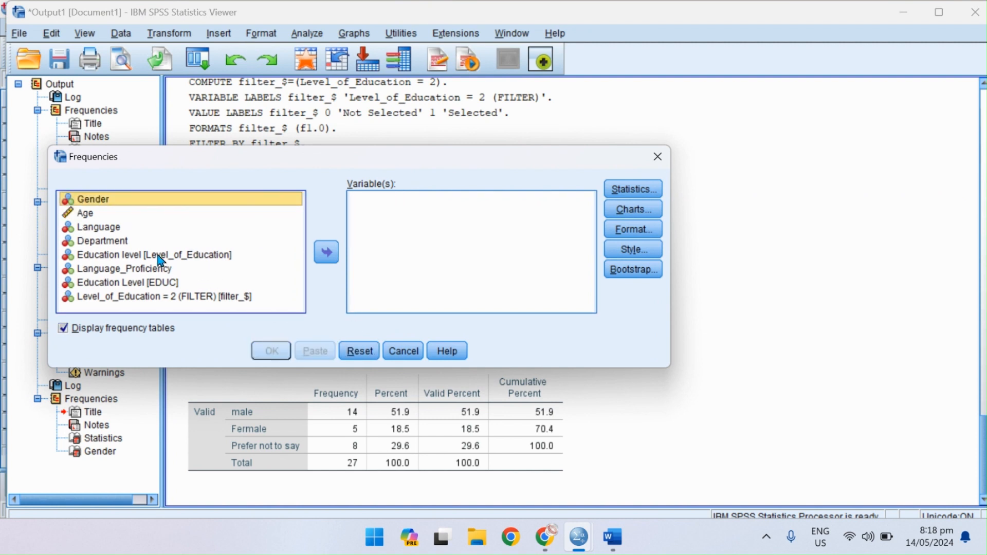
{"action": "left_click", "coordinate": [124, 260]}
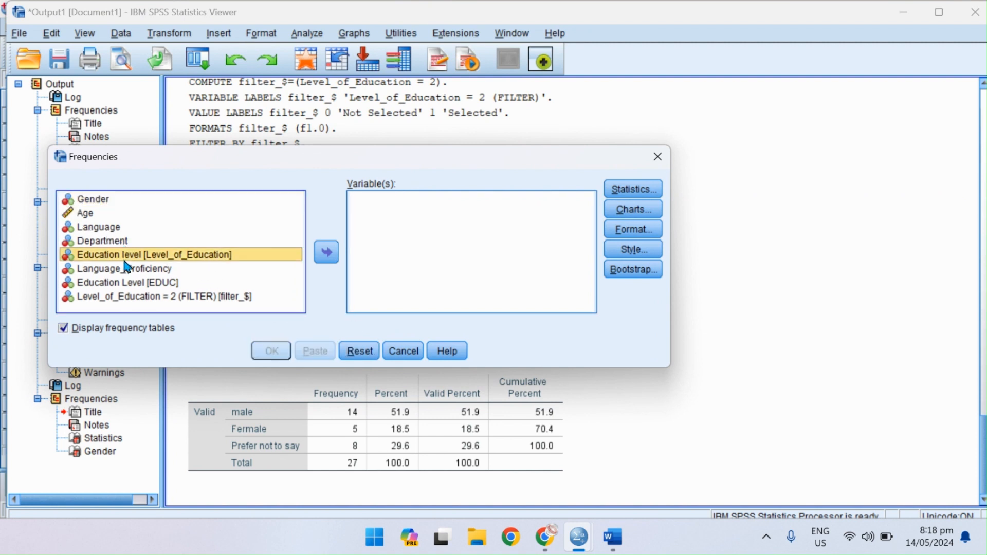
{"action": "left_click", "coordinate": [321, 255]}
{"action": "left_click", "coordinate": [270, 351]}
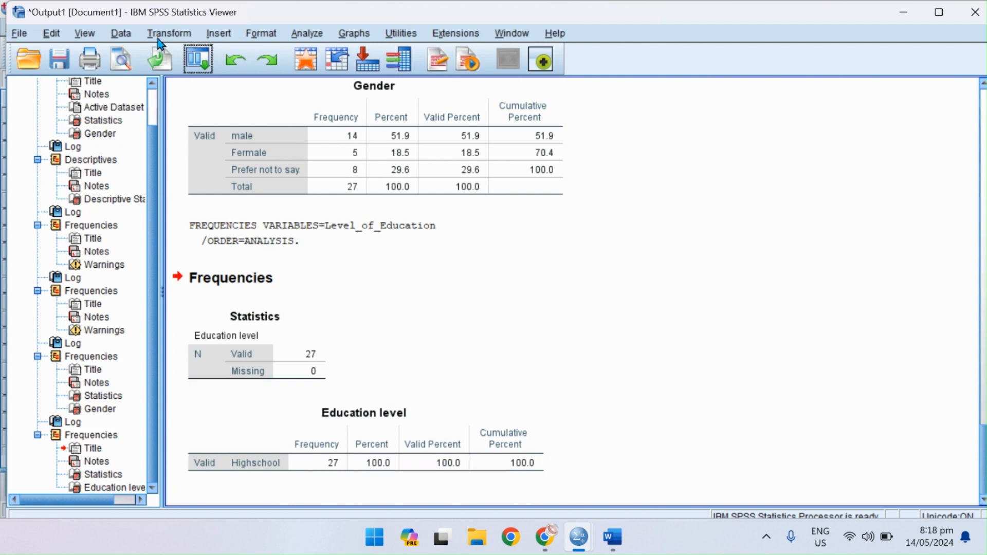
{"action": "scroll", "coordinate": [532, 410], "scroll_direction": "up", "scroll_amount": 3}
Switch to the Word notes to check the SELECT and SPLIT topics, return to the SPSS Data Editor and dismiss the Variable Type dialog.
{"action": "left_click", "coordinate": [604, 552]}
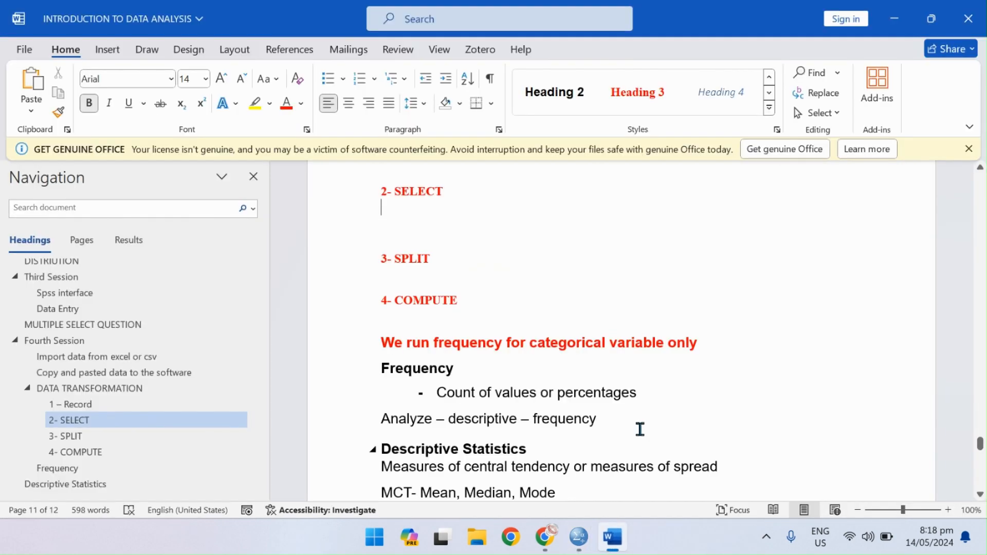
{"action": "left_click", "coordinate": [578, 537]}
{"action": "left_click", "coordinate": [617, 455]}
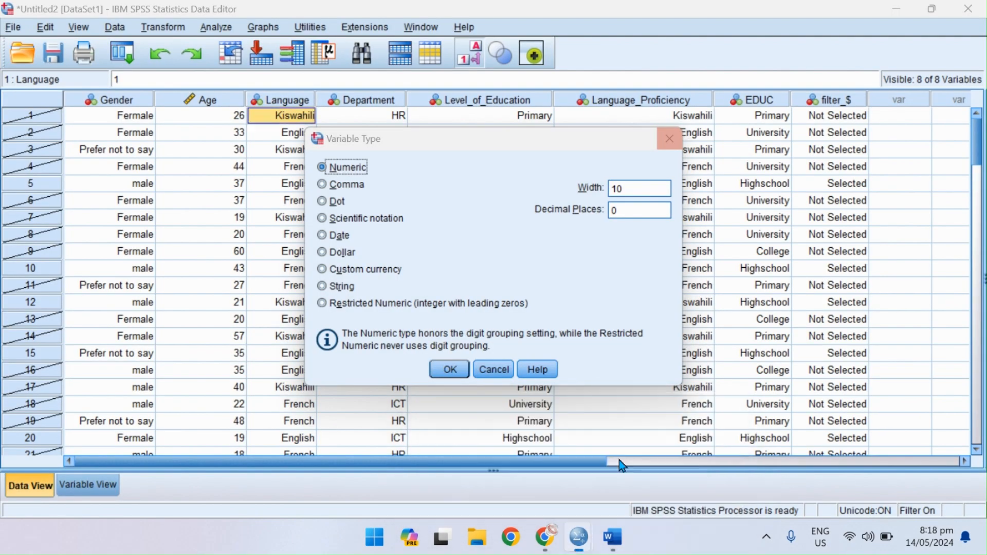
{"action": "left_click", "coordinate": [673, 134]}
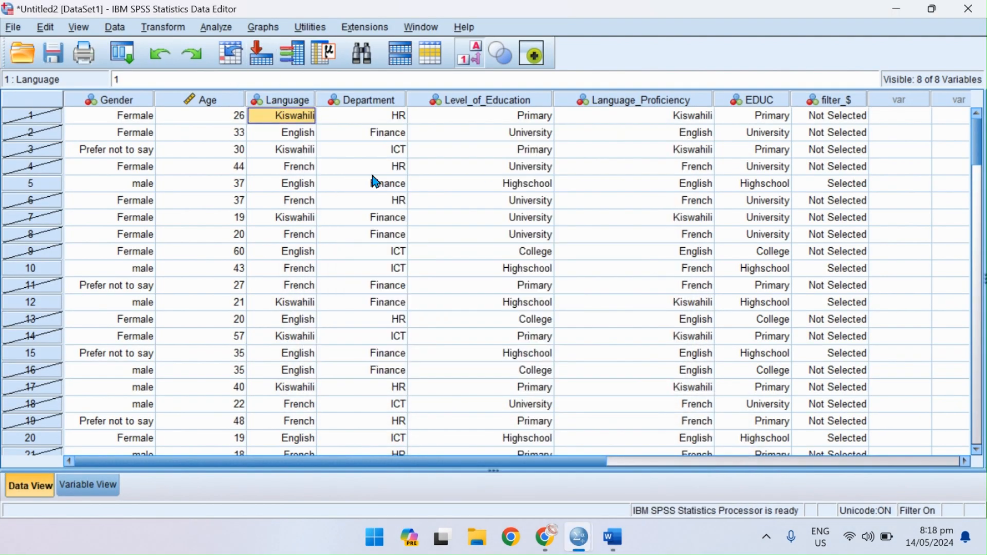
Reset the Select Cases settings to All cases and apply them to turn off the Level_of_Education filter.
{"action": "left_click", "coordinate": [214, 27]}
{"action": "mouse_move", "coordinate": [118, 29]}
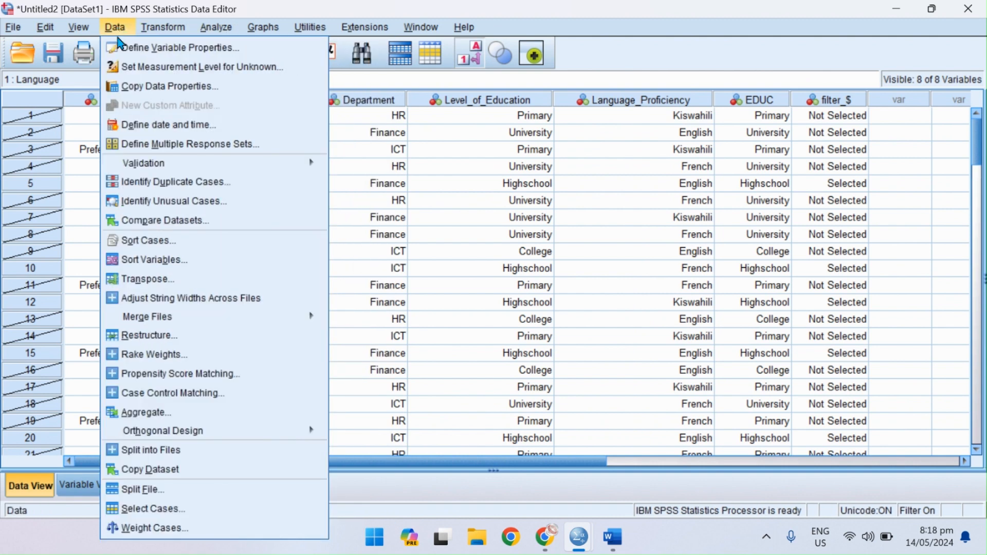
{"action": "left_click", "coordinate": [177, 508]}
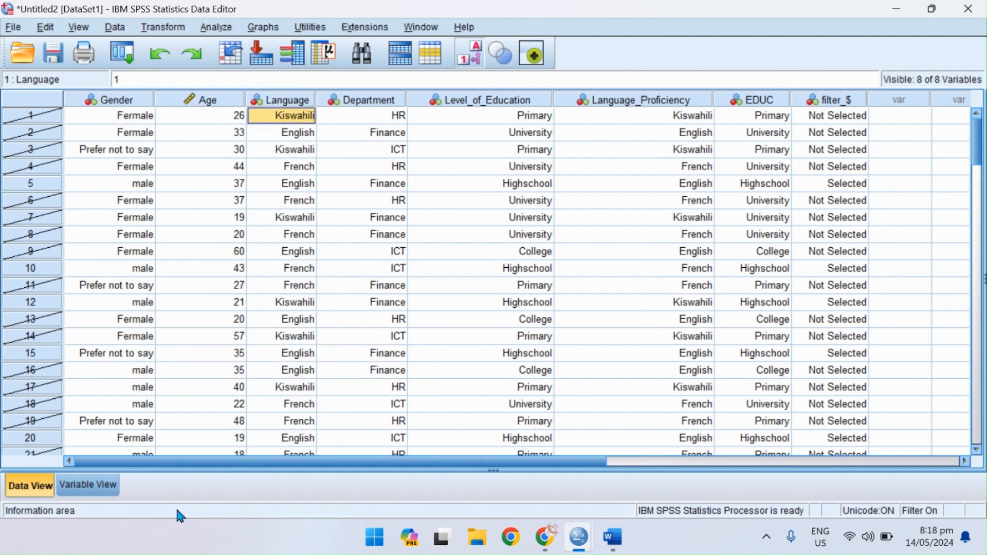
{"action": "left_click", "coordinate": [492, 434]}
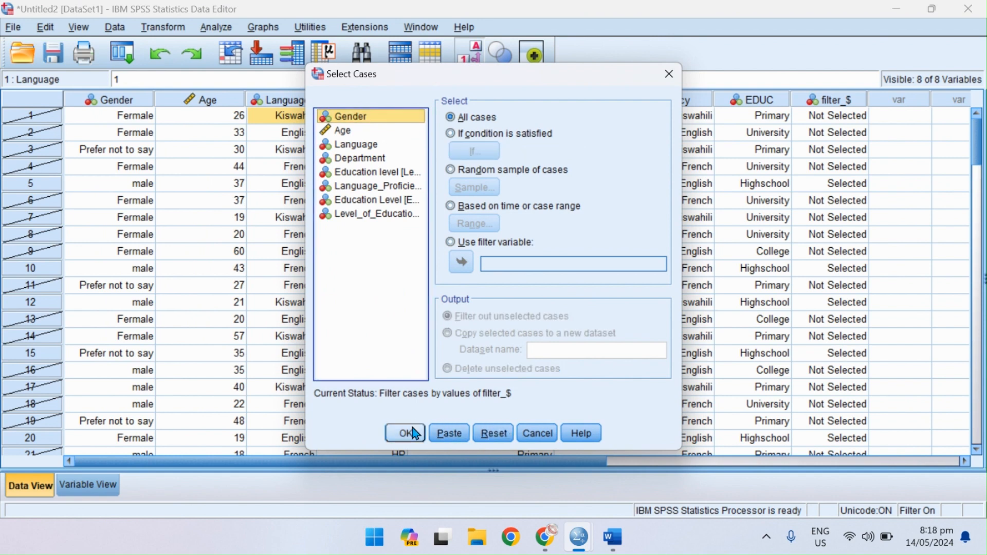
{"action": "left_click", "coordinate": [406, 433]}
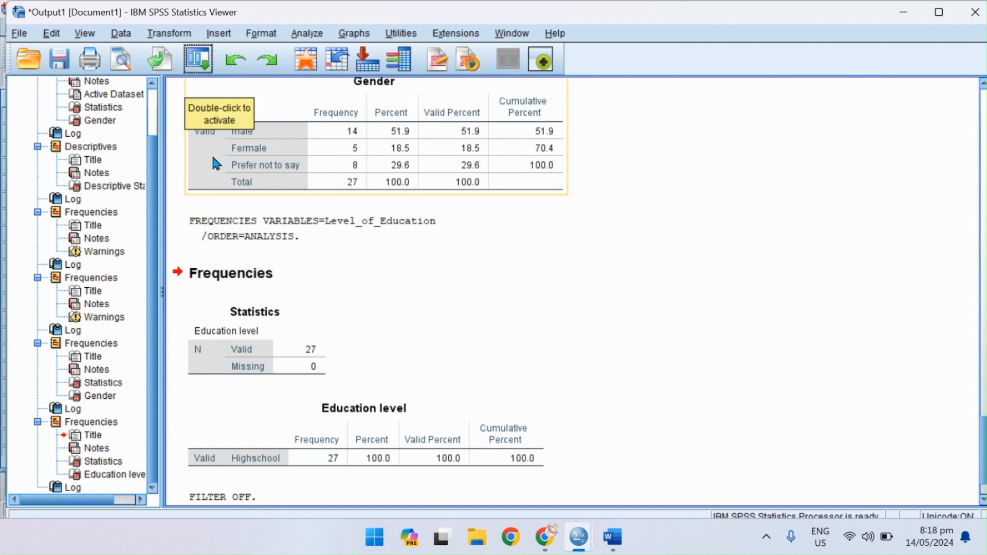
Try to split the dataset into separate files by Gender without specifying an output directory.
{"action": "left_click", "coordinate": [123, 34]}
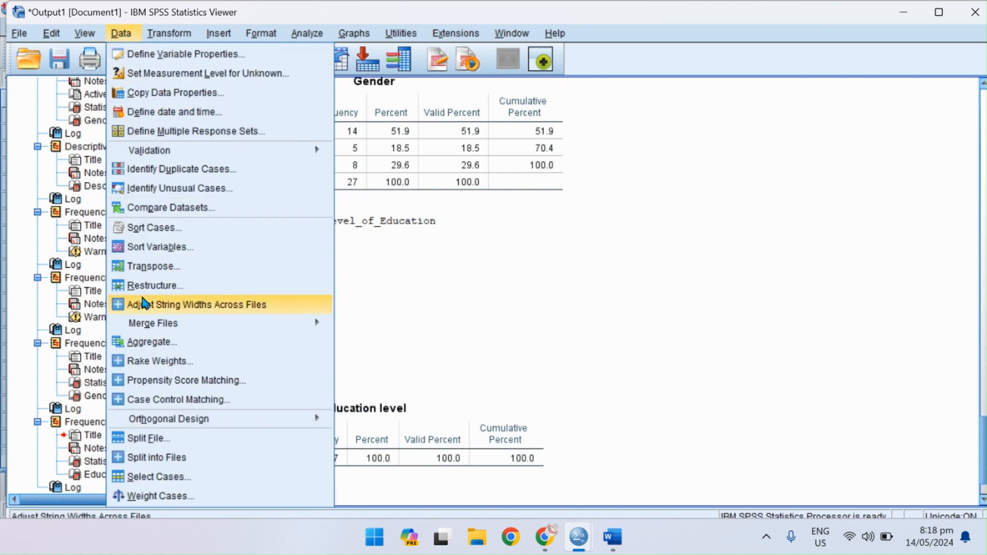
{"action": "left_click", "coordinate": [167, 457]}
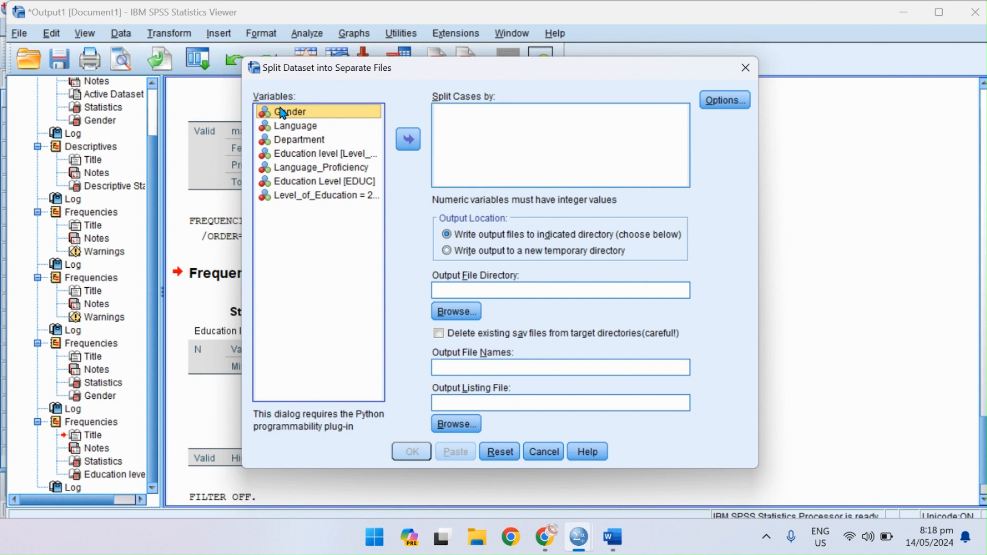
{"action": "left_click", "coordinate": [405, 144]}
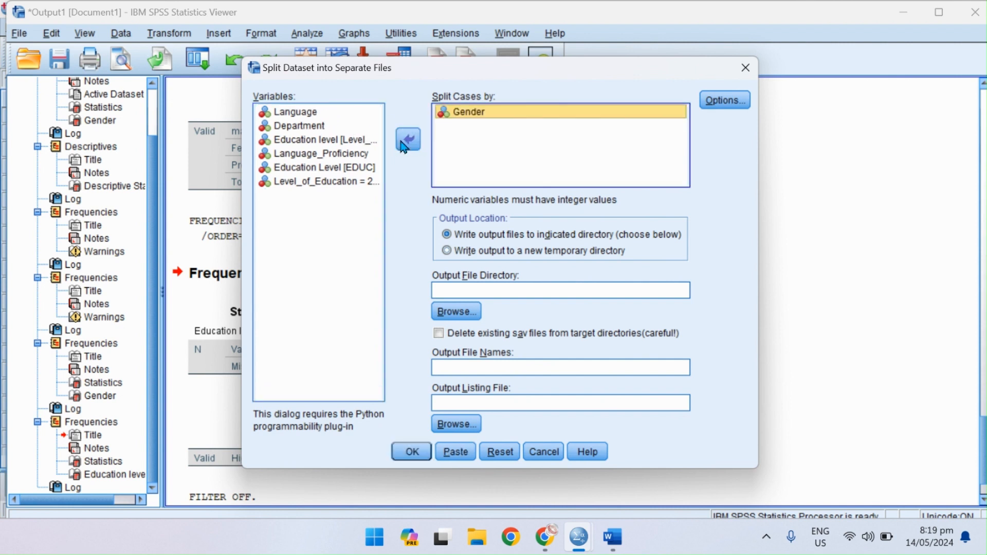
{"action": "left_click", "coordinate": [417, 442]}
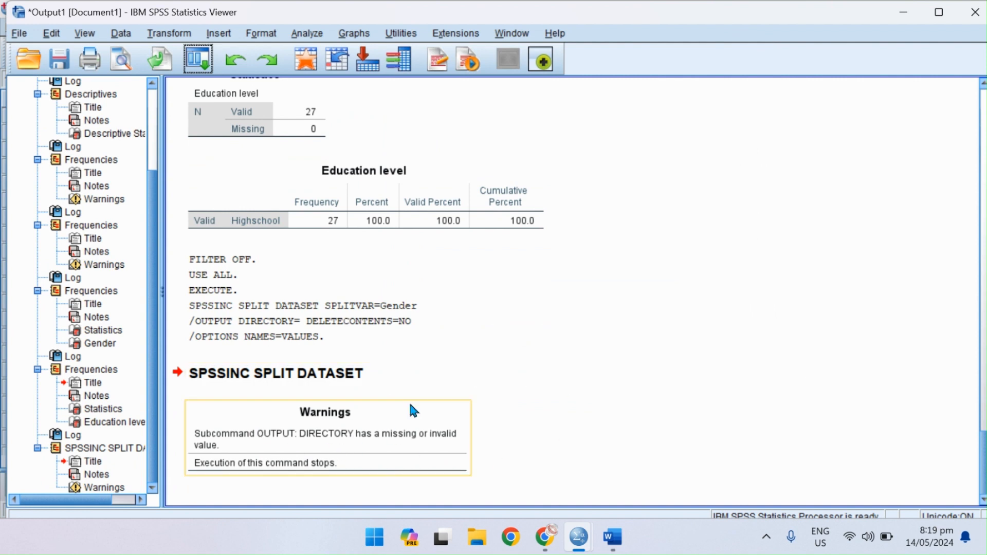
{"action": "left_click", "coordinate": [255, 393]}
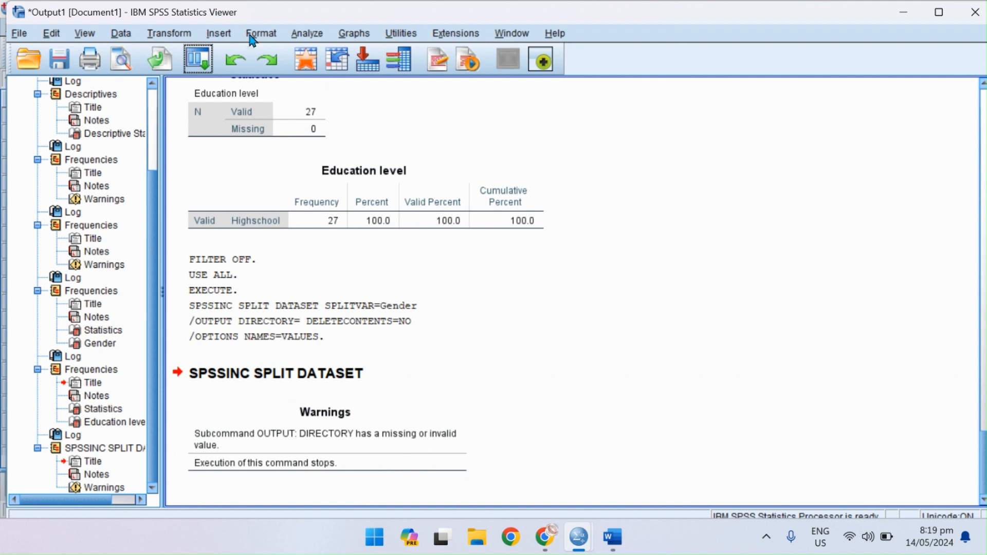
Run a Descriptives analysis on Age for all cases.
{"action": "left_click", "coordinate": [207, 62]}
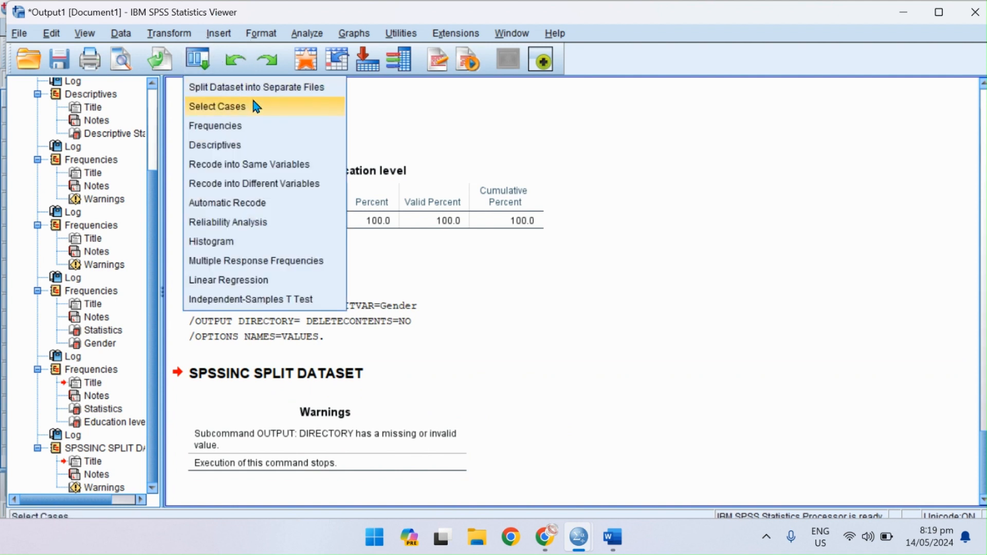
{"action": "left_click", "coordinate": [298, 36]}
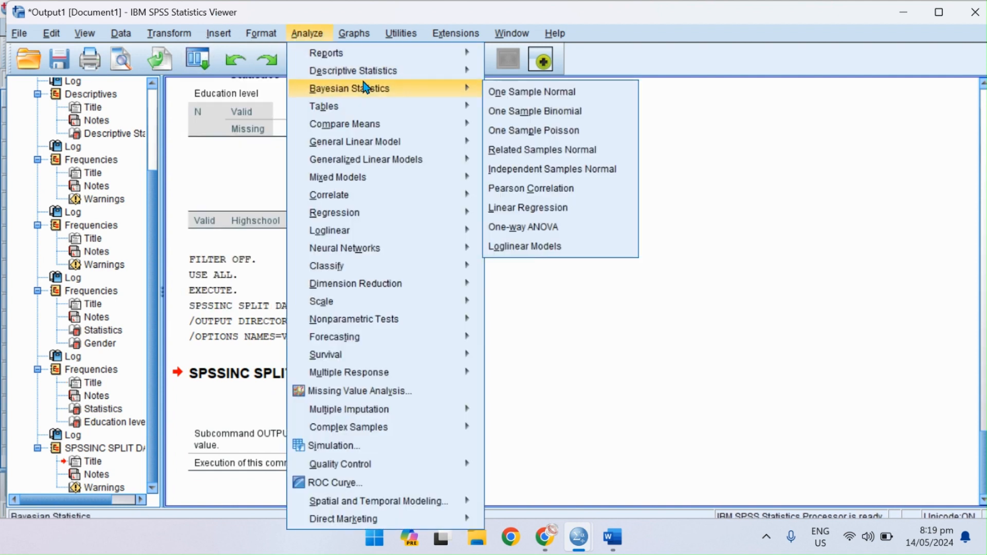
{"action": "mouse_move", "coordinate": [456, 72]}
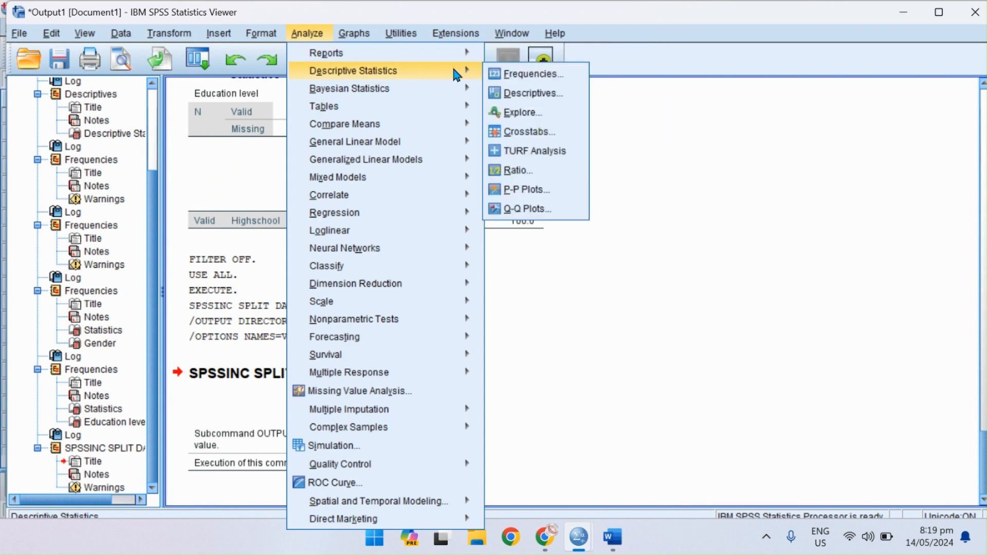
{"action": "left_click", "coordinate": [535, 92]}
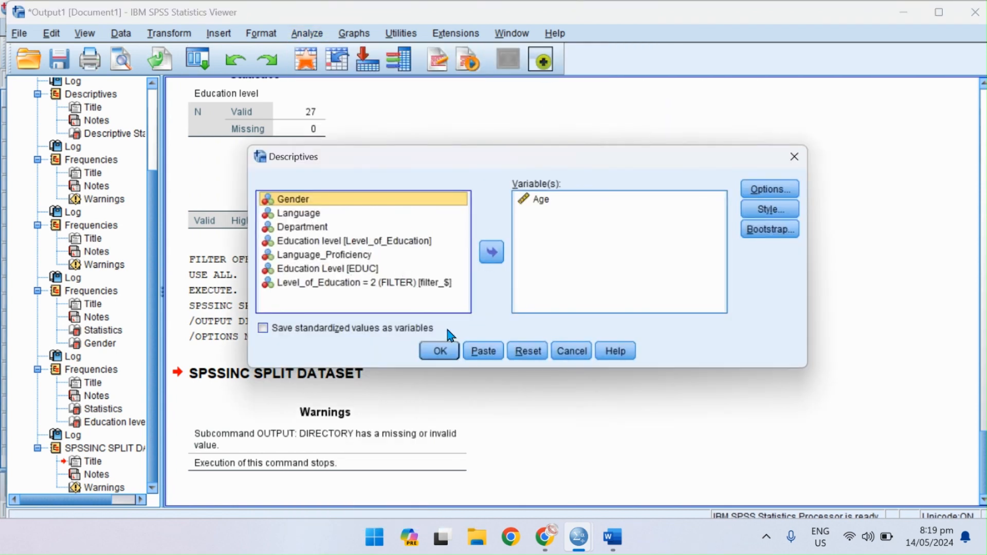
{"action": "left_click", "coordinate": [441, 351]}
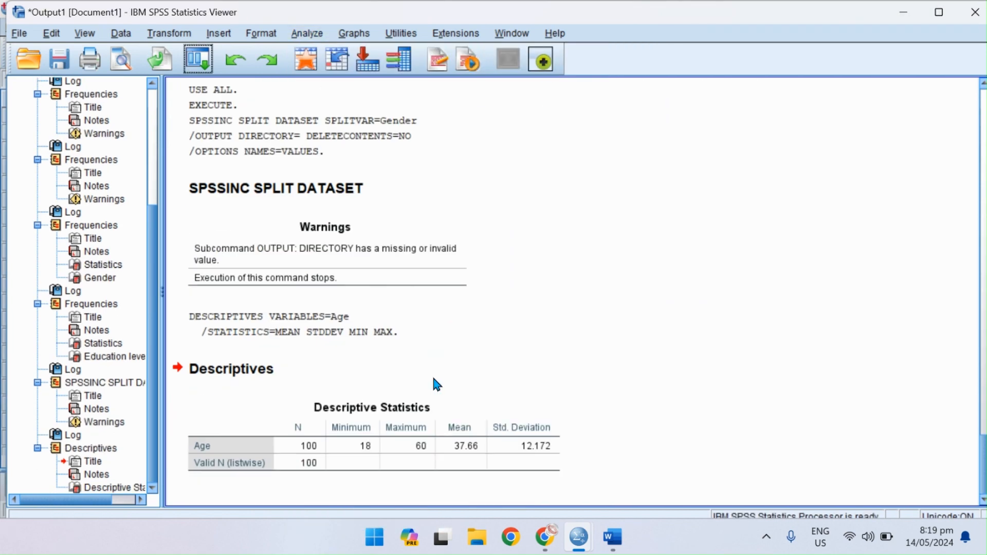
{"action": "left_click", "coordinate": [443, 338]}
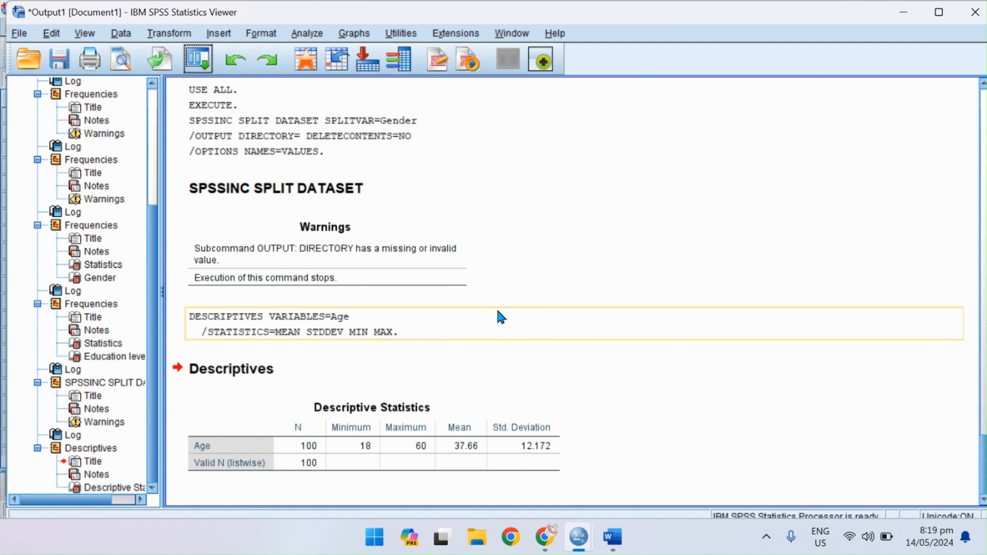
{"action": "left_click", "coordinate": [124, 35]}
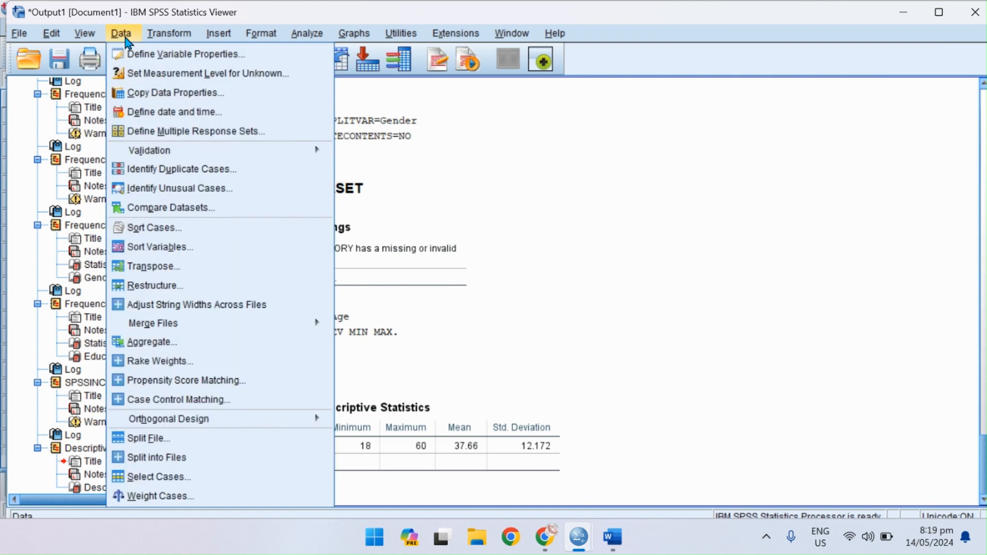
{"action": "left_click", "coordinate": [177, 441]}
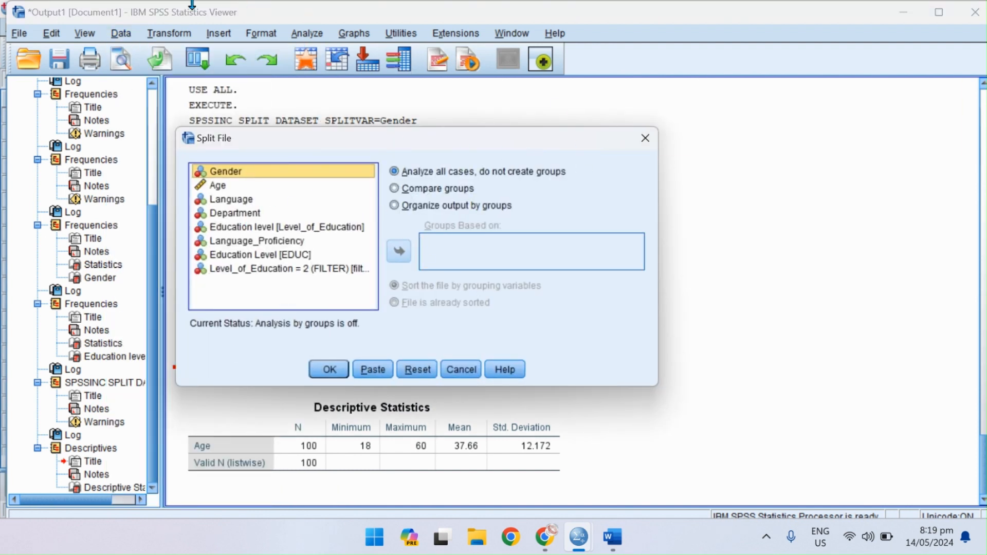
{"action": "left_click", "coordinate": [124, 35]}
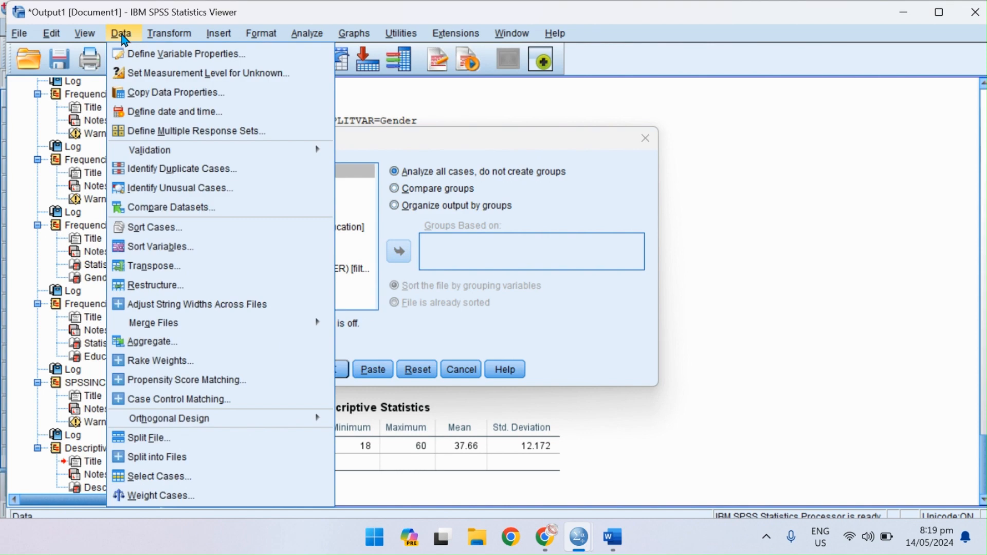
{"action": "left_click", "coordinate": [181, 457]}
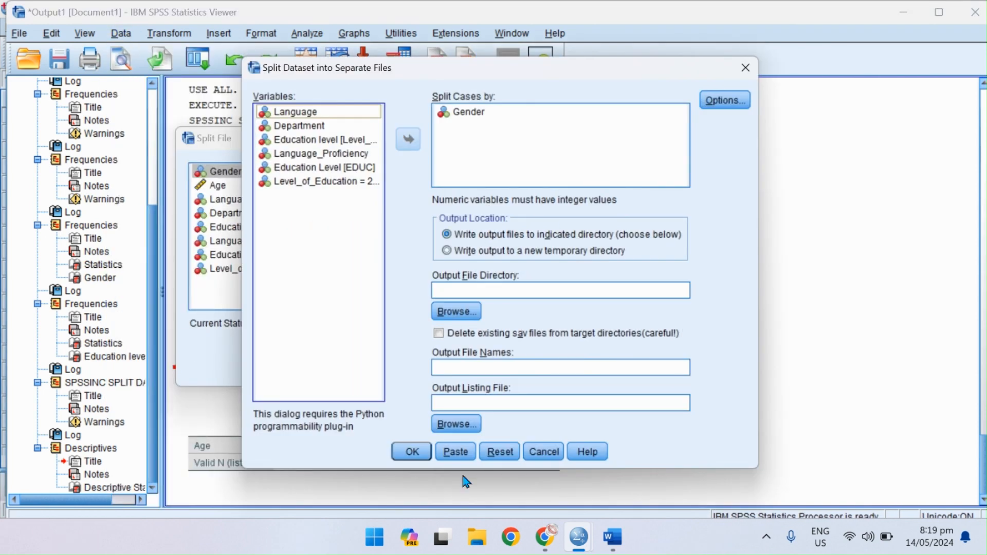
{"action": "left_click", "coordinate": [500, 451]}
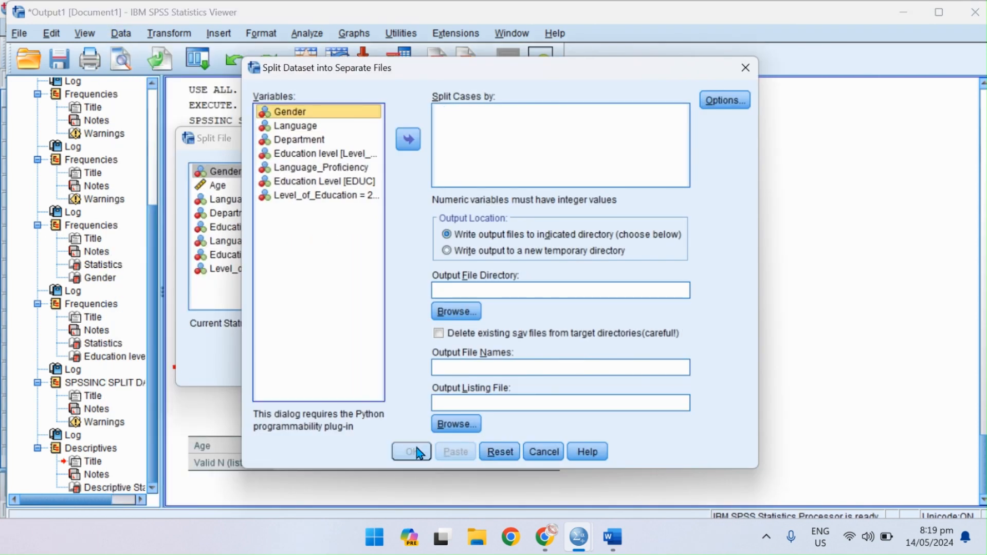
{"action": "left_click", "coordinate": [508, 455]}
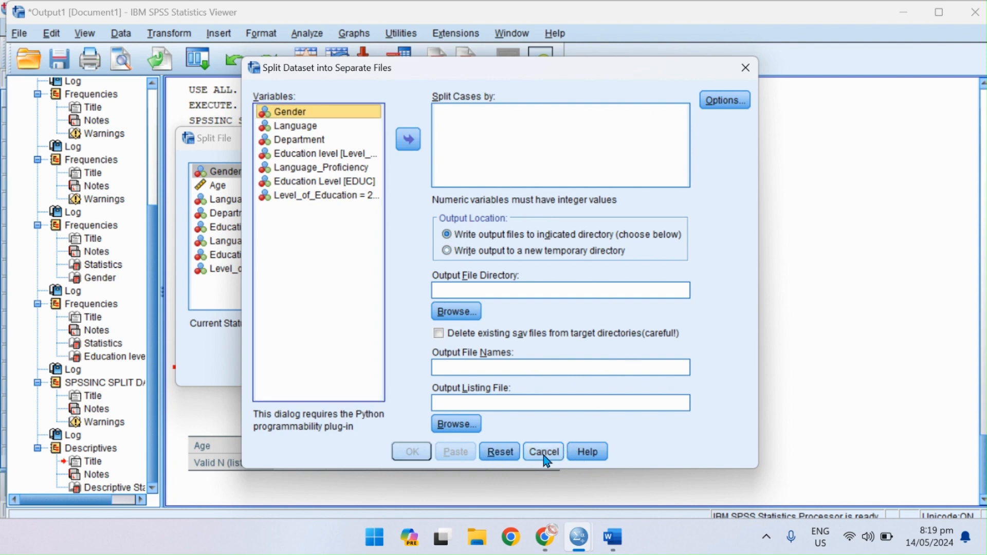
{"action": "left_click", "coordinate": [744, 57]}
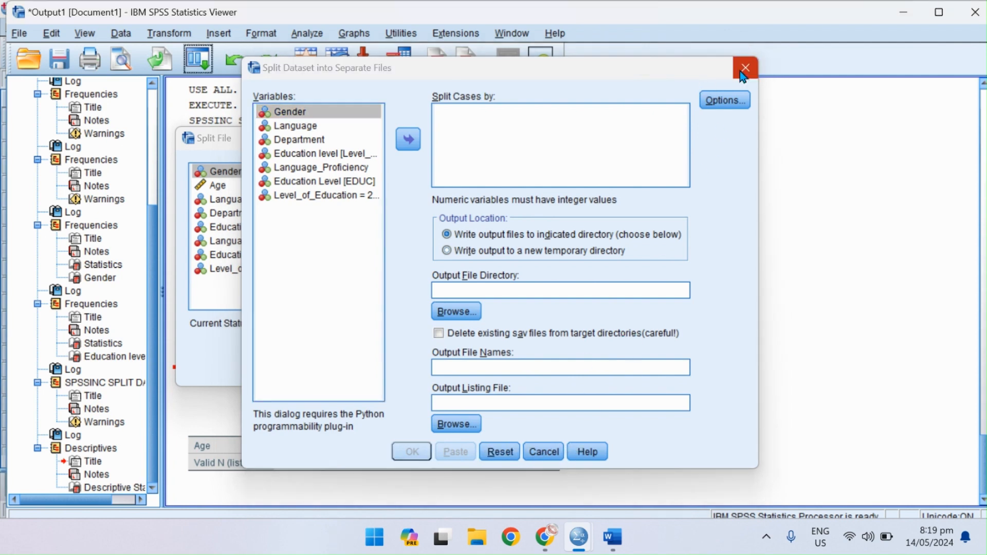
{"action": "left_click", "coordinate": [741, 67]}
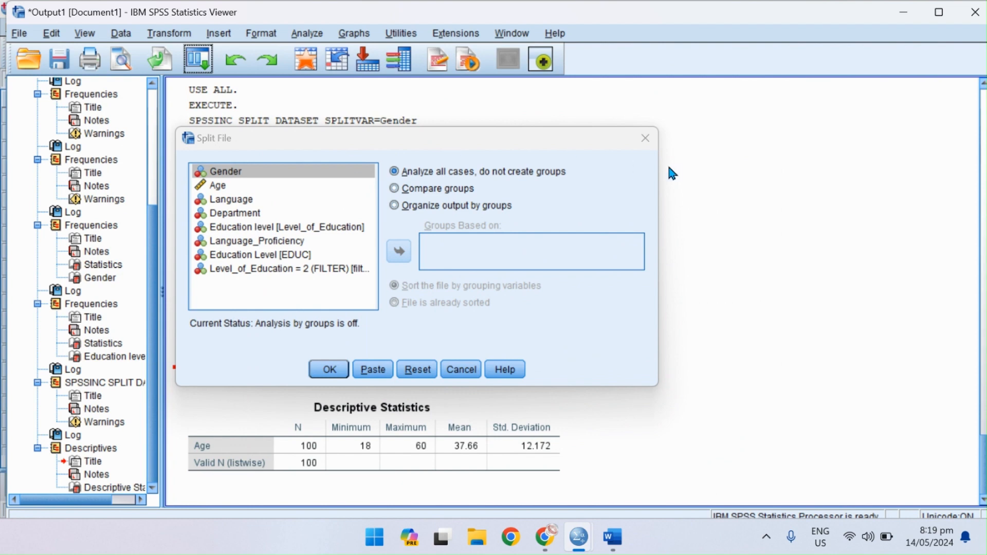
{"action": "left_click", "coordinate": [646, 138]}
Split the file with Compare groups based on Gender, sorting the file by the grouping variable.
{"action": "left_click", "coordinate": [121, 34]}
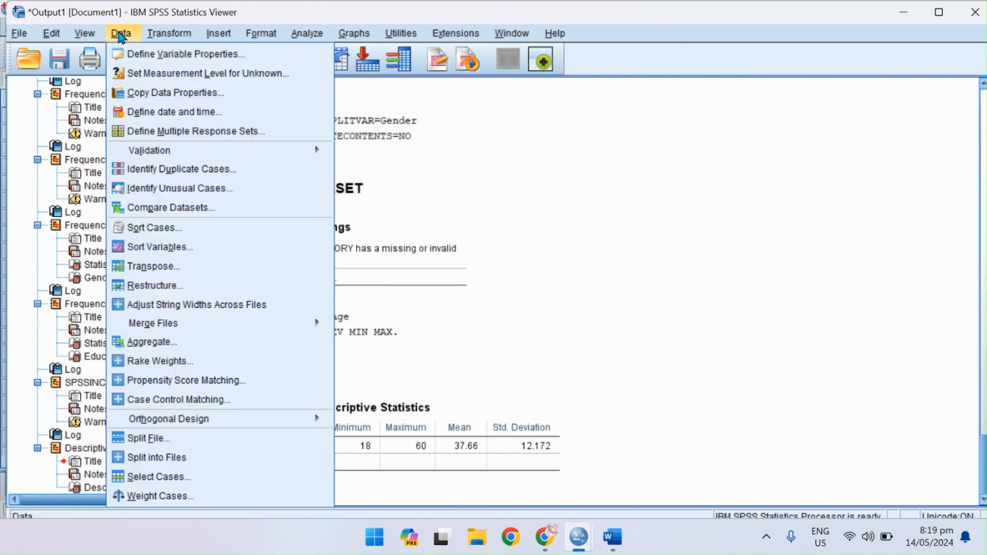
{"action": "left_click", "coordinate": [157, 439]}
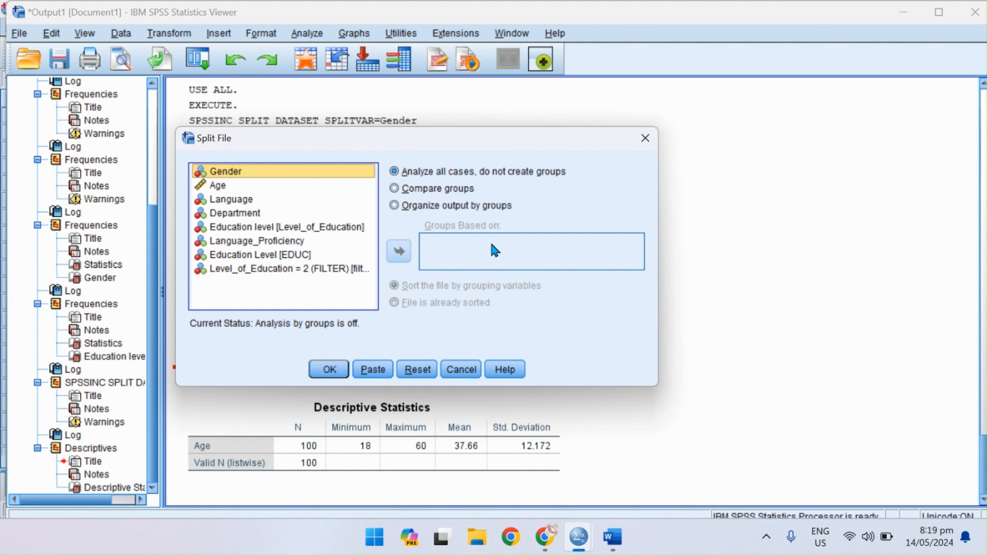
{"action": "left_click", "coordinate": [431, 189]}
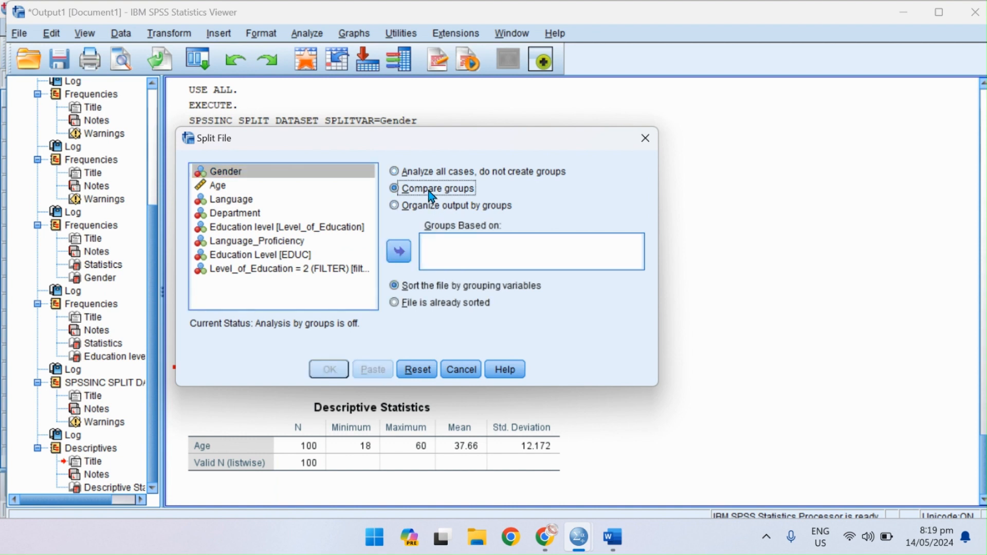
{"action": "left_click", "coordinate": [401, 250]}
{"action": "left_click", "coordinate": [332, 370]}
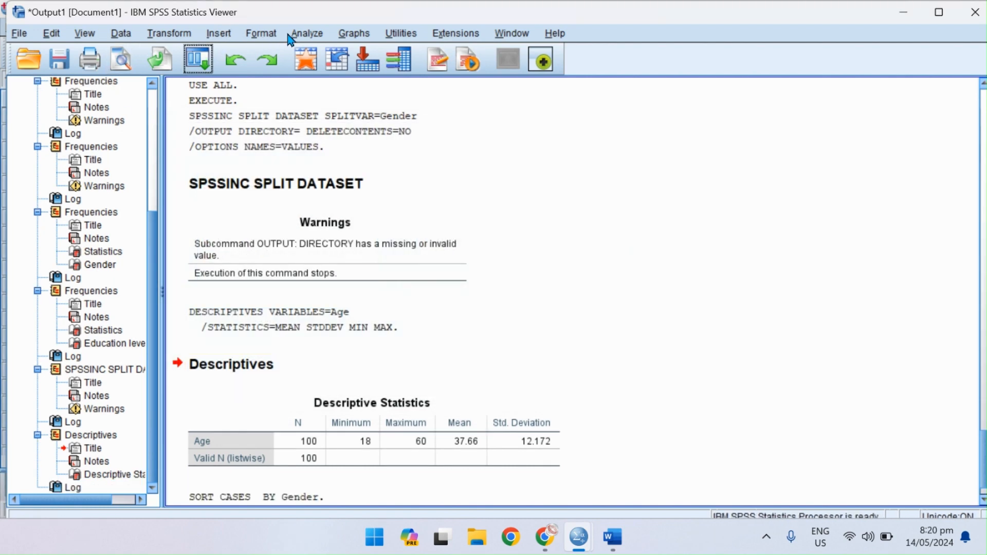
Run the Descriptives analysis on Age again with the file split by Gender, and select the resulting Descriptive Statistics table.
{"action": "left_click", "coordinate": [317, 33]}
{"action": "mouse_move", "coordinate": [469, 72]}
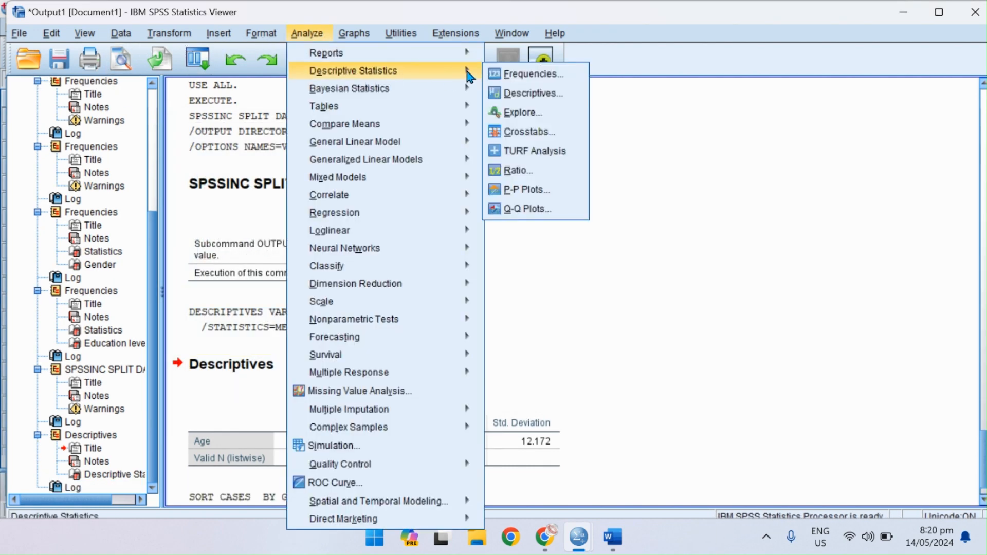
{"action": "left_click", "coordinate": [534, 92]}
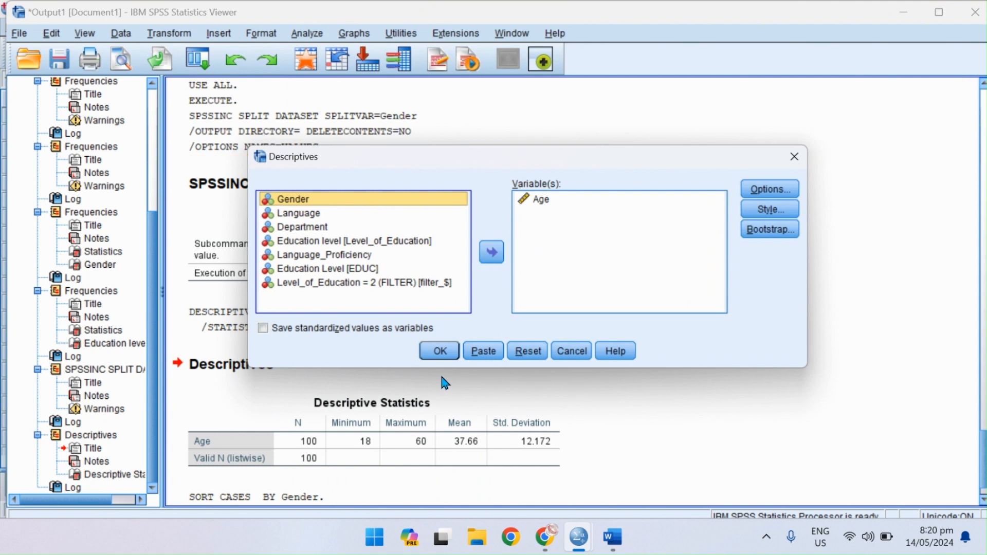
{"action": "left_click", "coordinate": [448, 356]}
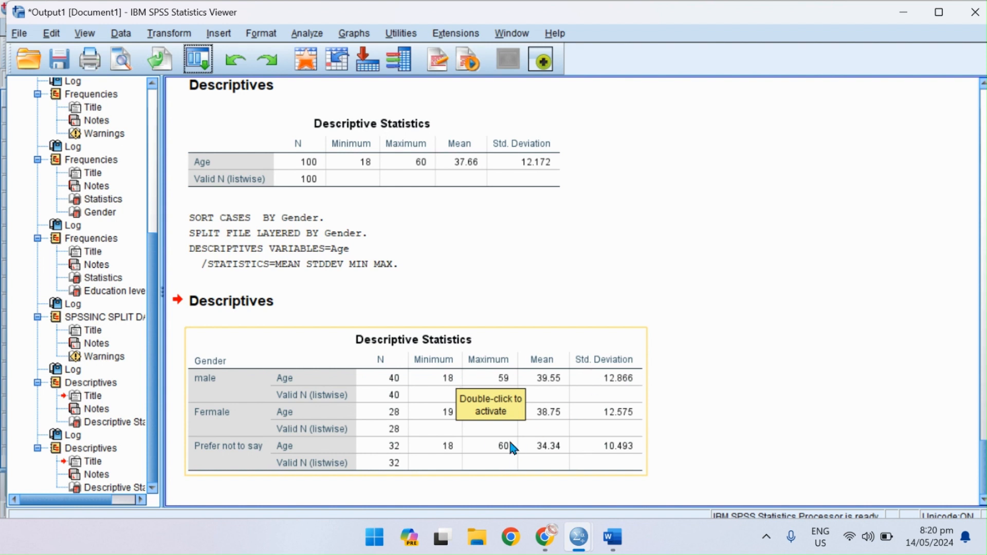
{"action": "left_click", "coordinate": [418, 464]}
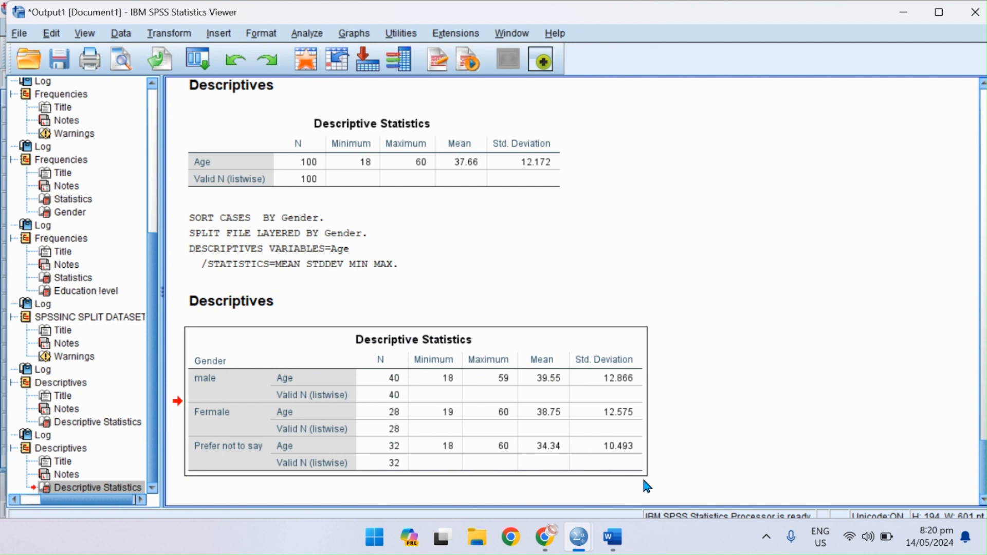
Run Frequencies on Education level with the Gender split active and review the resulting Education level table.
{"action": "left_click", "coordinate": [295, 36]}
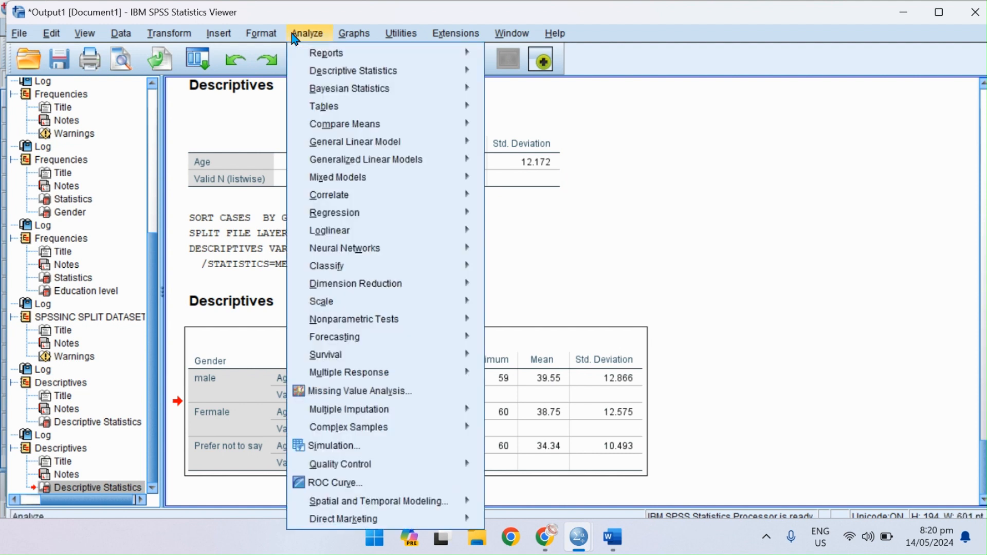
{"action": "mouse_move", "coordinate": [357, 72]}
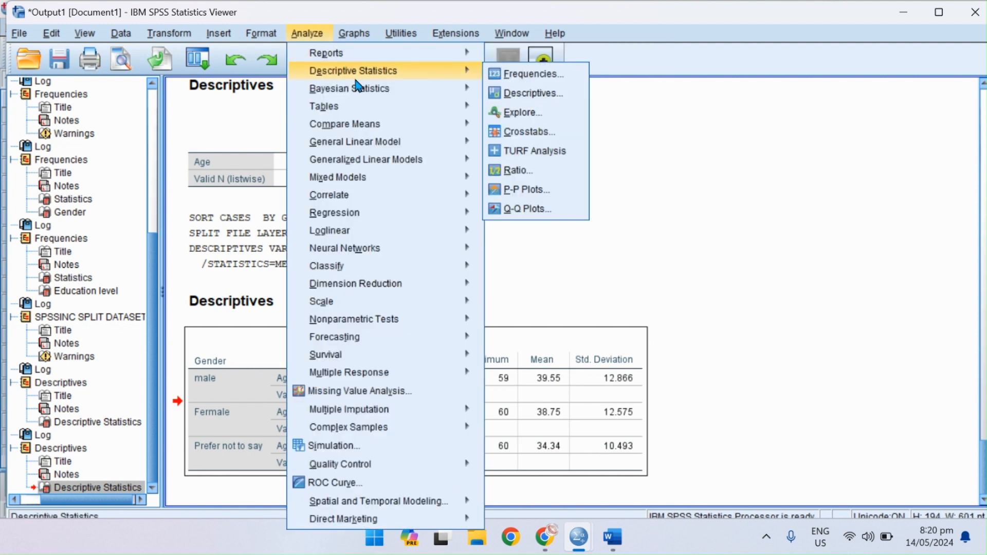
{"action": "left_click", "coordinate": [523, 75]}
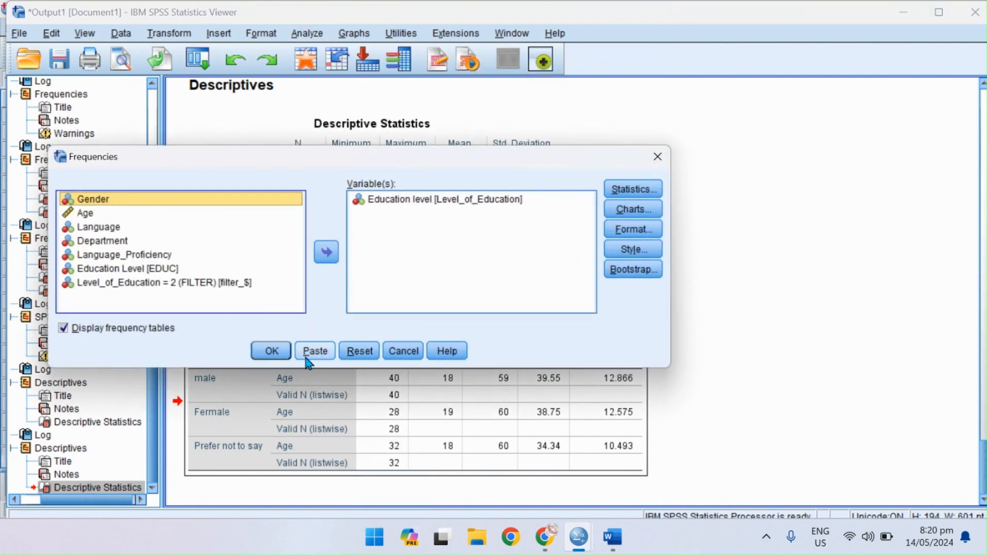
{"action": "left_click", "coordinate": [269, 349]}
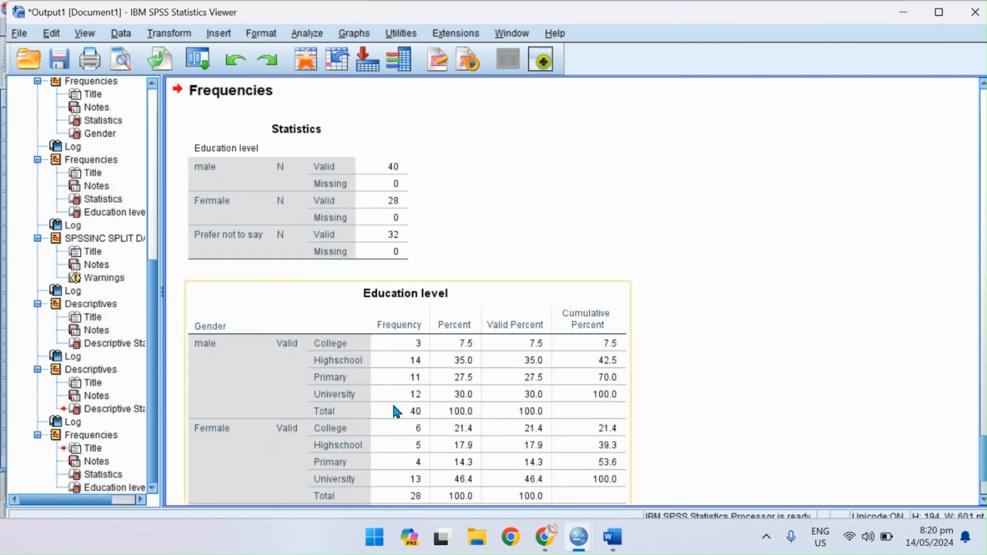
{"action": "scroll", "coordinate": [393, 405], "scroll_direction": "down", "scroll_amount": 3}
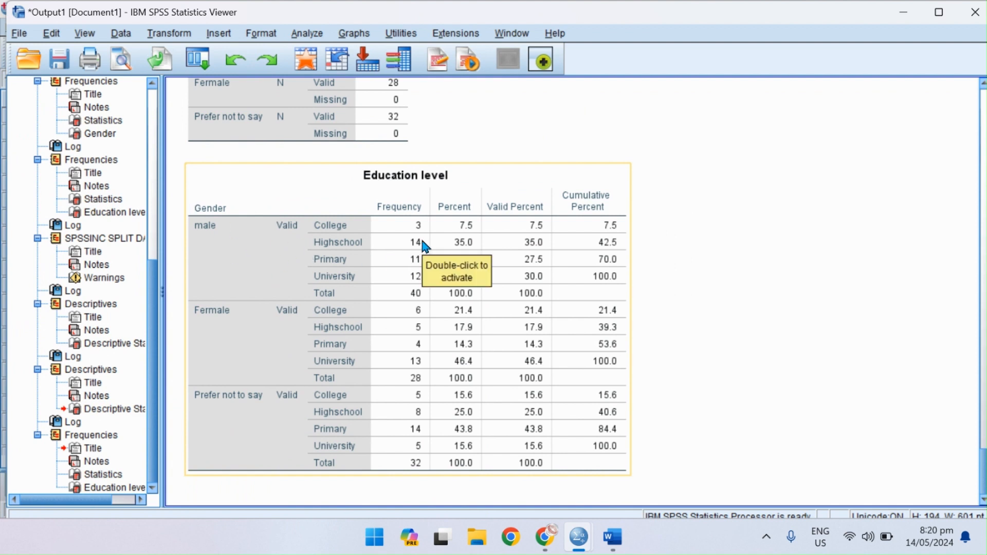
{"action": "left_click", "coordinate": [421, 286]}
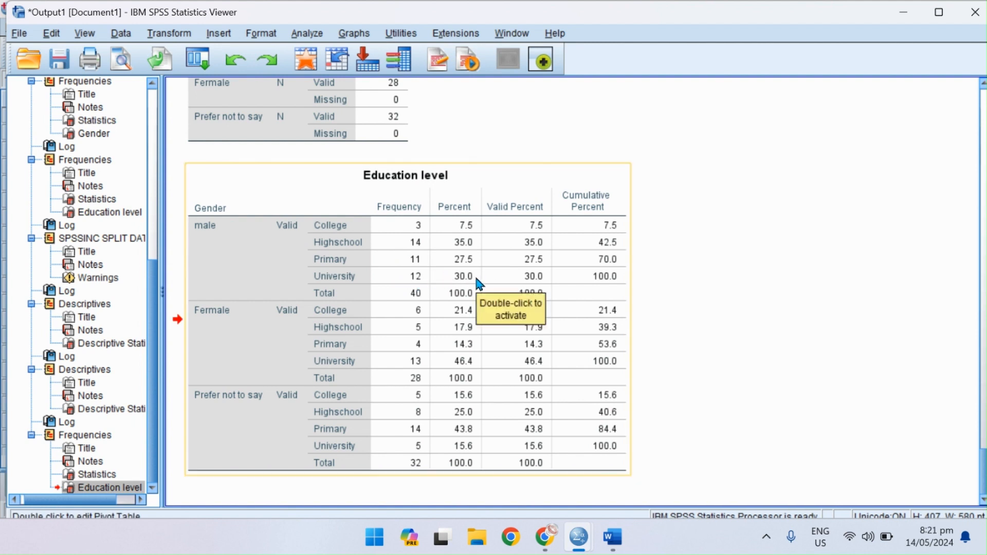
{"action": "double_click", "coordinate": [469, 367]}
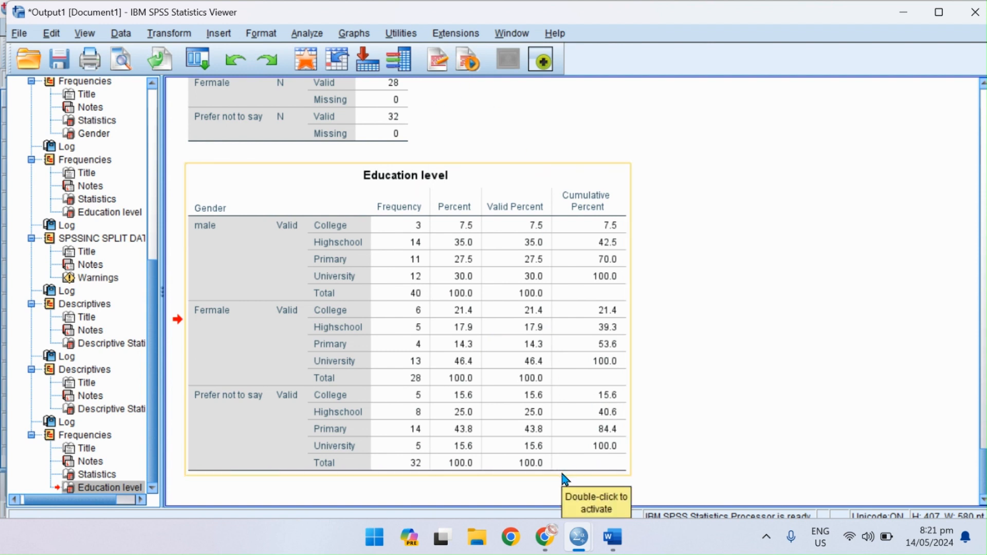
Switch to Word to check the data transformation notes, and return to the dataset in the SPSS Data Editor.
{"action": "left_click", "coordinate": [613, 537]}
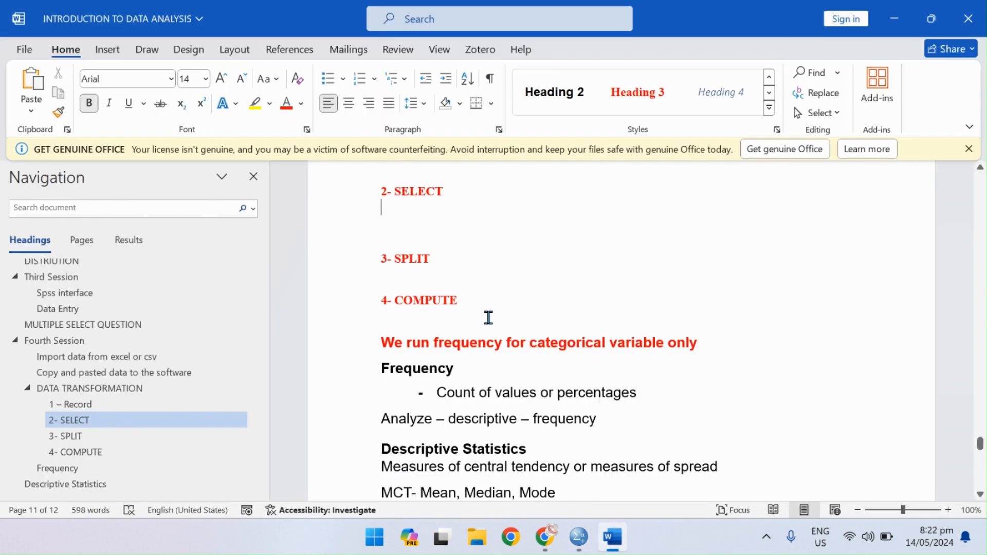
{"action": "left_click", "coordinate": [894, 18]}
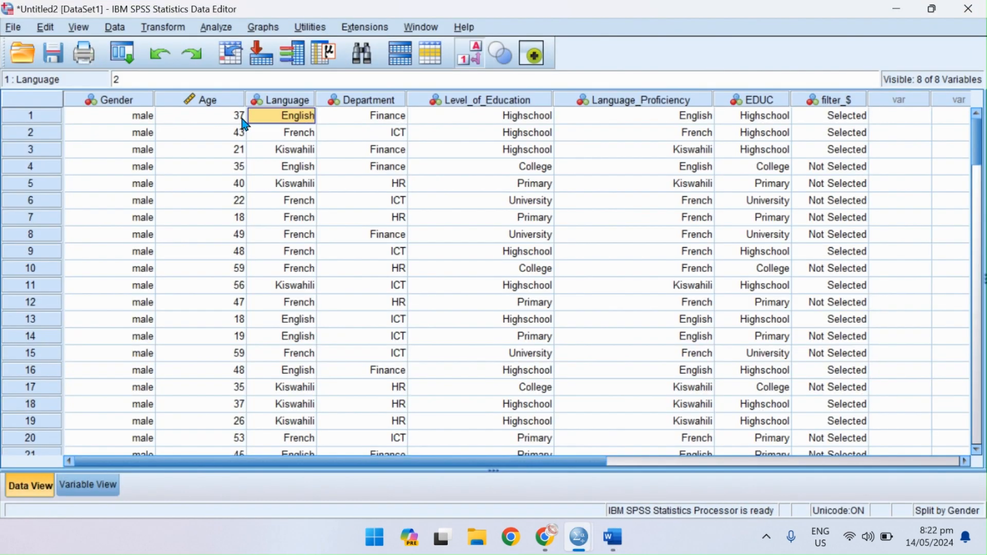
{"action": "left_click", "coordinate": [306, 59]}
Start a Compute Variable transformation for Age with the target variable named Age_10Yrs.
{"action": "left_click", "coordinate": [221, 103]}
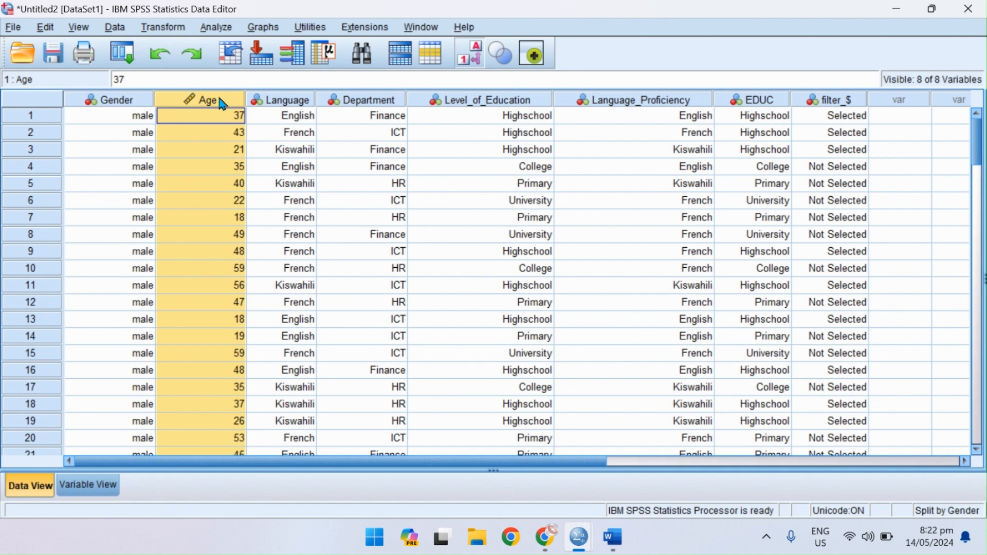
{"action": "left_click", "coordinate": [123, 32]}
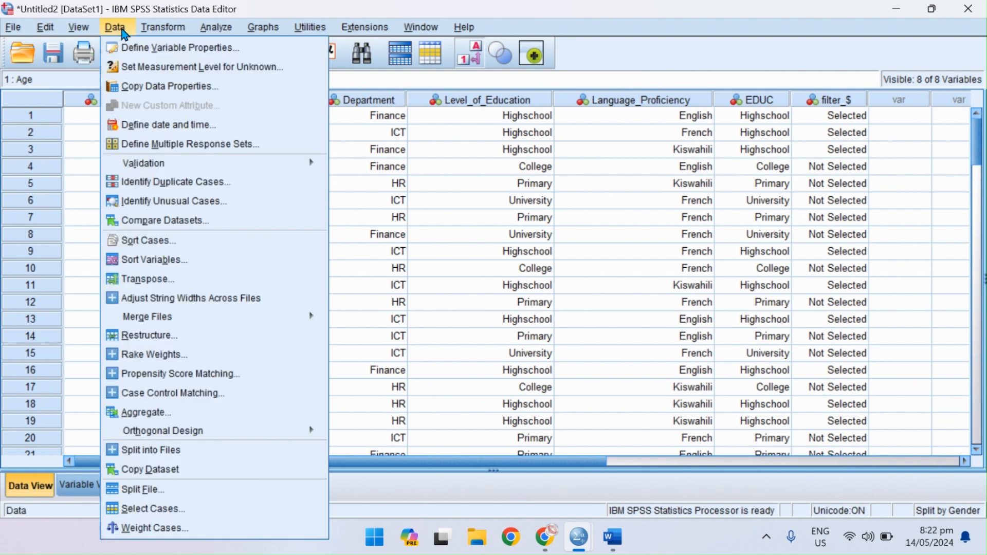
{"action": "mouse_move", "coordinate": [165, 34]}
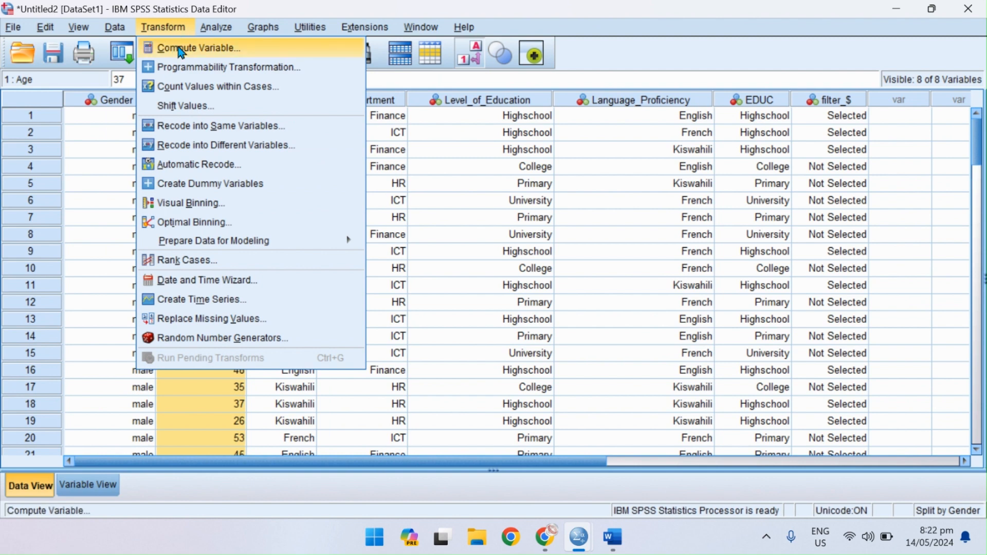
{"action": "left_click", "coordinate": [181, 49]}
{"action": "left_click", "coordinate": [245, 164]}
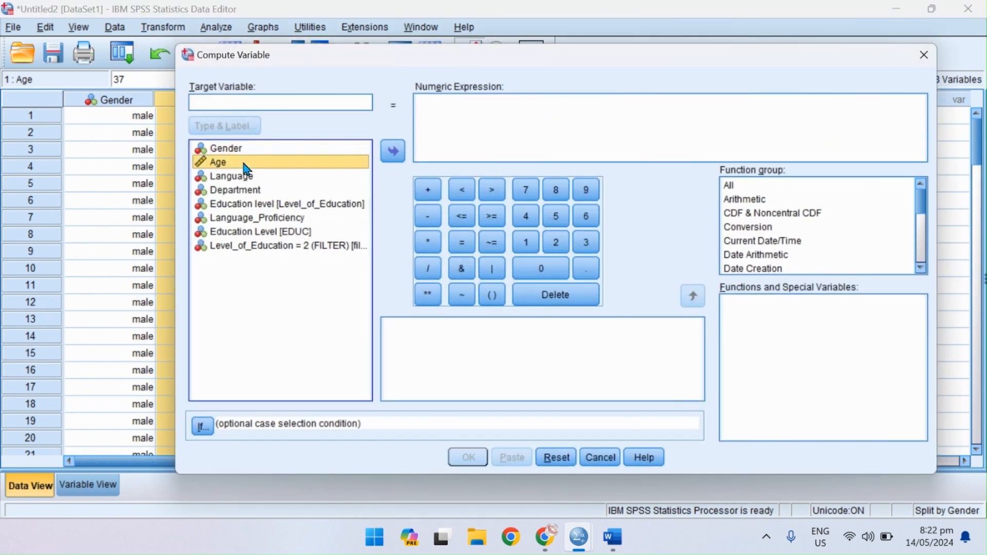
{"action": "left_click", "coordinate": [220, 105]}
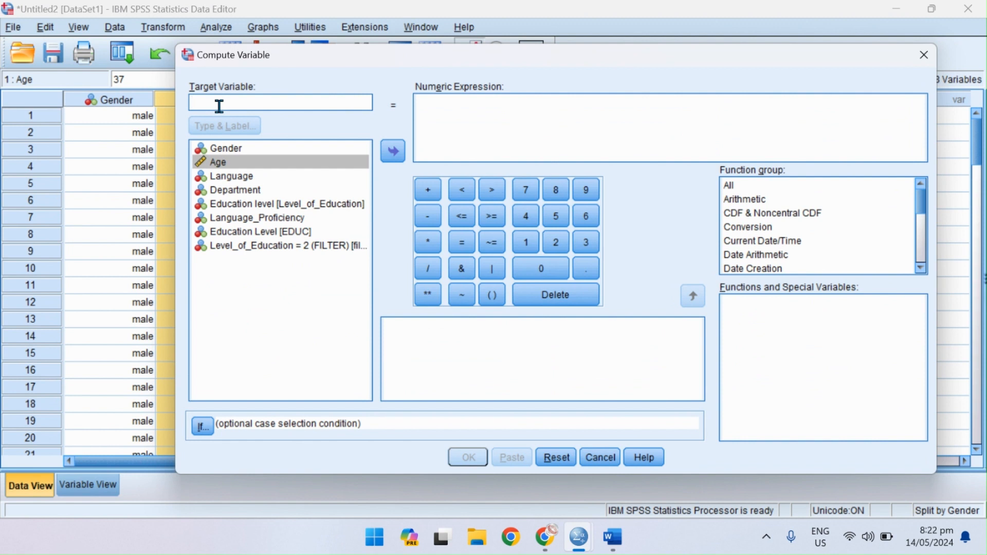
{"action": "type", "text": "Age "}
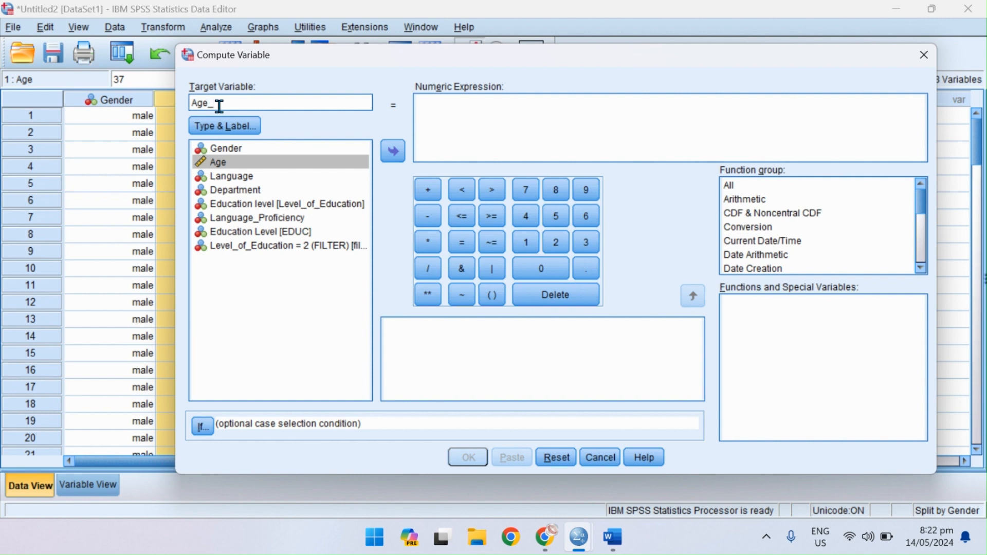
{"action": "type", "text": "10Yrs"}
Define the numeric expression as Age + 10 and compute the new variable.
{"action": "left_click", "coordinate": [260, 162]}
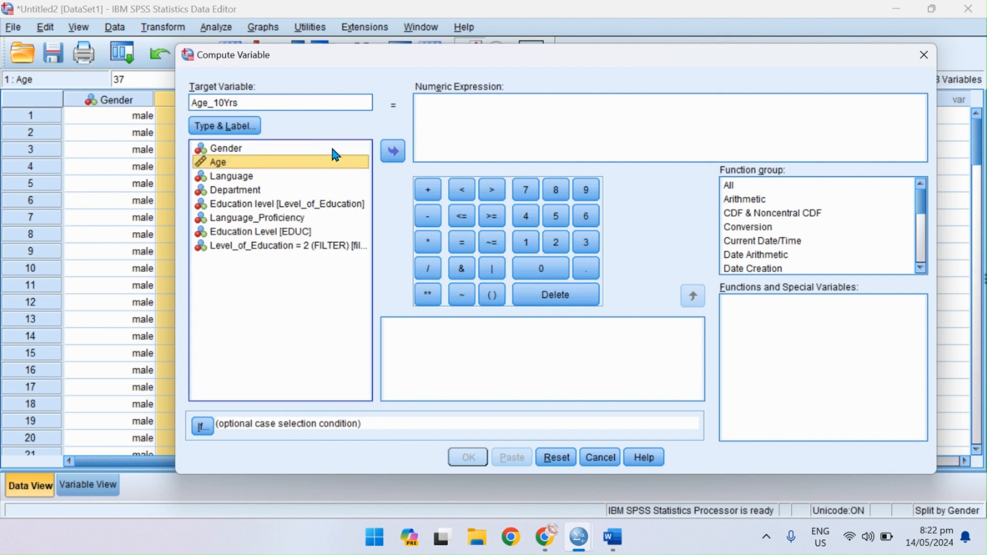
{"action": "left_click", "coordinate": [395, 153]}
{"action": "left_click", "coordinate": [428, 190]}
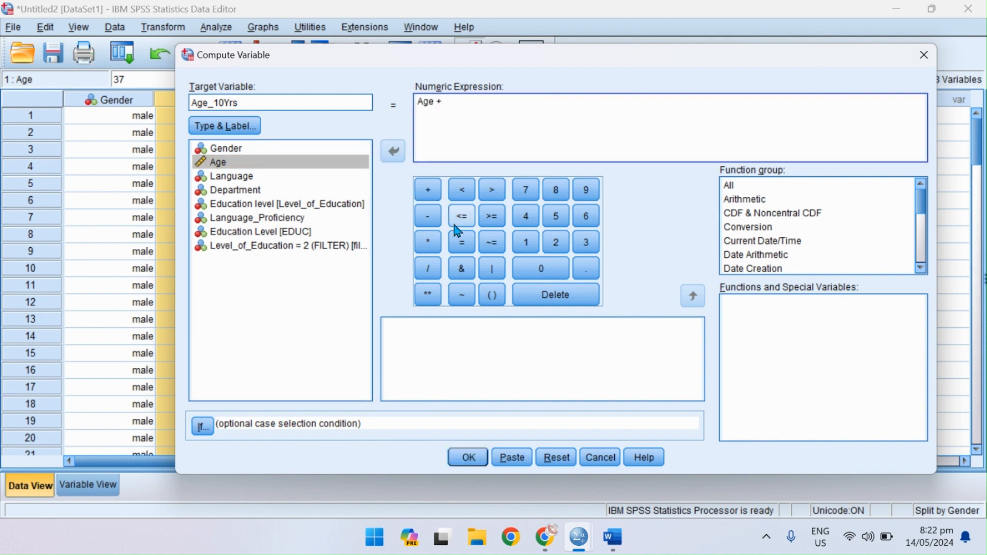
{"action": "left_click", "coordinate": [527, 242]}
{"action": "left_click", "coordinate": [541, 268]}
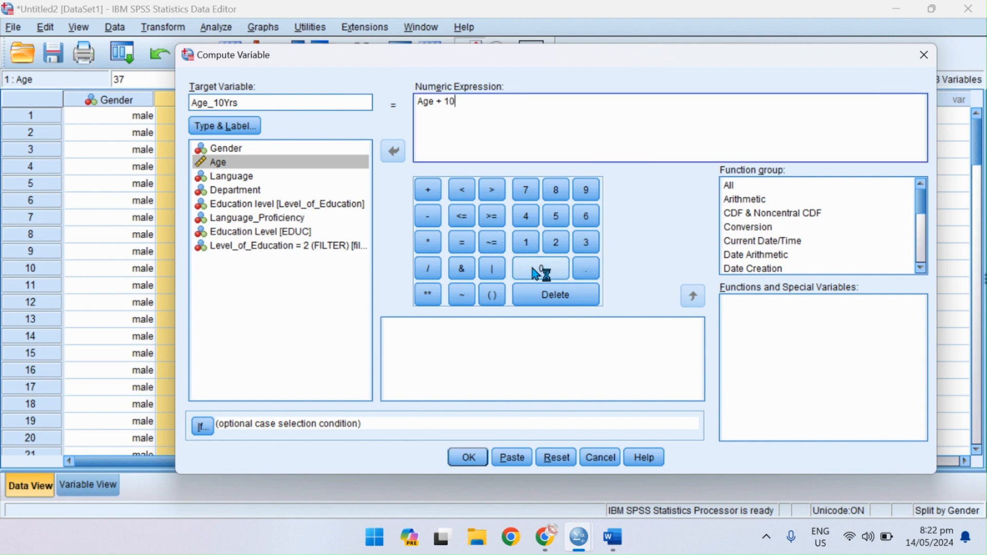
{"action": "left_click", "coordinate": [468, 457]}
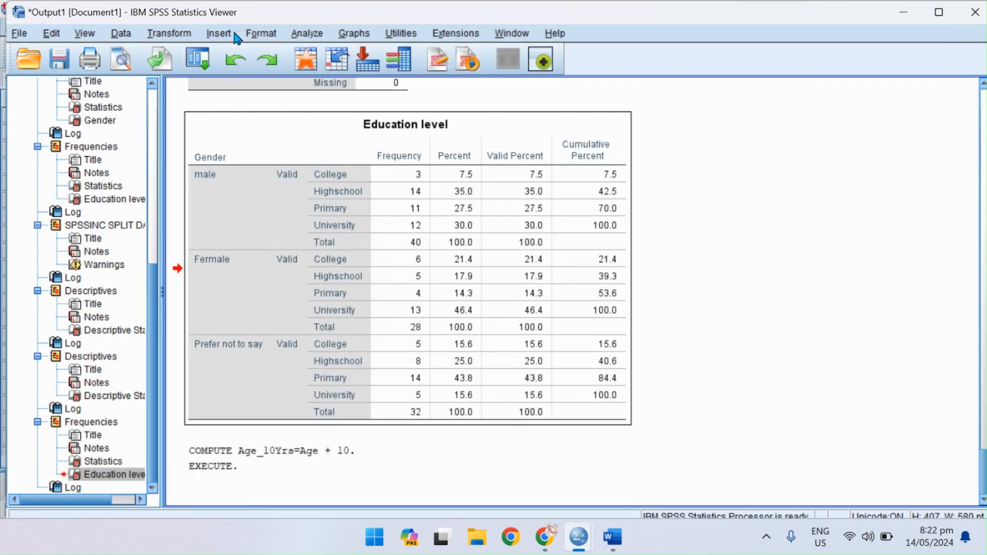
Compare the computed Age_10Yrs column with the original Age column in the dataset.
{"action": "left_click", "coordinate": [302, 61]}
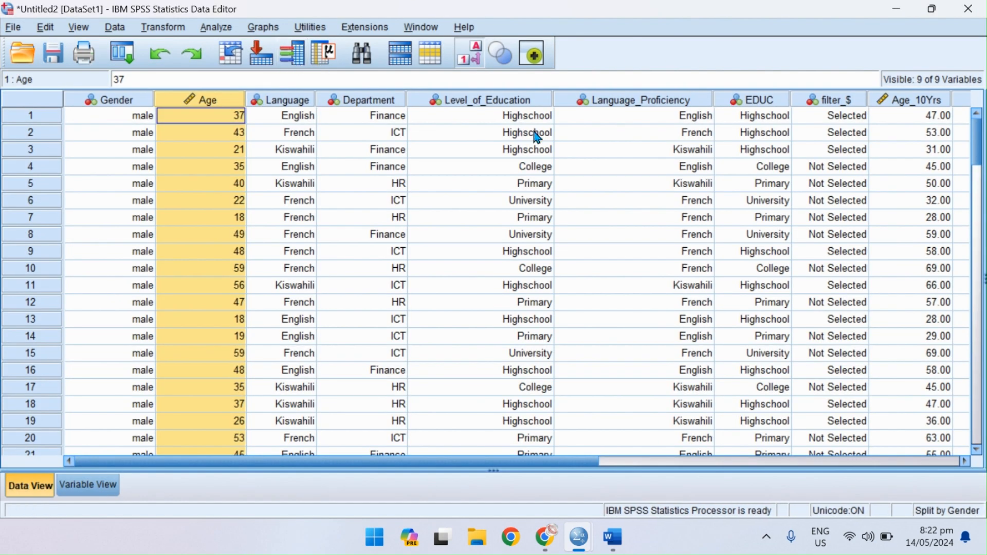
{"action": "left_click", "coordinate": [931, 97]}
{"action": "left_click", "coordinate": [215, 103], "text": "ctrl"}
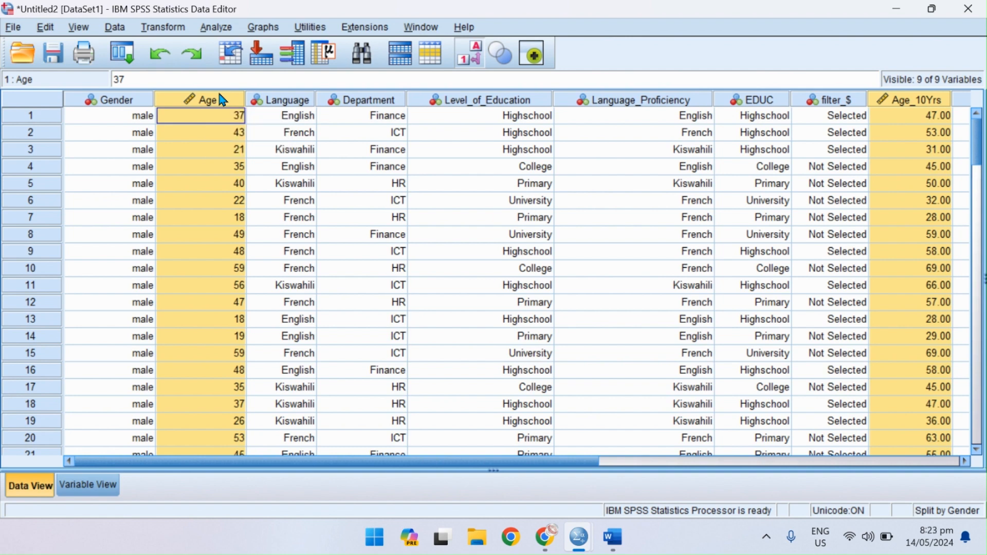
Start another Compute Variable transformation and replace the target variable name with log_age.
{"action": "left_click", "coordinate": [120, 31]}
{"action": "mouse_move", "coordinate": [163, 27]}
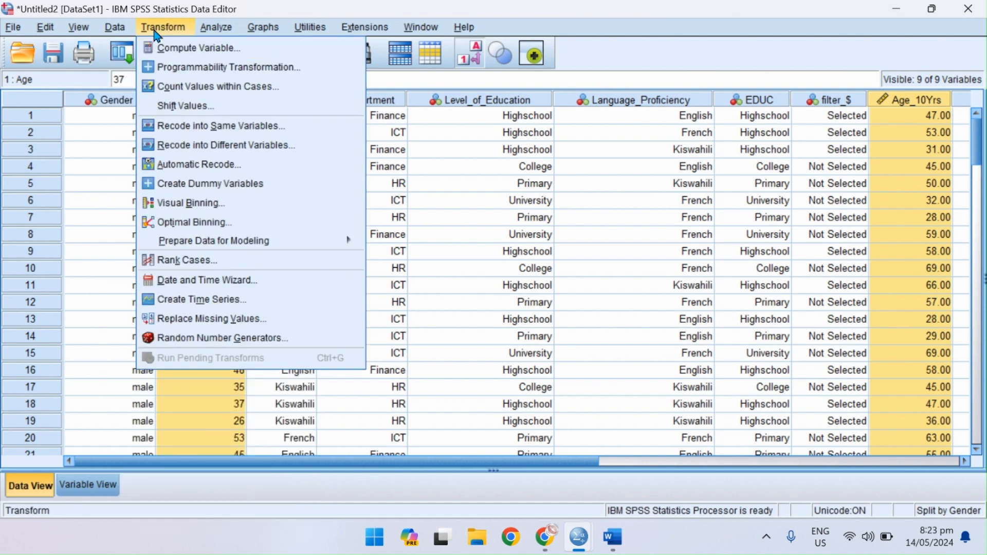
{"action": "left_click", "coordinate": [178, 46]}
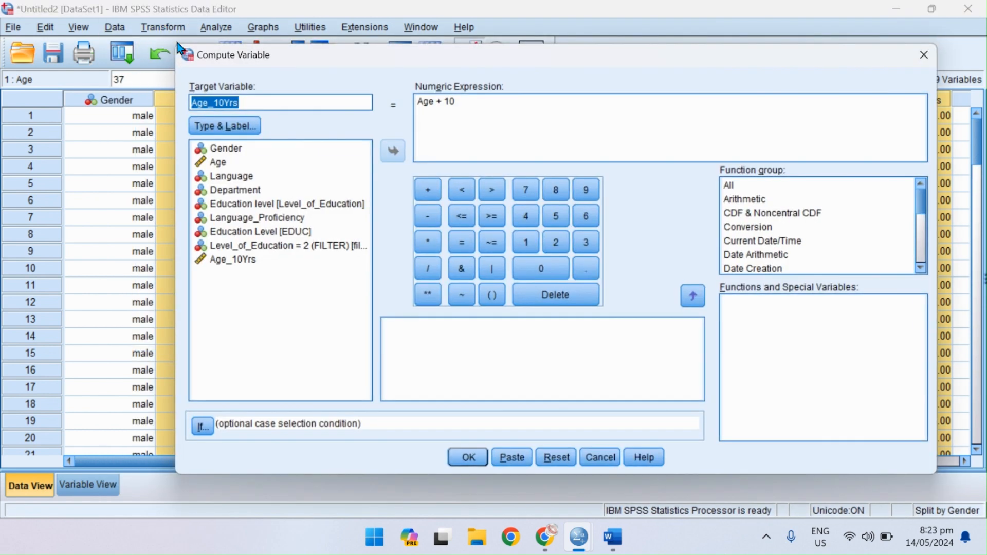
{"action": "left_click", "coordinate": [475, 103]}
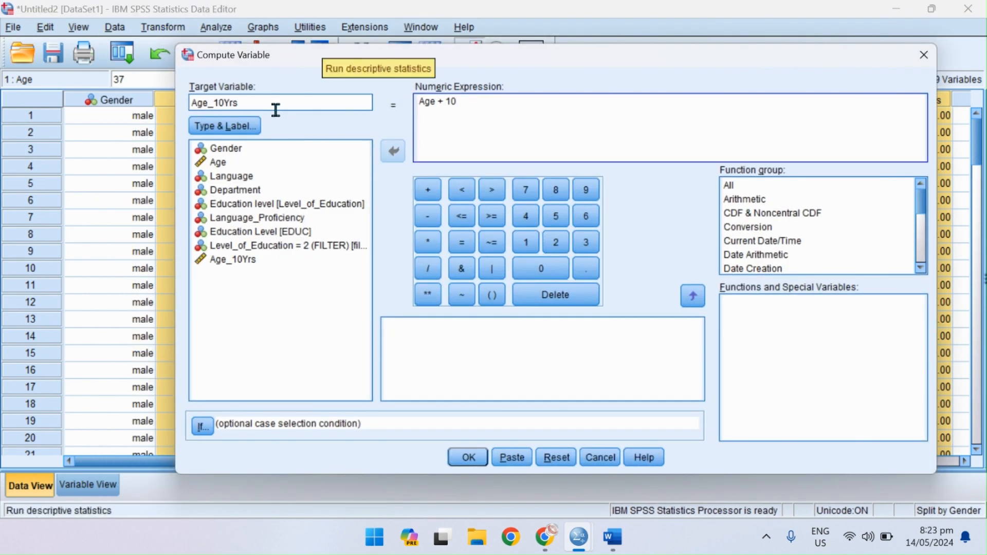
{"action": "left_click", "coordinate": [257, 105]}
{"action": "double_click", "coordinate": [258, 105]}
{"action": "type", "text": "log"}
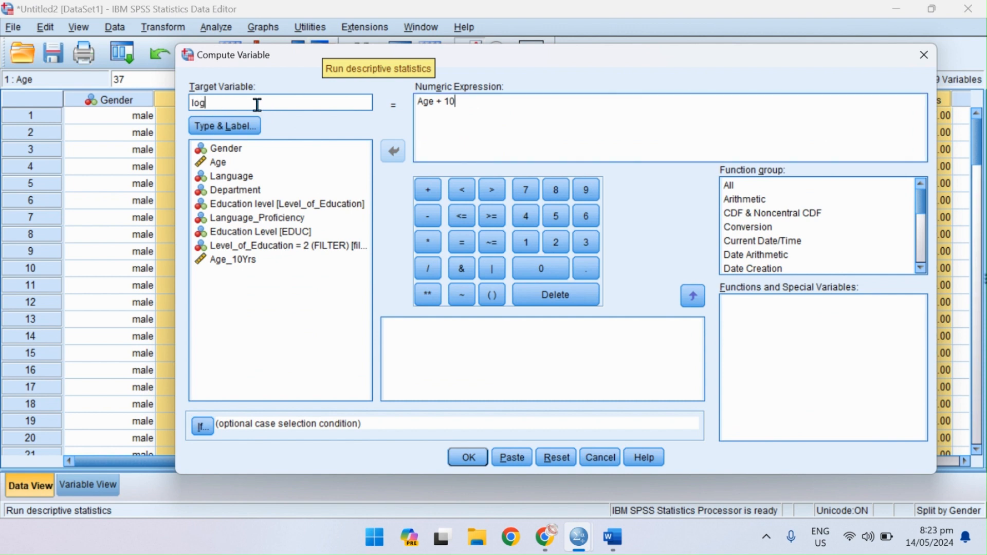
{"action": "type", "text": "_age"}
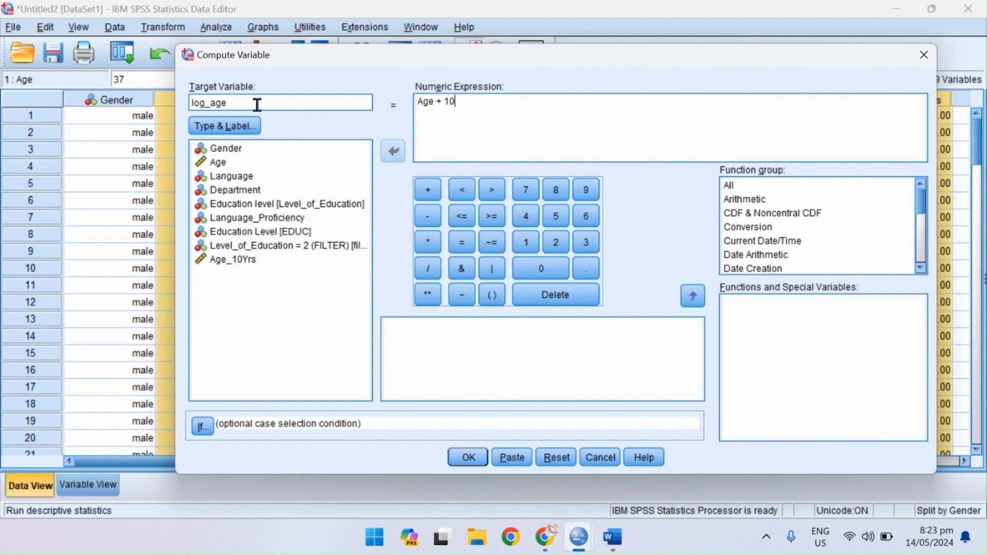
{"action": "double_click", "coordinate": [258, 105]}
Replace the numeric expression with the arithmetic function LG10(Age) and compute the log_age variable.
{"action": "left_click_drag", "start_coordinate": [535, 99], "coordinate": [412, 110]}
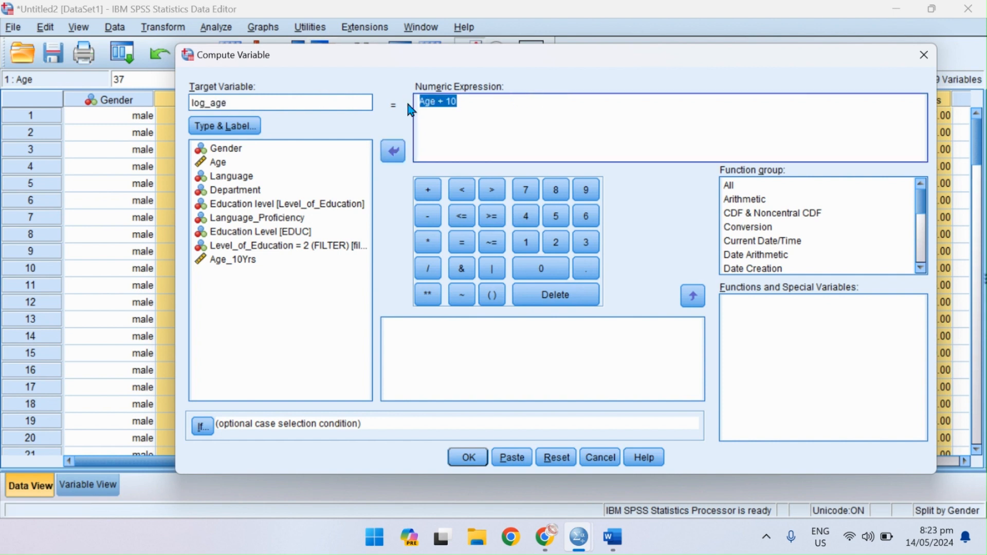
{"action": "key", "text": "Delete"}
{"action": "left_click", "coordinate": [766, 203]}
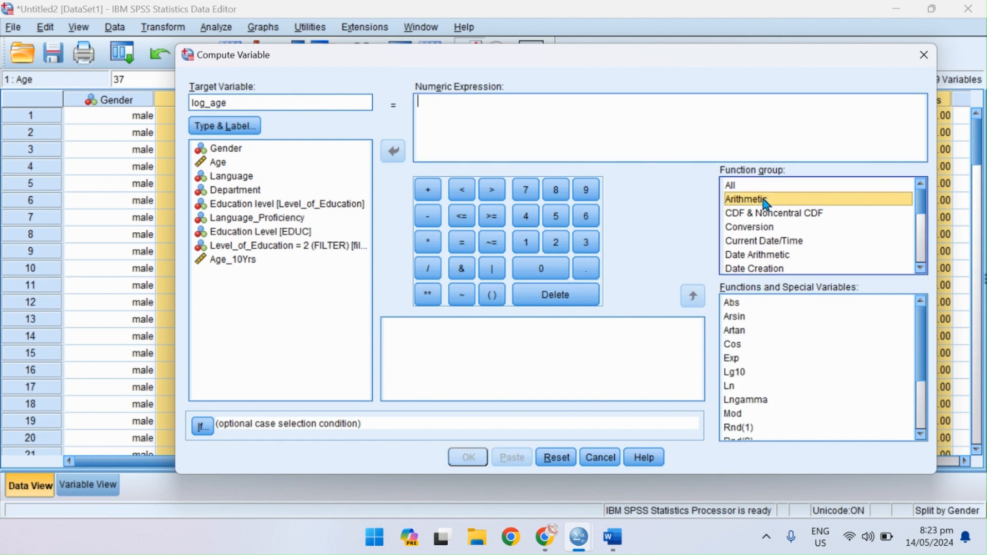
{"action": "left_click", "coordinate": [738, 374]}
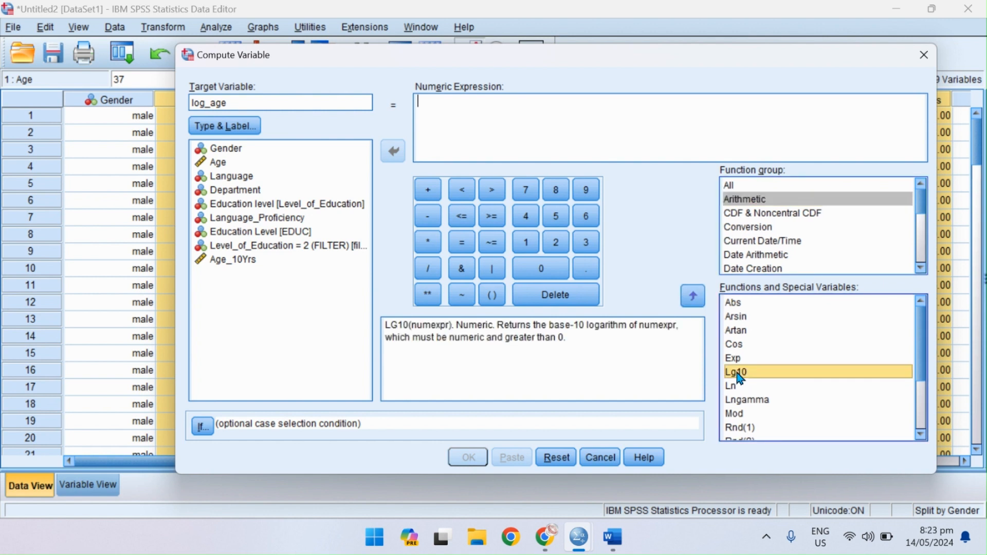
{"action": "left_click", "coordinate": [691, 295]}
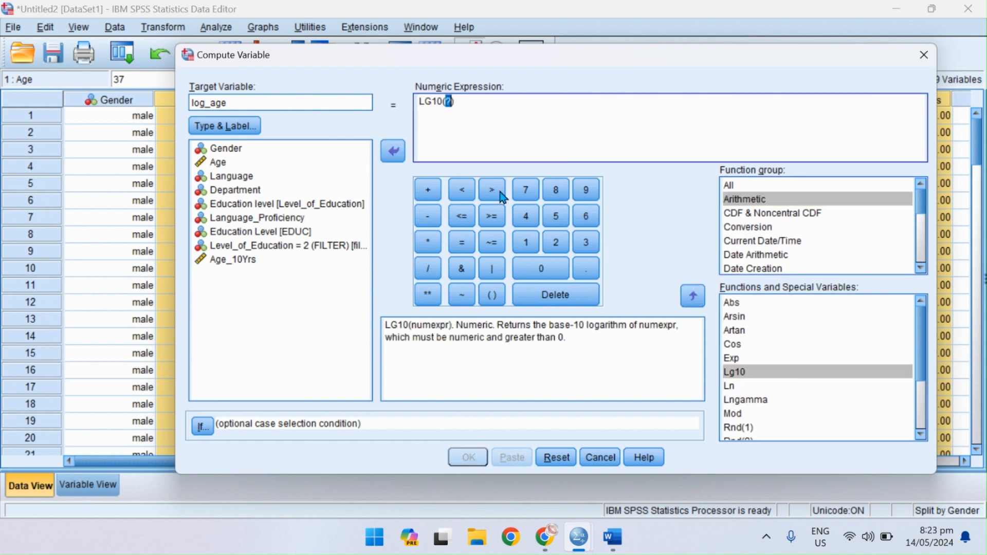
{"action": "left_click", "coordinate": [238, 163]}
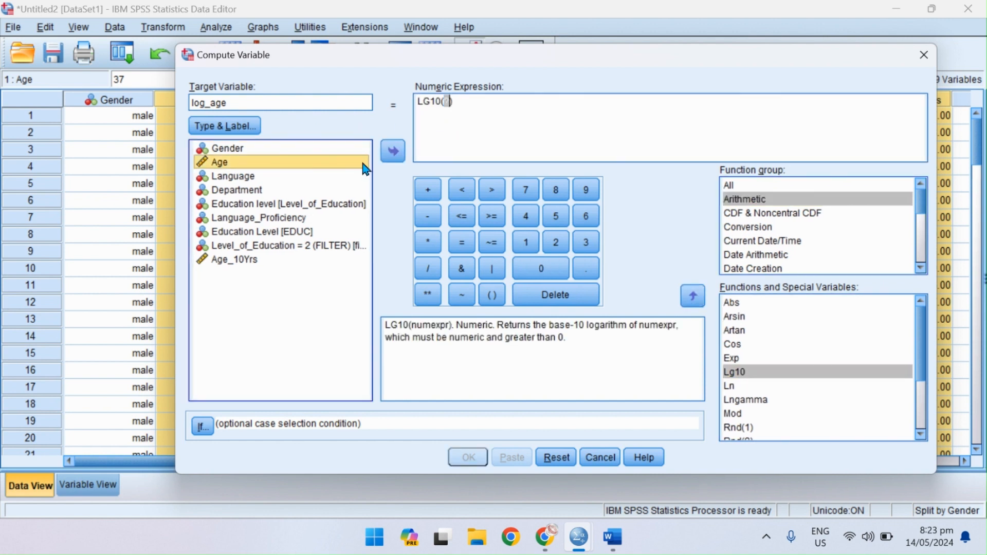
{"action": "left_click", "coordinate": [392, 151]}
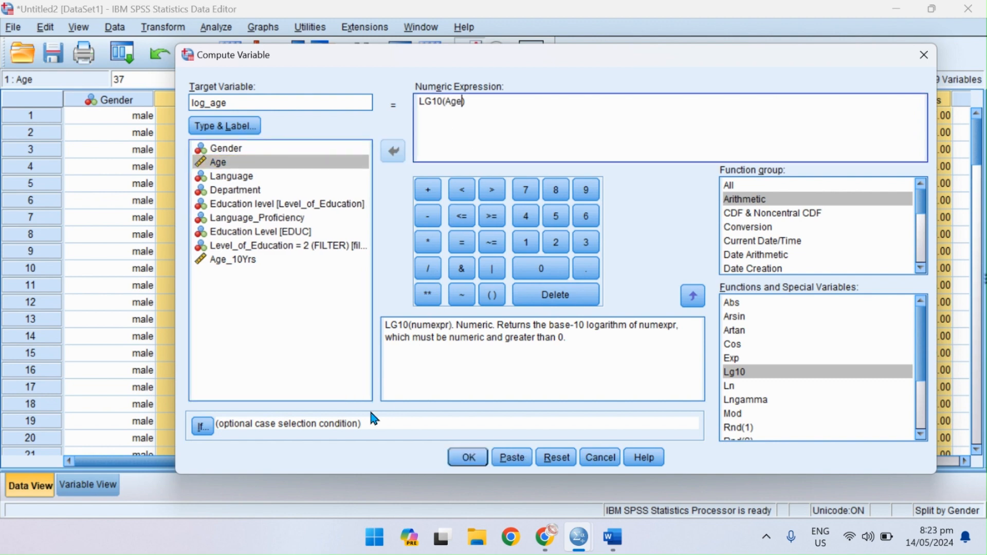
{"action": "left_click", "coordinate": [464, 456]}
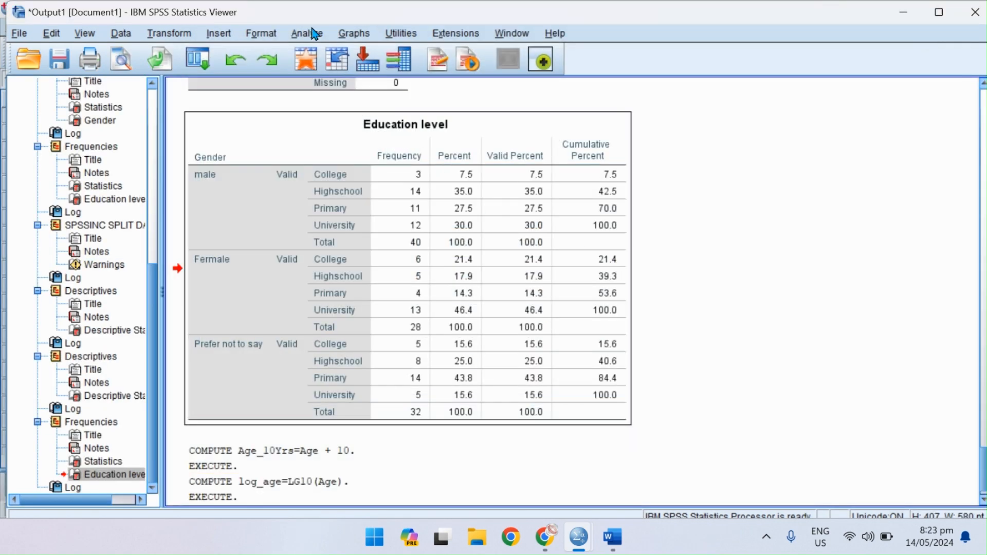
Return to the Data Editor and examine the computed log_age column beside the Age_10Yrs column.
{"action": "left_click", "coordinate": [306, 59]}
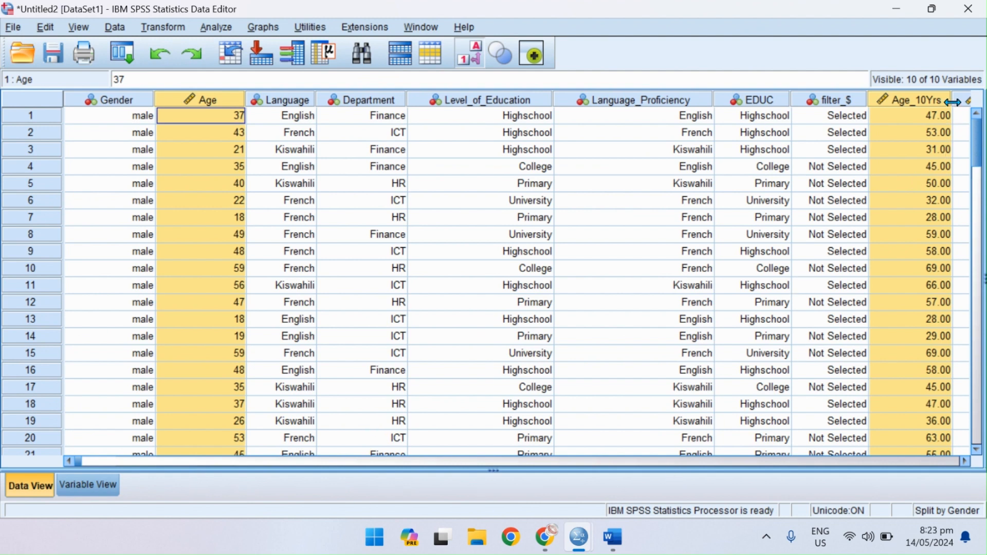
{"action": "left_click", "coordinate": [960, 116]}
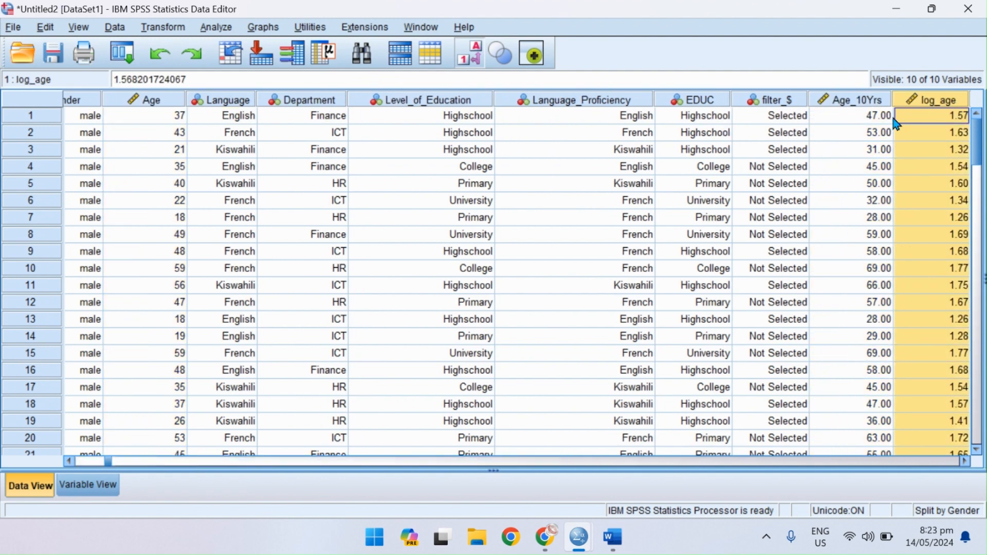
{"action": "key", "text": "Left"}
{"action": "key", "text": "Right"}
{"action": "key", "text": "Right"}
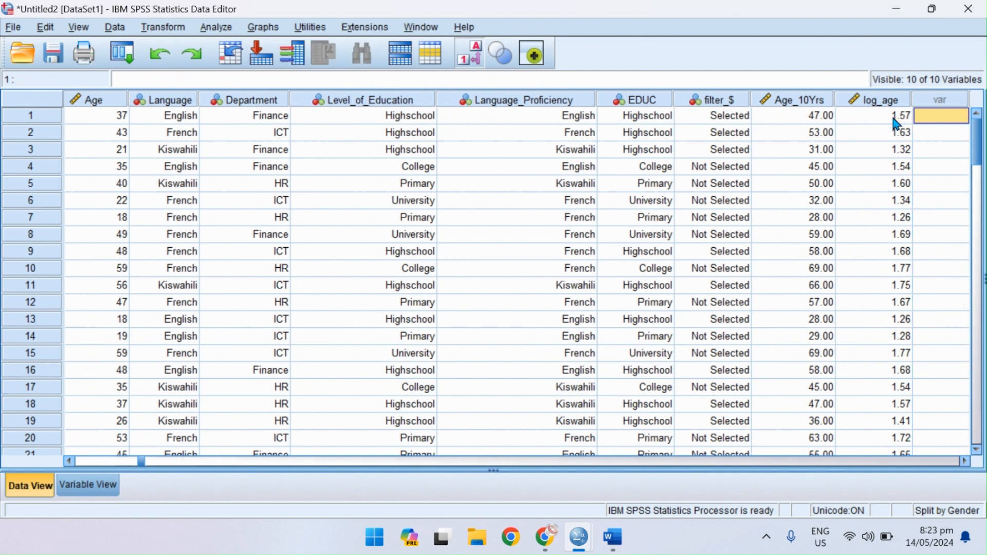
{"action": "left_click", "coordinate": [895, 120]}
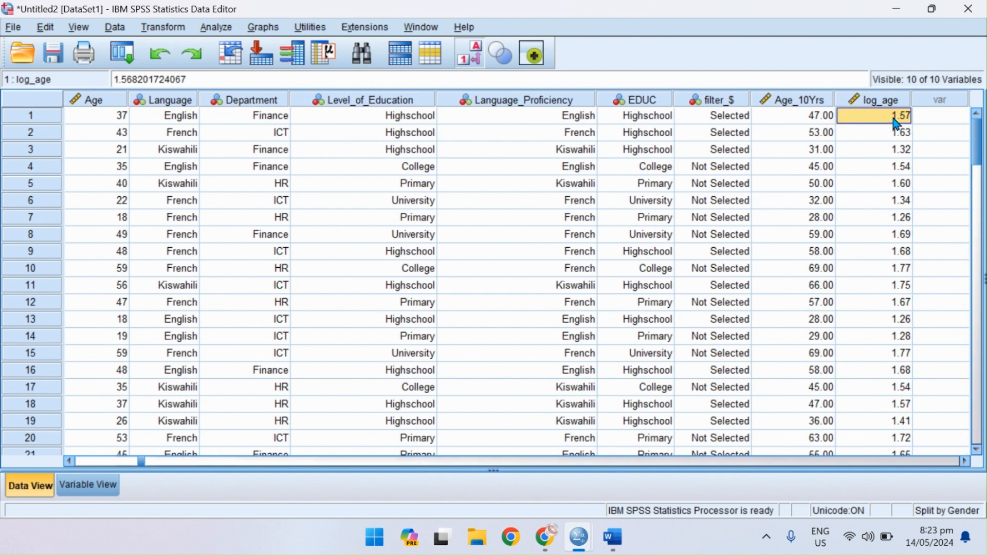
{"action": "left_click", "coordinate": [806, 99]}
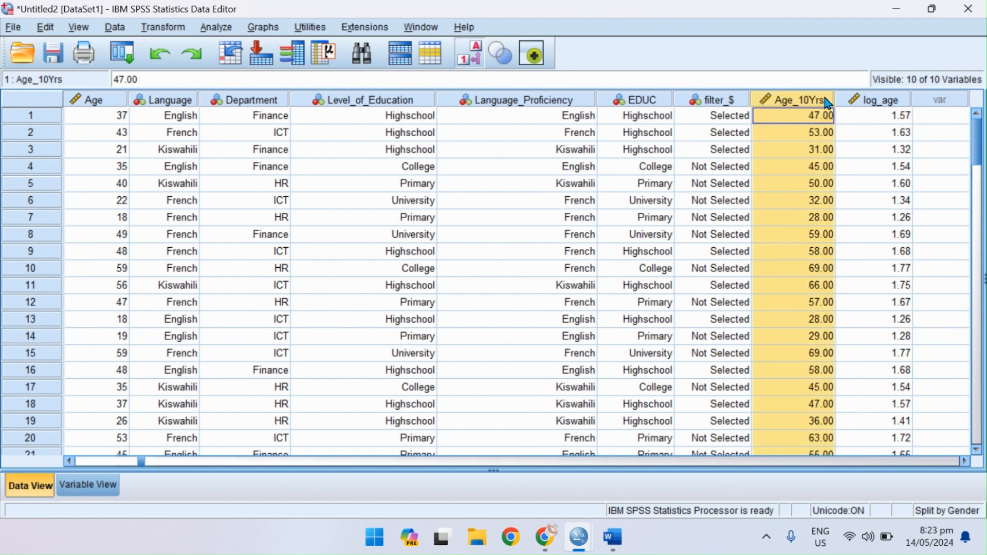
{"action": "left_click", "coordinate": [864, 100]}
Start another Compute Variable transformation and replace the target variable name with Multiply.
{"action": "left_click", "coordinate": [115, 27]}
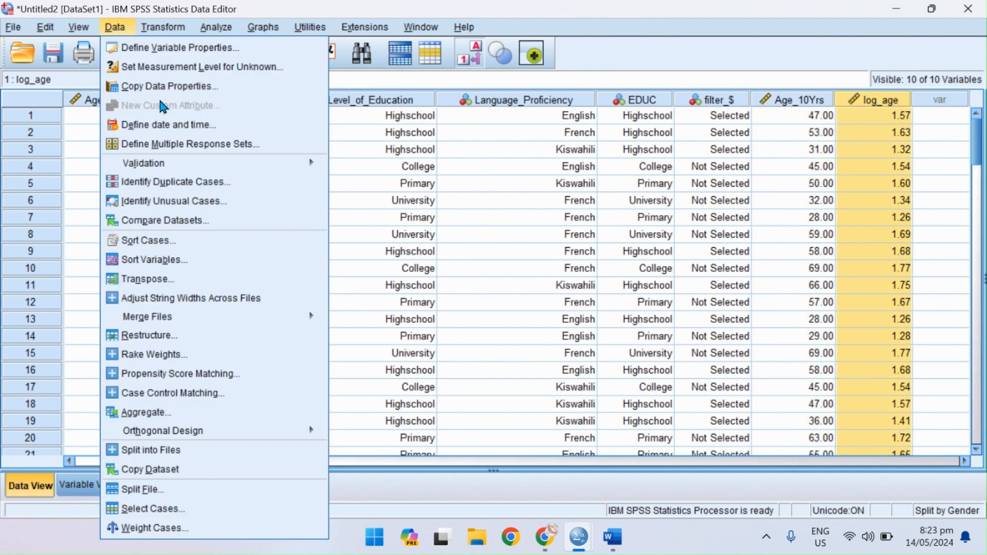
{"action": "mouse_move", "coordinate": [160, 27]}
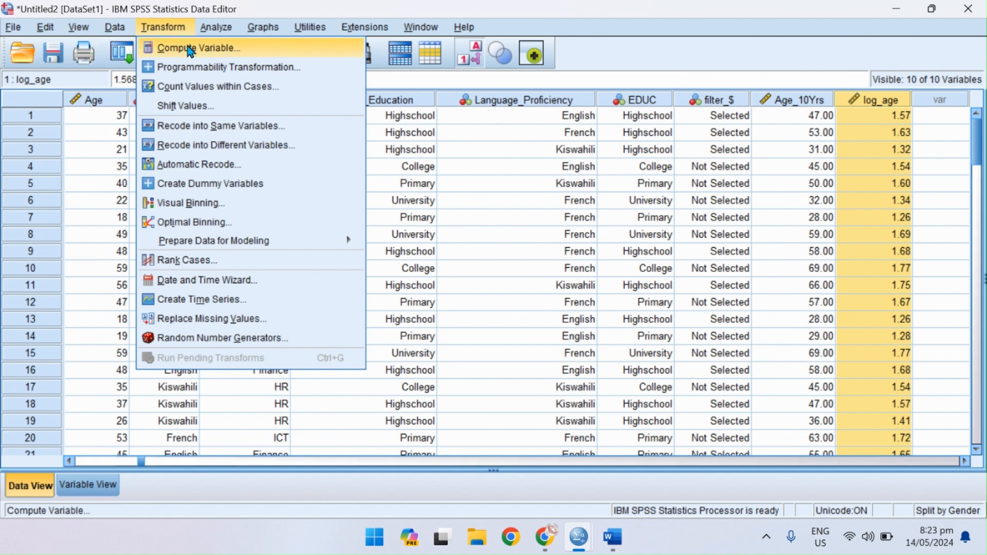
{"action": "left_click", "coordinate": [190, 49]}
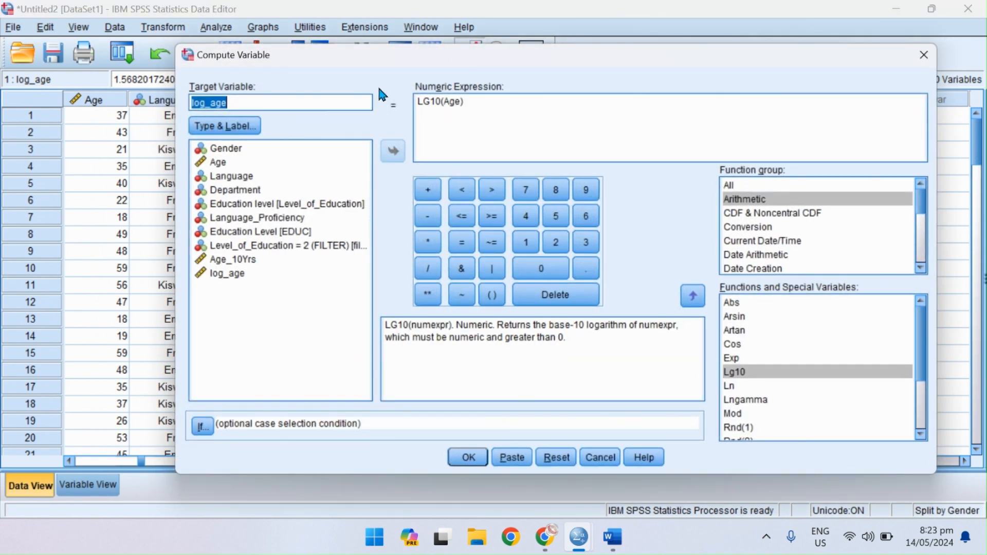
{"action": "left_click", "coordinate": [238, 100]}
{"action": "key", "text": "BackSpace"}
{"action": "key", "text": "BackSpace"}
{"action": "key", "text": "BackSpace"}
{"action": "key", "text": "BackSpace"}
{"action": "key", "text": "BackSpace"}
{"action": "key", "text": "BackSpace"}
{"action": "key", "text": "BackSpace"}
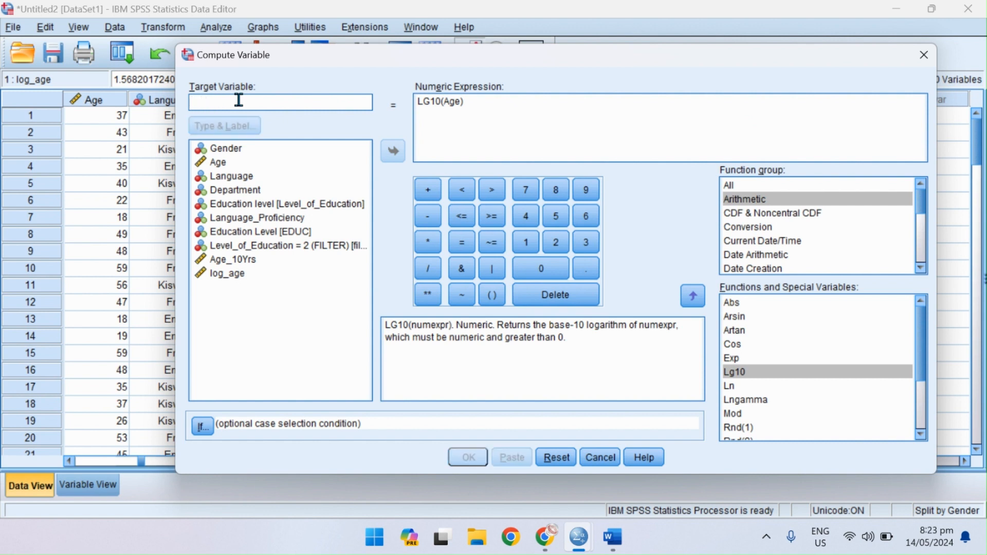
{"action": "type", "text": "Mulyip"}
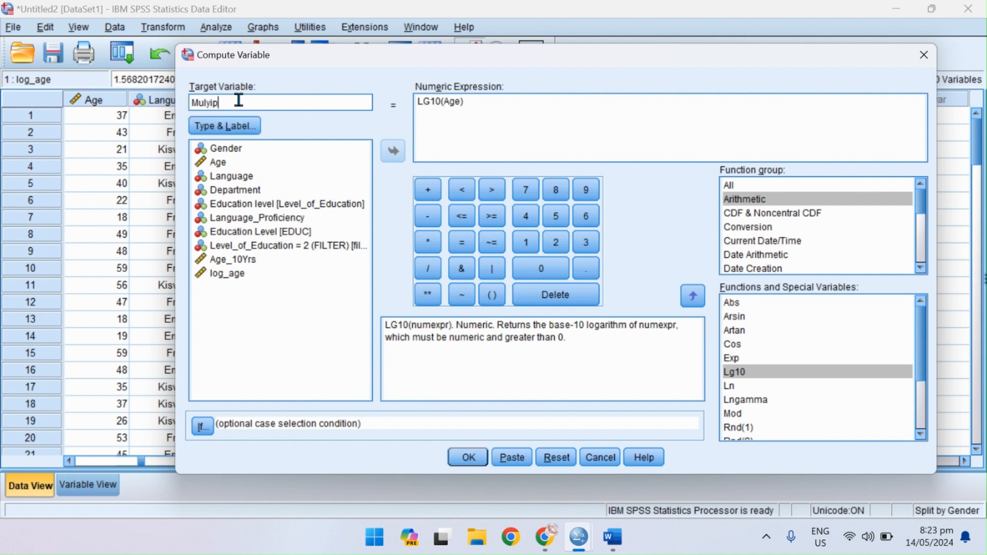
{"action": "key", "text": "BackSpace"}
{"action": "key", "text": "BackSpace"}
{"action": "key", "text": "BackSpace"}
{"action": "type", "text": "tiply"}
Replace the numeric expression with Age_10Yrs * log_age and compute the new variable.
{"action": "left_click", "coordinate": [489, 102]}
{"action": "key", "text": "BackSpace"}
{"action": "key", "text": "BackSpace"}
{"action": "key", "text": "BackSpace"}
{"action": "key", "text": "BackSpace"}
{"action": "key", "text": "BackSpace"}
{"action": "key", "text": "BackSpace"}
{"action": "key", "text": "BackSpace"}
{"action": "key", "text": "BackSpace"}
{"action": "key", "text": "BackSpace"}
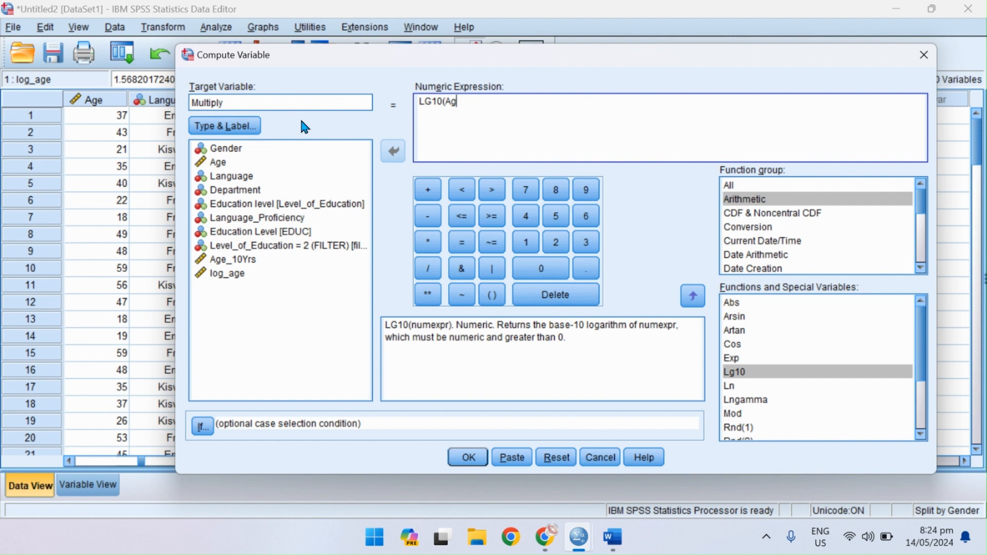
{"action": "left_click", "coordinate": [260, 259]}
{"action": "left_click", "coordinate": [394, 151]}
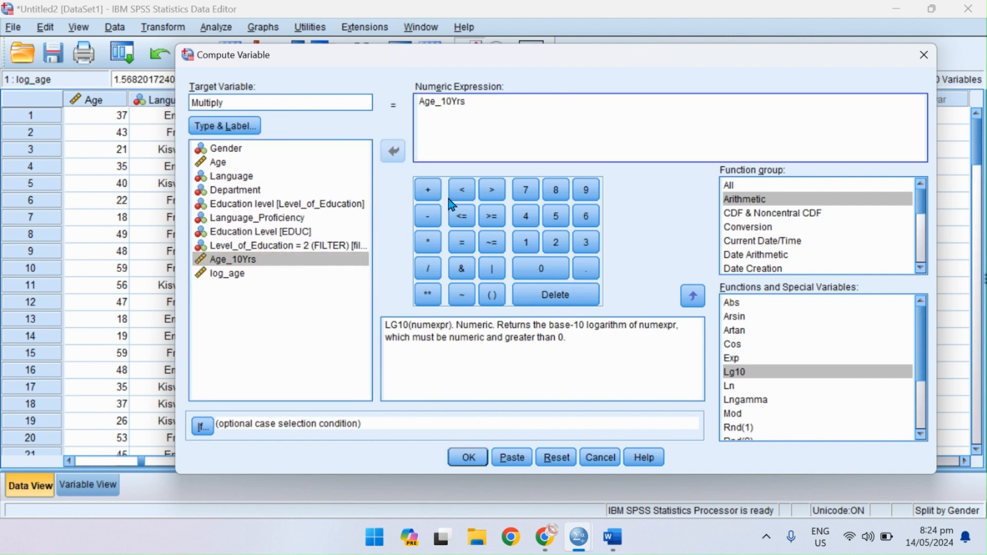
{"action": "left_click", "coordinate": [427, 242]}
{"action": "left_click", "coordinate": [278, 274]}
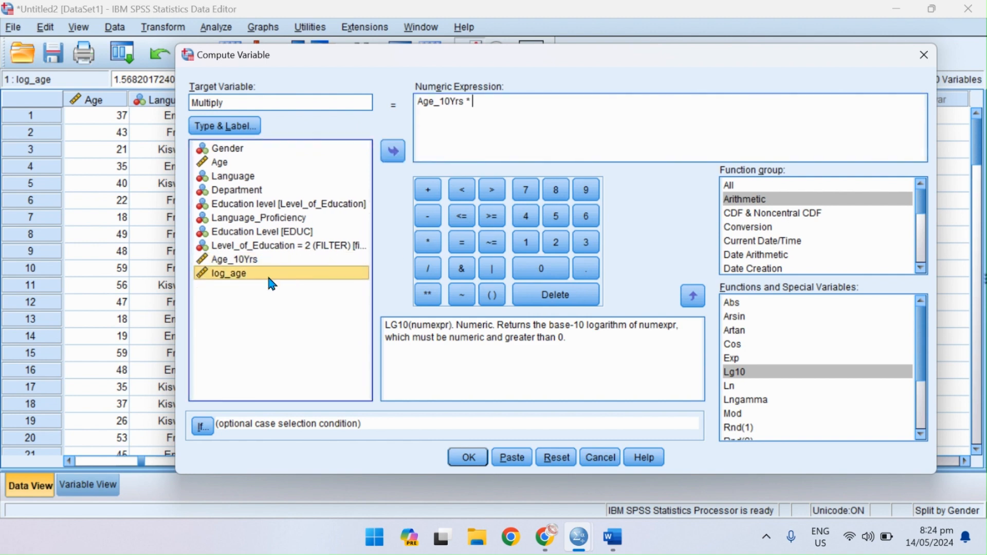
{"action": "left_click", "coordinate": [394, 151]}
{"action": "left_click", "coordinate": [469, 458]}
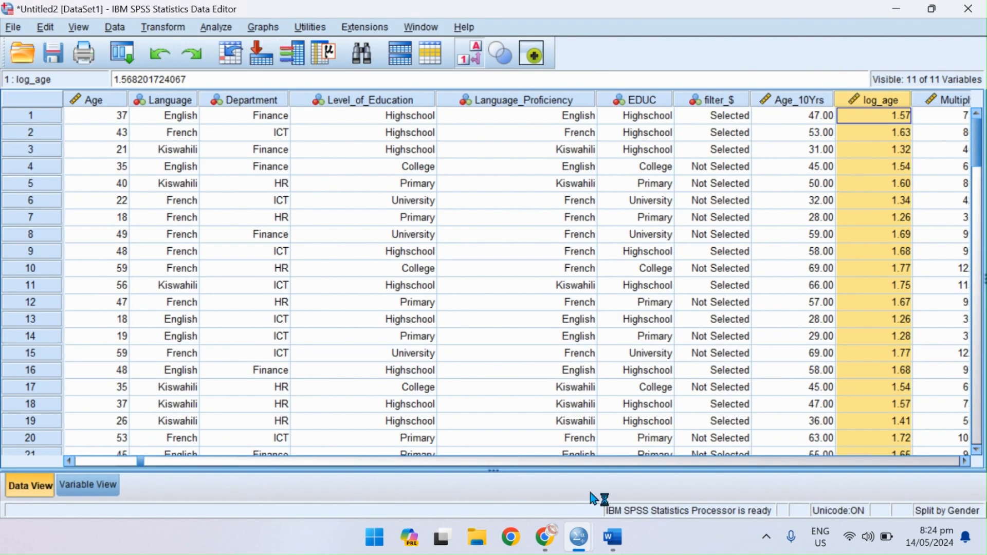
Compare the computed Multiply column with the Age_10Yrs and log_age columns in the dataset.
{"action": "left_click", "coordinate": [622, 462]}
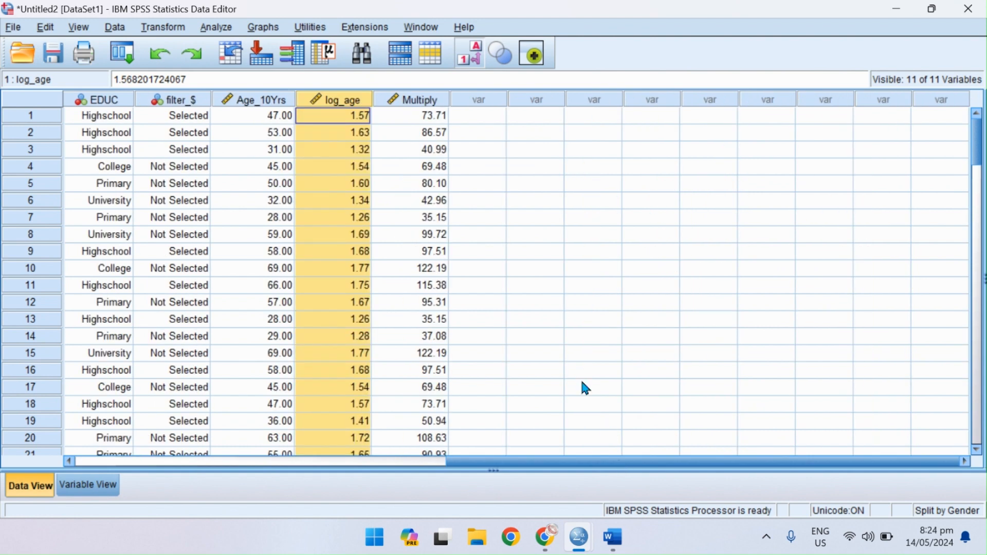
{"action": "left_click", "coordinate": [431, 101]}
{"action": "left_click", "coordinate": [269, 101]}
{"action": "left_click", "coordinate": [336, 100]}
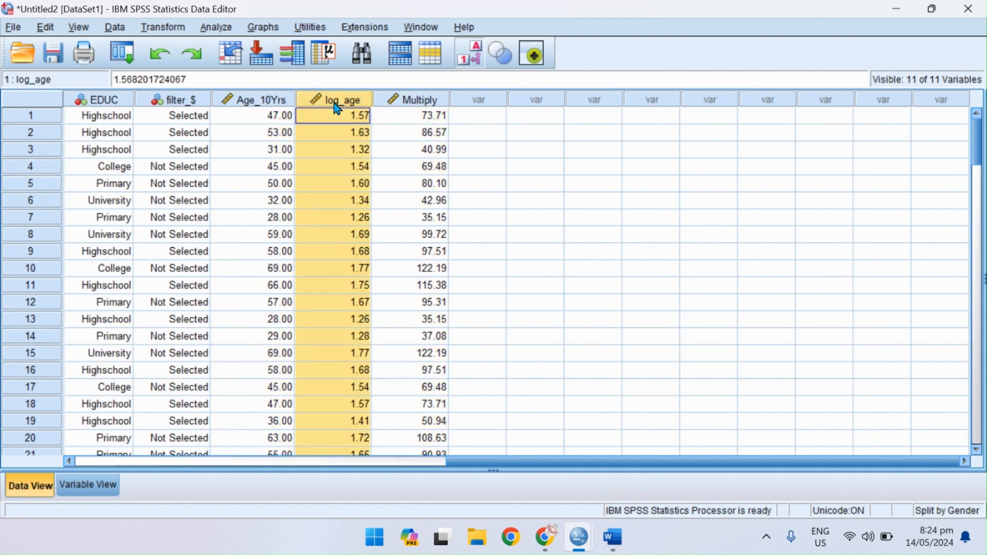